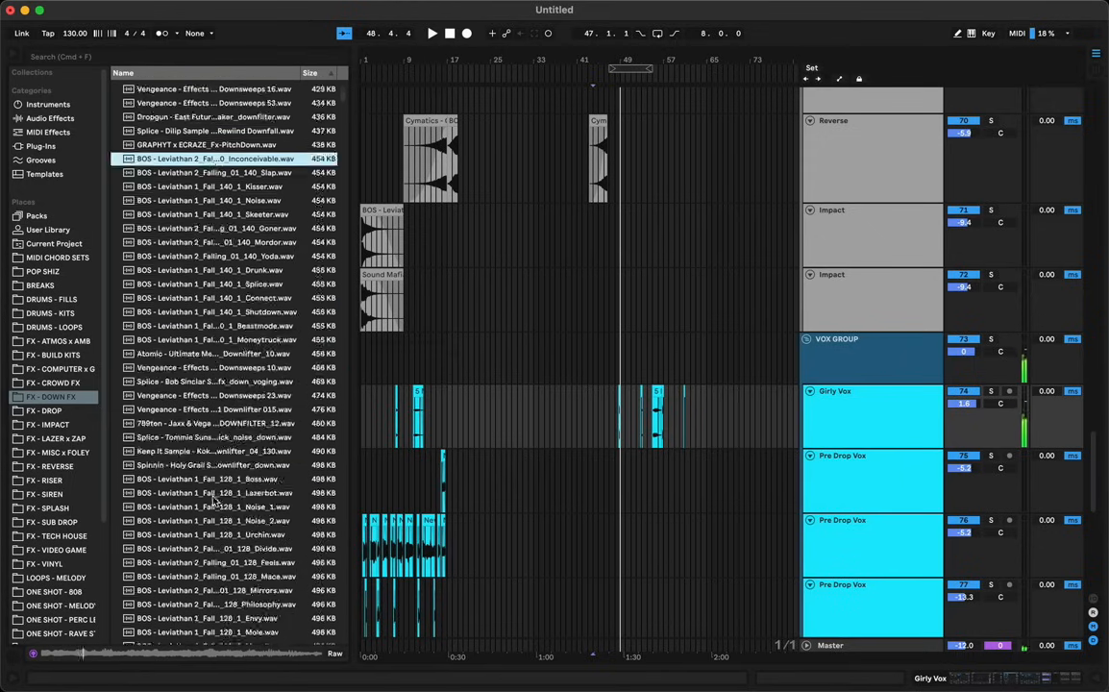
Browse the down FX samples and place the Noiiz Future Sound LongFX_01_633 sample on the Down FX Short track at bar 47
{"action": "scroll", "coordinate": [213, 495], "scroll_direction": "down", "scroll_amount": 14}
{"action": "scroll", "coordinate": [222, 396], "scroll_direction": "up", "scroll_amount": 13}
{"action": "scroll", "coordinate": [221, 396], "scroll_direction": "down", "scroll_amount": 1}
{"action": "left_click", "coordinate": [611, 225]}
{"action": "scroll", "coordinate": [625, 89], "scroll_direction": "up", "scroll_amount": 10}
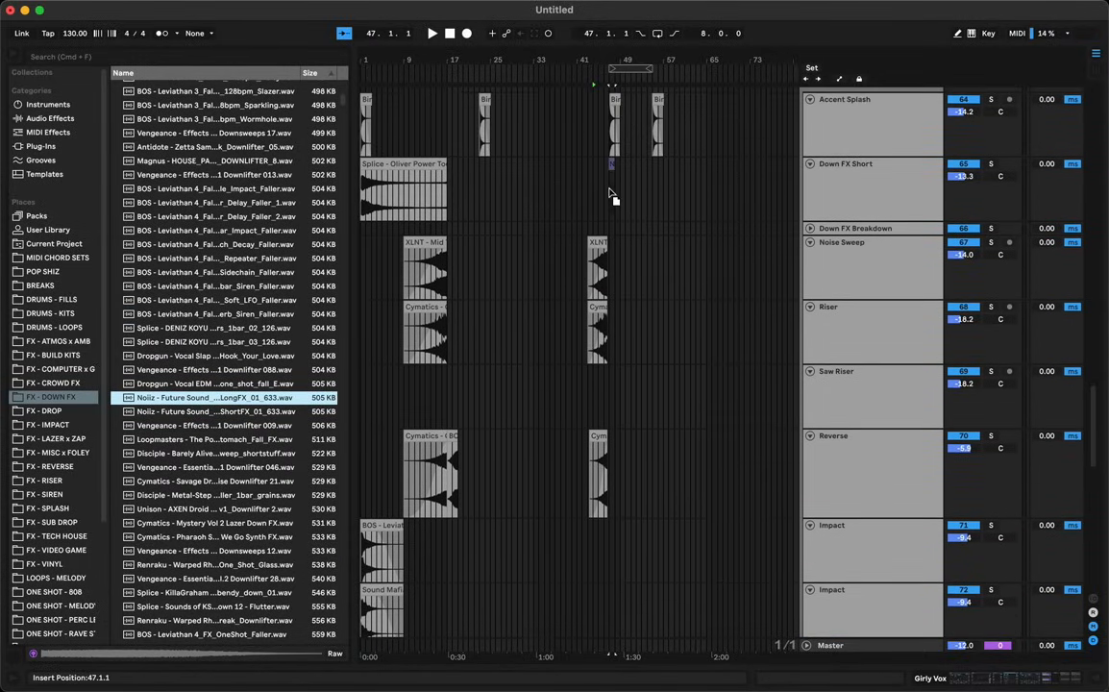
{"action": "left_click", "coordinate": [608, 193]}
Turn off warping for the Noiiz clip on Down FX Short, lower its gain to -5.20 dB and play it back
{"action": "key", "text": "space"}
{"action": "left_click_drag", "start_coordinate": [614, 53], "coordinate": [592, 125]}
{"action": "double_click", "coordinate": [599, 164]}
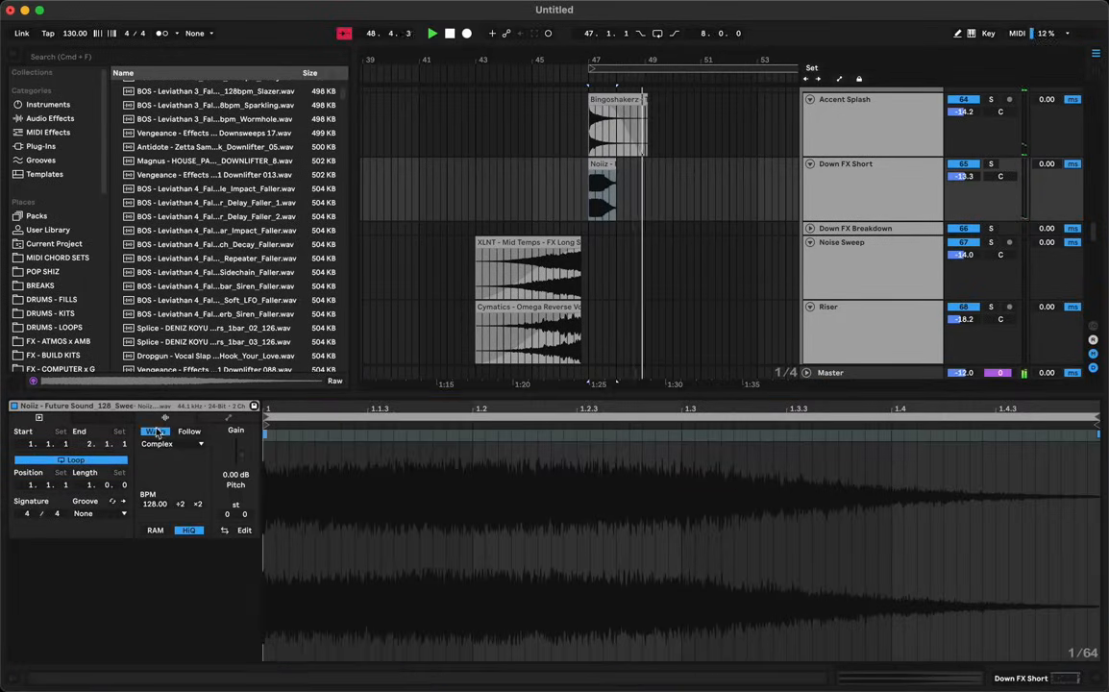
{"action": "left_click", "coordinate": [156, 432]}
{"action": "left_click_drag", "start_coordinate": [243, 452], "coordinate": [242, 458]}
{"action": "key", "text": "space"}
{"action": "key", "text": "space"}
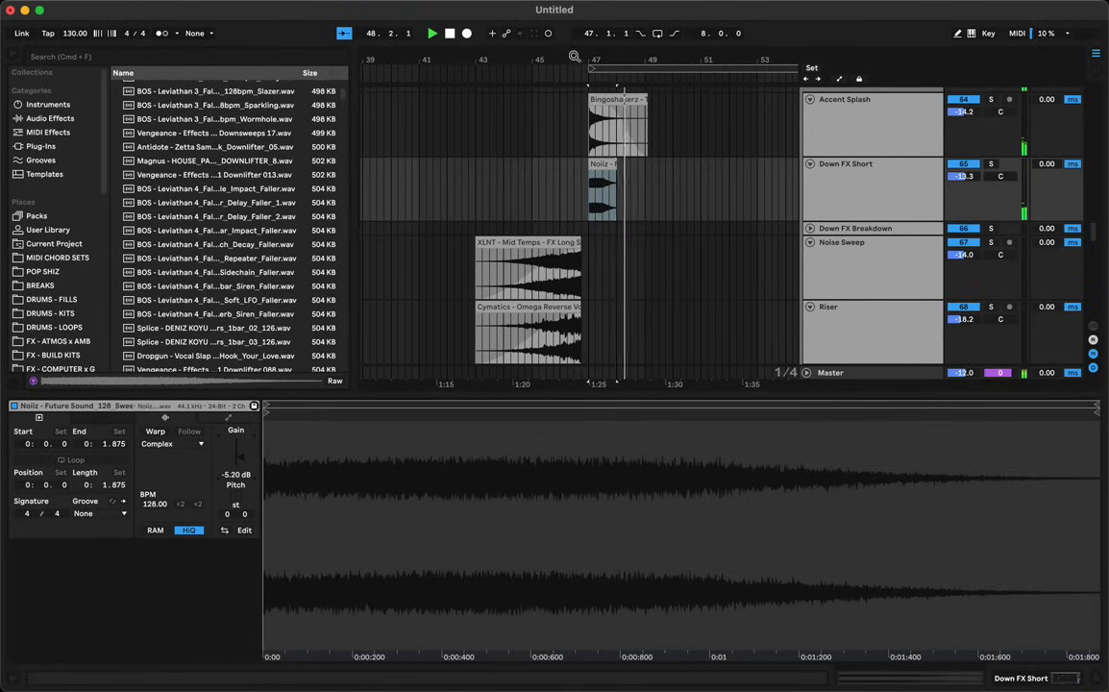
Copy the Noiiz clip on Down FX Short to bar 55 and remove the original at bar 47
{"action": "left_click_drag", "start_coordinate": [574, 56], "coordinate": [479, 125]}
{"action": "left_click_drag", "start_coordinate": [473, 178], "coordinate": [620, 173]}
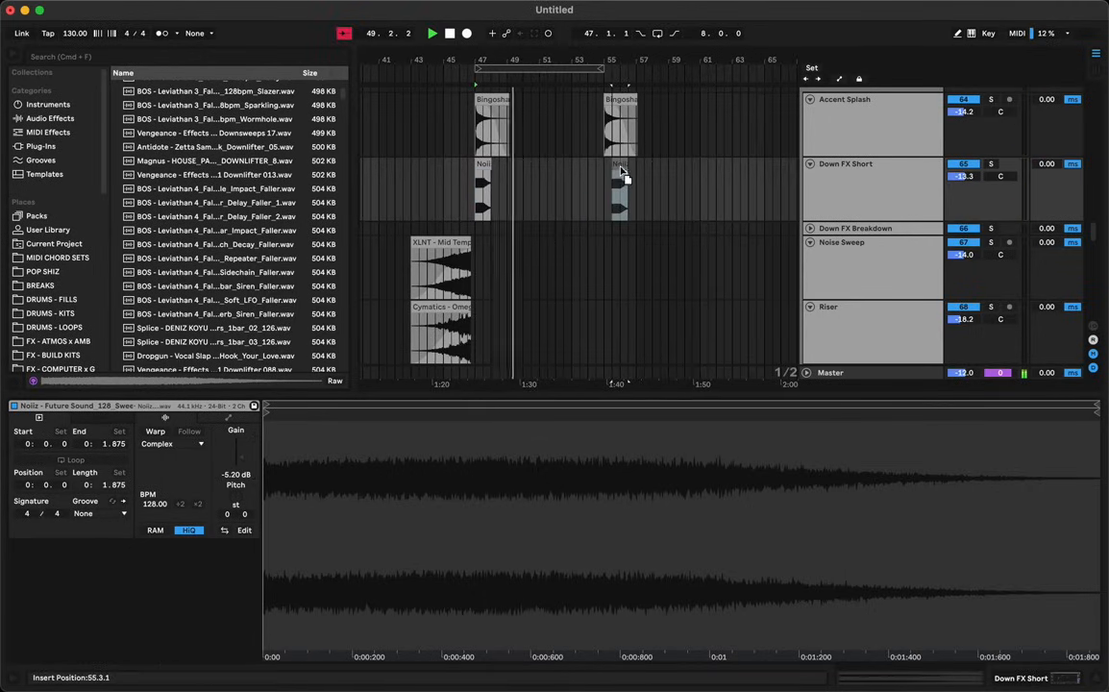
{"action": "left_click", "coordinate": [525, 209]}
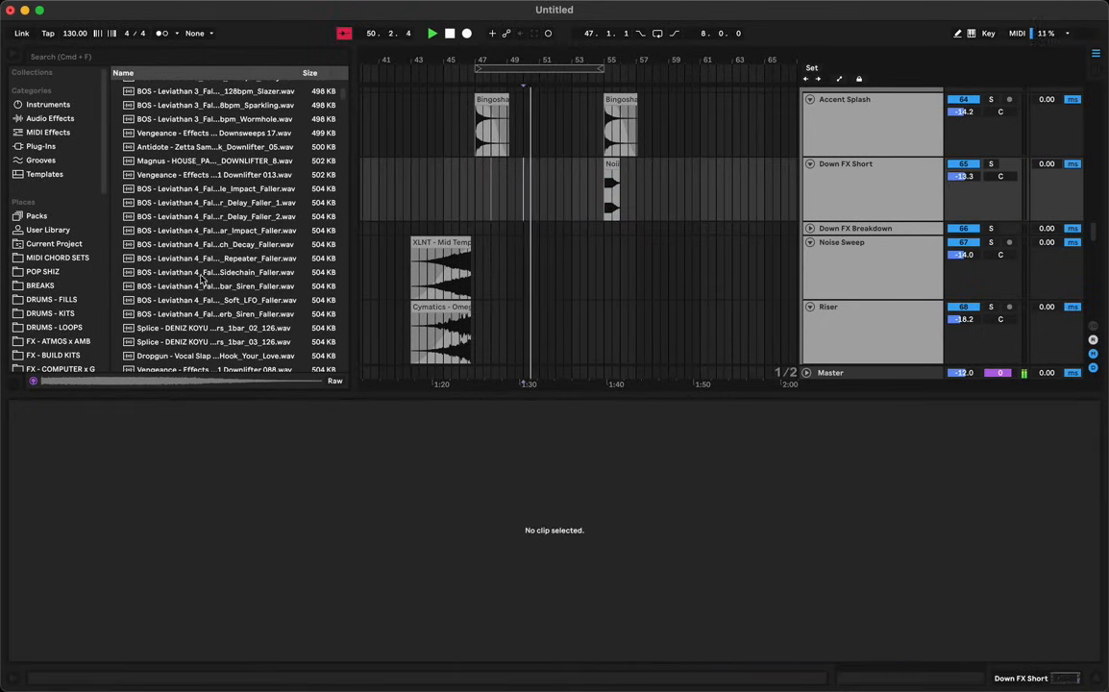
Audition more down FX samples and place BOS - Leviathan 1_Fall_110_1_Cosmos.wav on Down FX Short at bar 47
{"action": "scroll", "coordinate": [221, 269], "scroll_direction": "down", "scroll_amount": 6}
{"action": "left_click", "coordinate": [200, 242]}
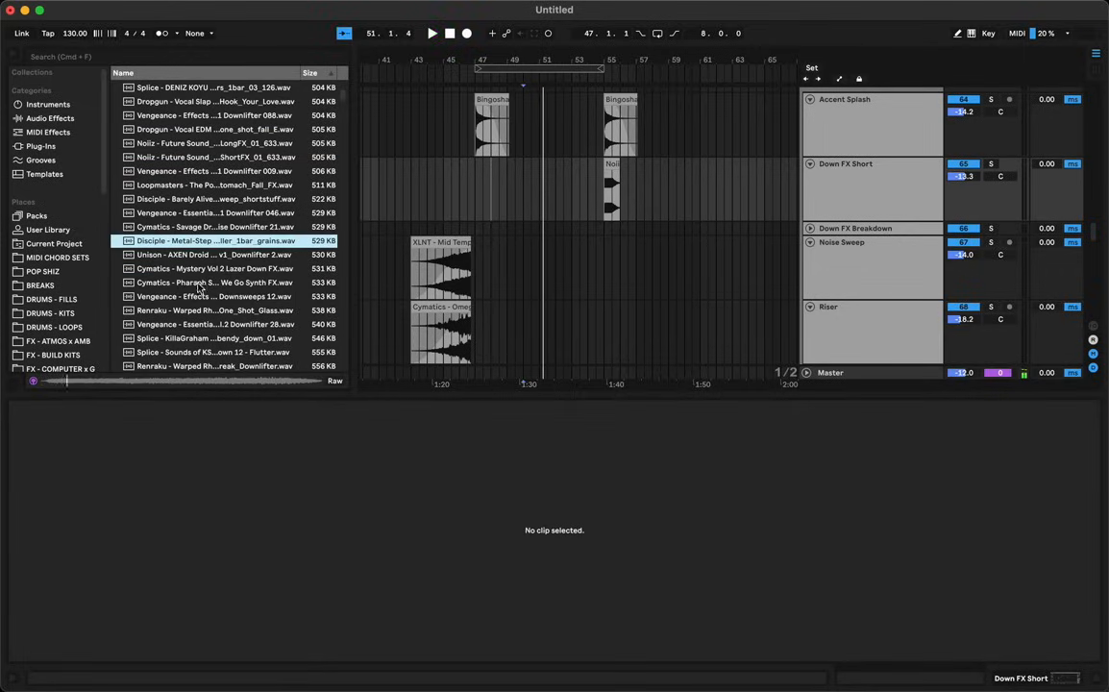
{"action": "left_click", "coordinate": [200, 284]}
{"action": "left_click", "coordinate": [200, 325]}
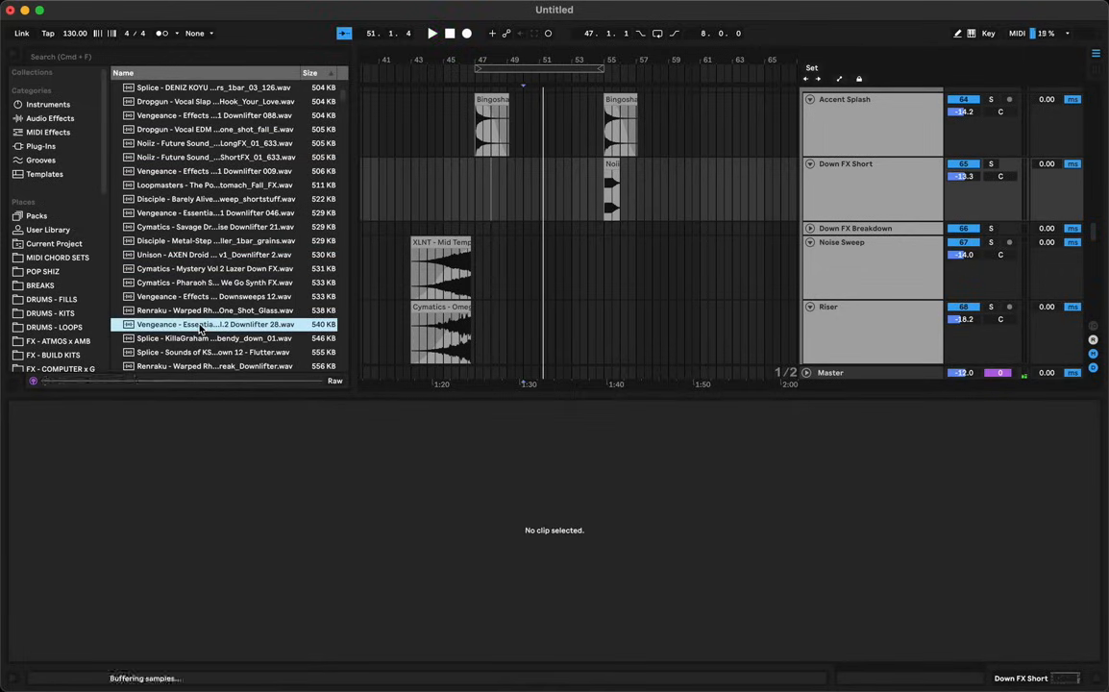
{"action": "scroll", "coordinate": [200, 330], "scroll_direction": "down", "scroll_amount": 4}
{"action": "left_click", "coordinate": [205, 272]}
{"action": "scroll", "coordinate": [204, 272], "scroll_direction": "down", "scroll_amount": 3}
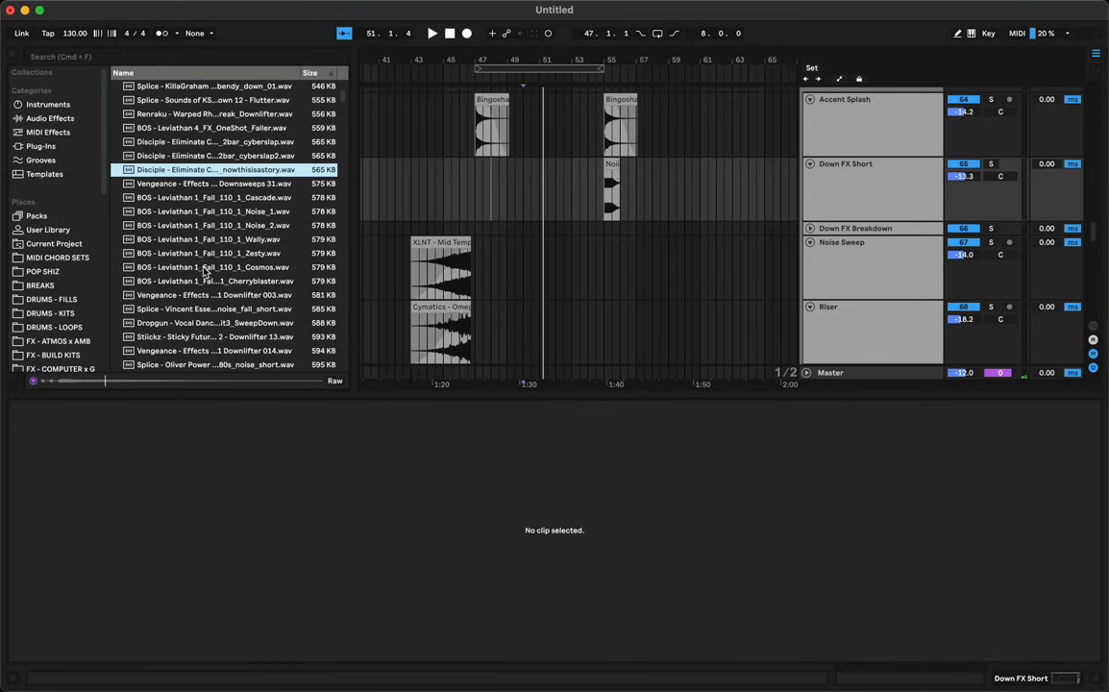
{"action": "left_click", "coordinate": [204, 272]}
{"action": "scroll", "coordinate": [205, 272], "scroll_direction": "down", "scroll_amount": 2}
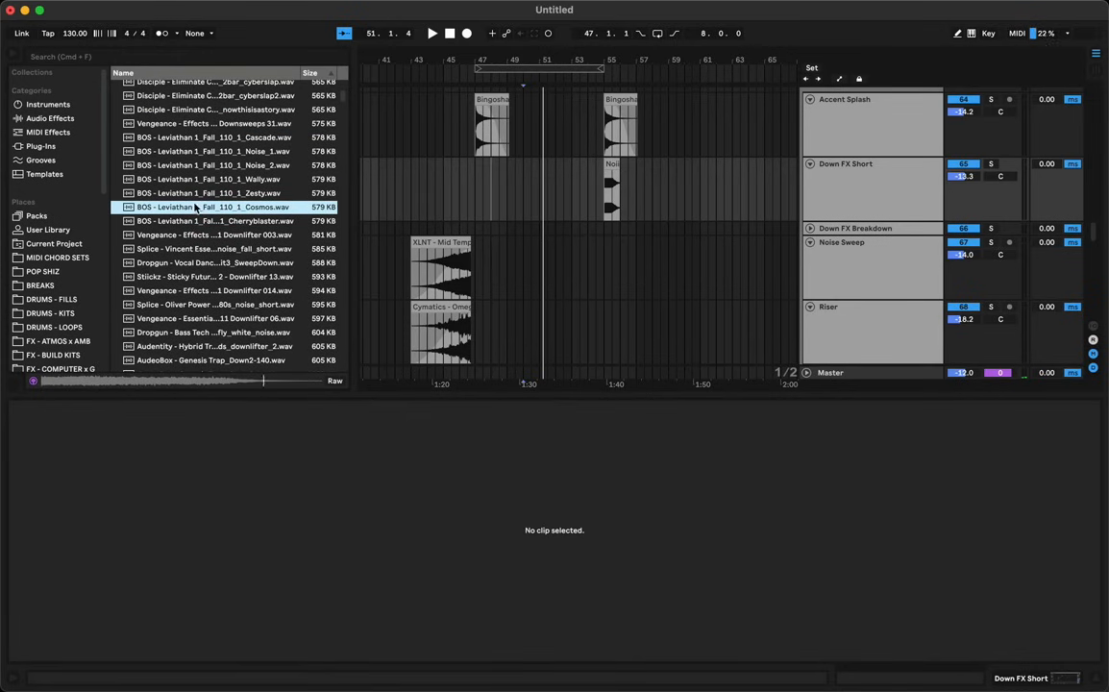
{"action": "left_click_drag", "start_coordinate": [479, 178], "coordinate": [480, 179]}
Unwarp the Cosmos clip and set its gain to -13.1 dB, and reduce the gain of the Noiiz clip at bar 55
{"action": "key", "text": "space"}
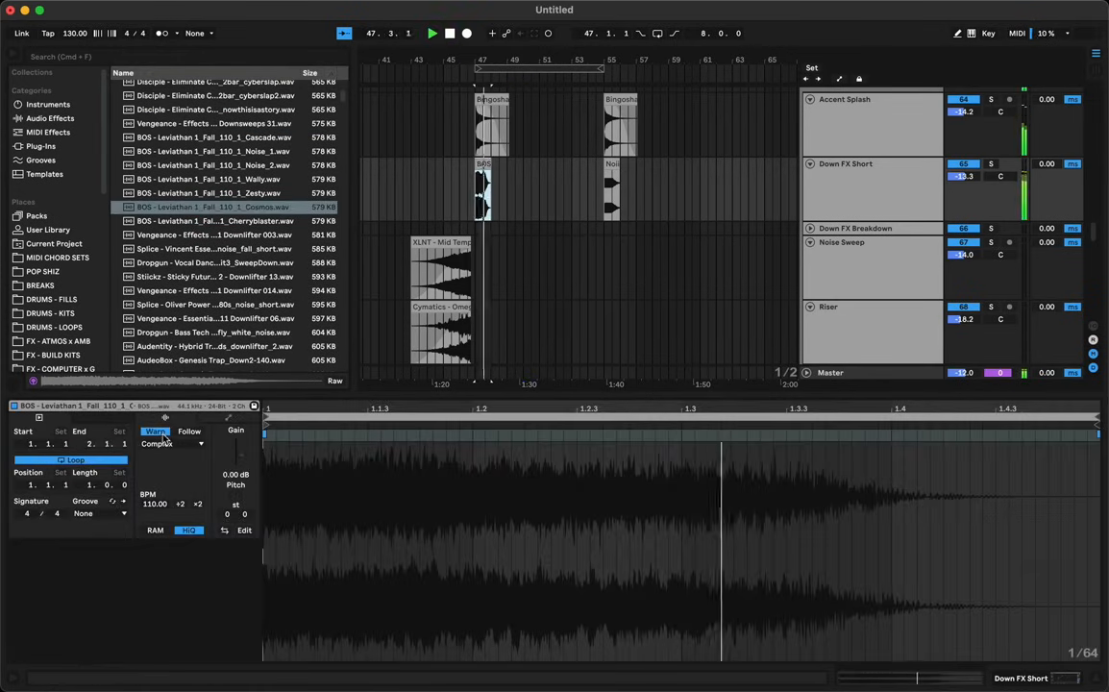
{"action": "left_click_drag", "start_coordinate": [229, 447], "coordinate": [228, 515]}
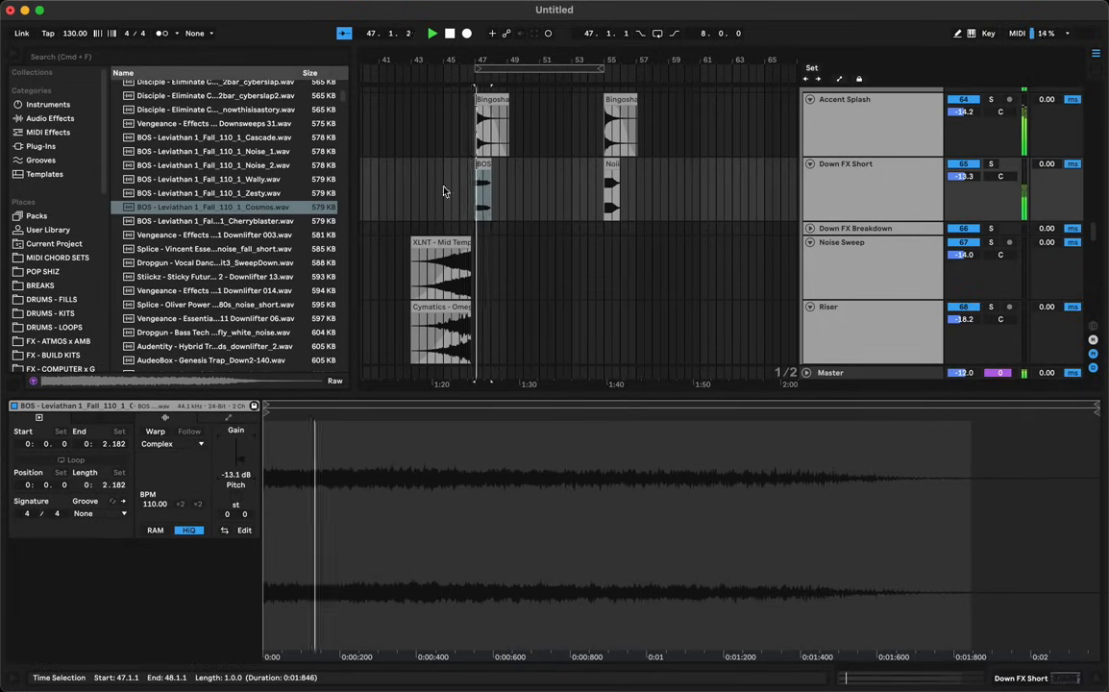
{"action": "left_click", "coordinate": [609, 173]}
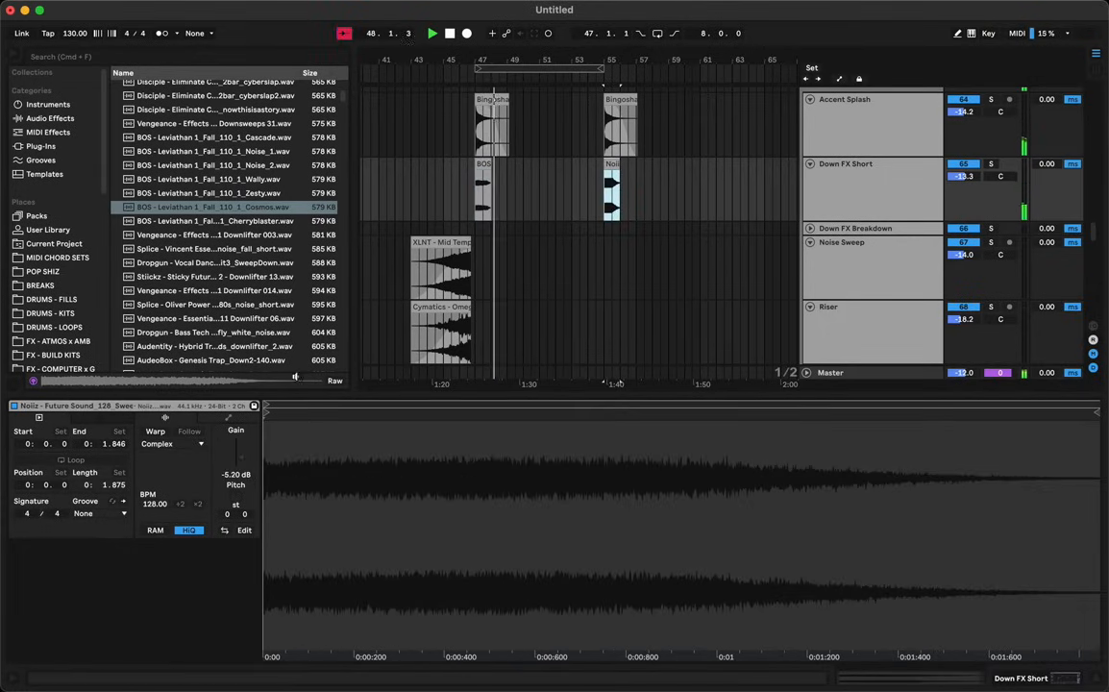
{"action": "mouse_move", "coordinate": [240, 456]}
{"action": "left_mouse_down"}
{"action": "mouse_move", "coordinate": [241, 483]}
{"action": "mouse_move", "coordinate": [241, 469]}
{"action": "left_mouse_up"}
Delete the short brass slices at bars 50 and 58 on the Brass Stab track
{"action": "scroll", "coordinate": [534, 173], "scroll_direction": "up", "scroll_amount": 6}
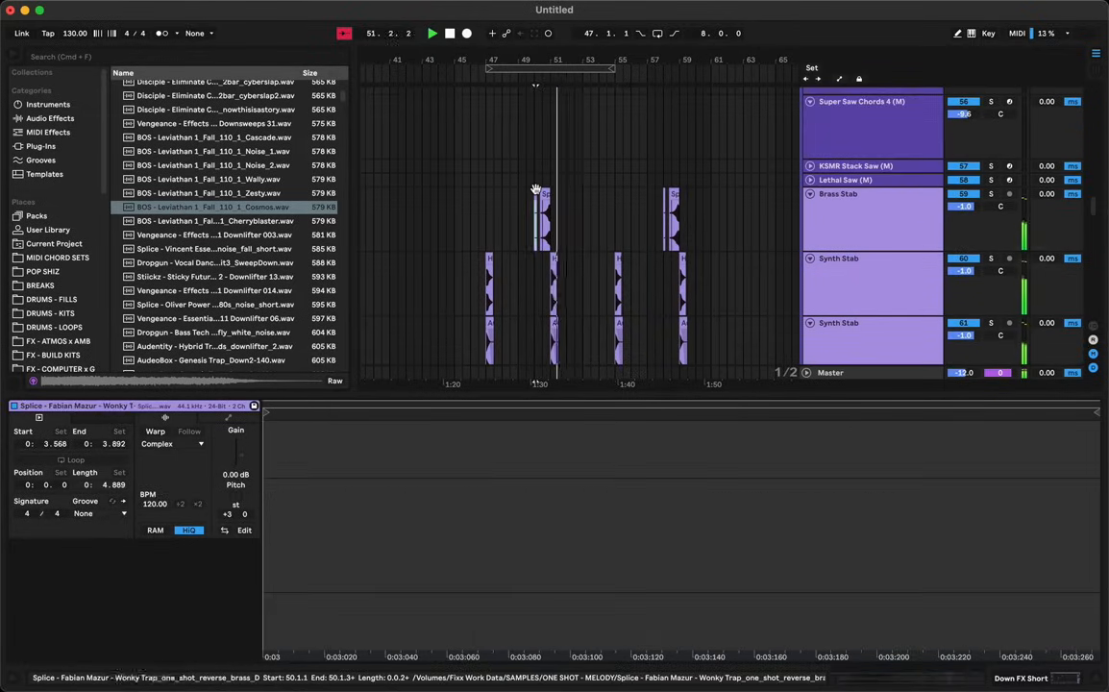
{"action": "left_click", "coordinate": [537, 210]}
{"action": "left_click", "coordinate": [668, 198]}
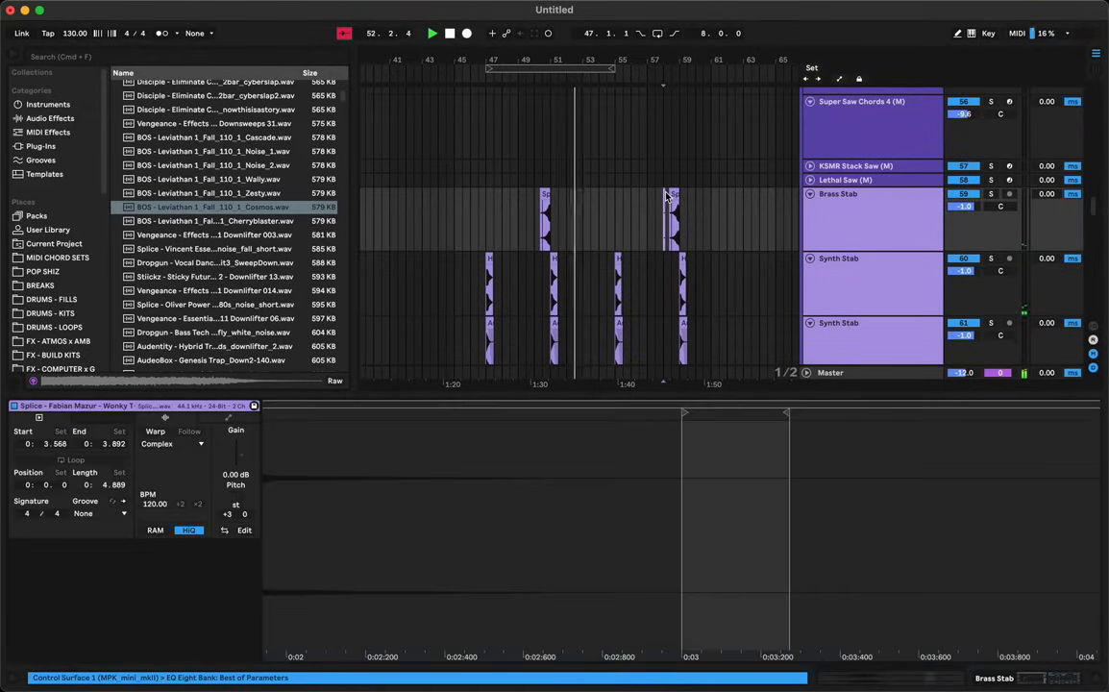
{"action": "left_click", "coordinate": [666, 196]}
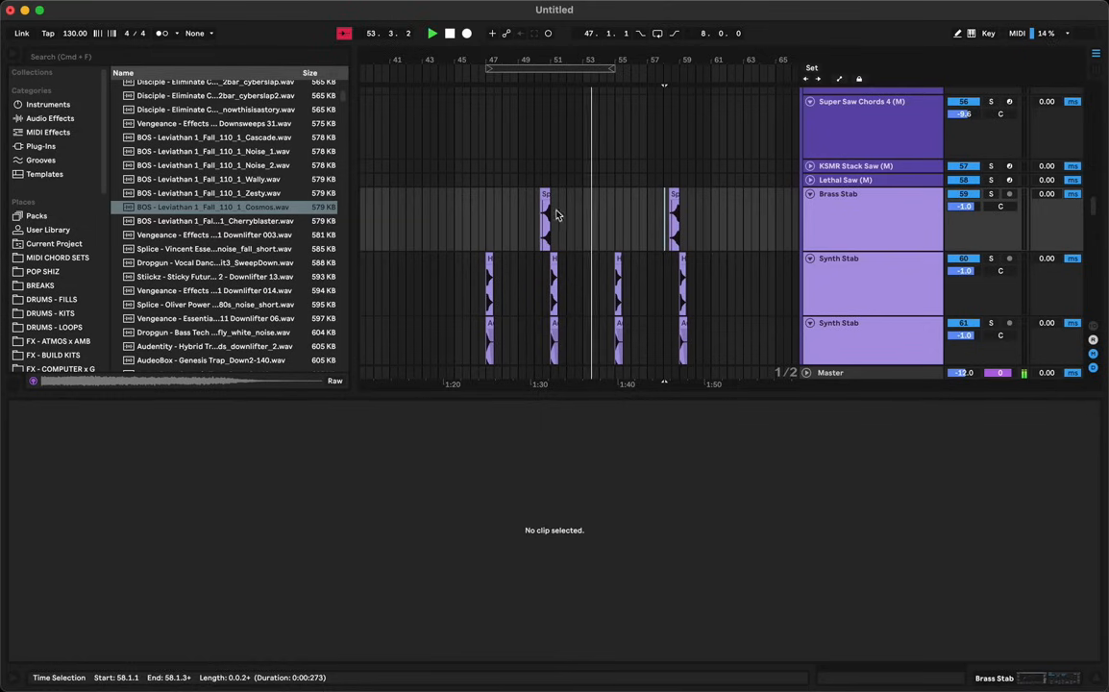
Move the two remaining reverse brass clips on Brass Stab four bars later so they end at bars 55 and 63
{"action": "left_click_drag", "start_coordinate": [546, 198], "coordinate": [607, 197]}
{"action": "left_click_drag", "start_coordinate": [675, 196], "coordinate": [740, 202]}
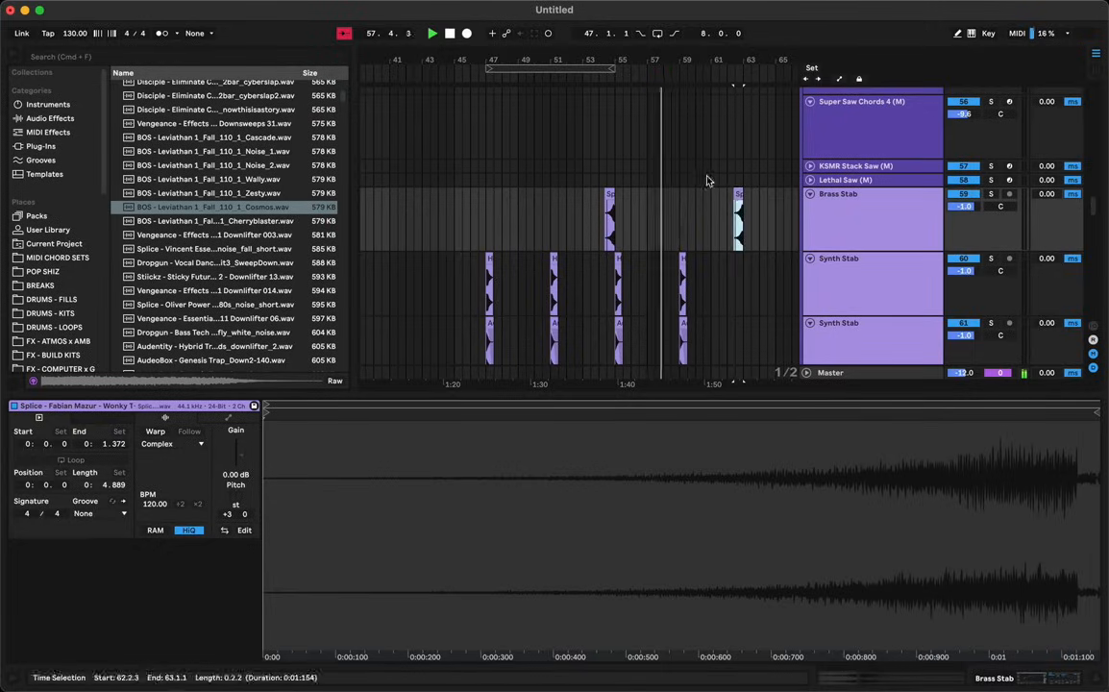
{"action": "left_click", "coordinate": [704, 179]}
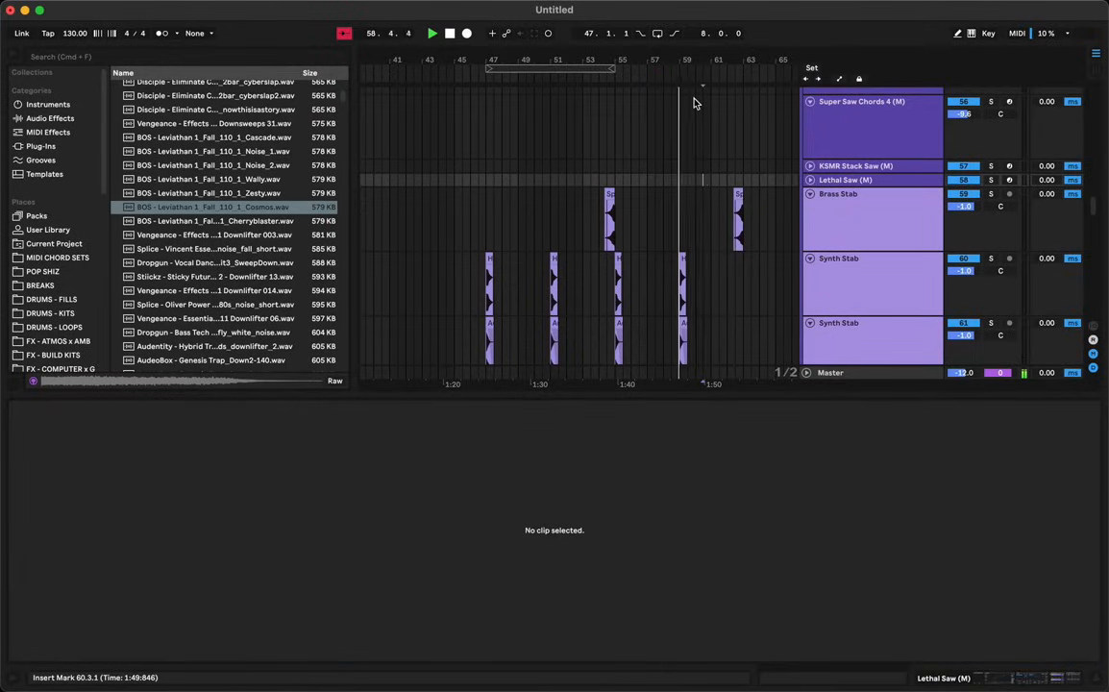
Listen through the rest of the drop while reviewing the tracks, and restart playback from bar 47
{"action": "left_click_drag", "start_coordinate": [698, 58], "coordinate": [613, 48]}
{"action": "scroll", "coordinate": [615, 240], "scroll_direction": "down", "scroll_amount": 15}
{"action": "scroll", "coordinate": [615, 248], "scroll_direction": "up", "scroll_amount": 1}
{"action": "scroll", "coordinate": [613, 248], "scroll_direction": "up", "scroll_amount": 10}
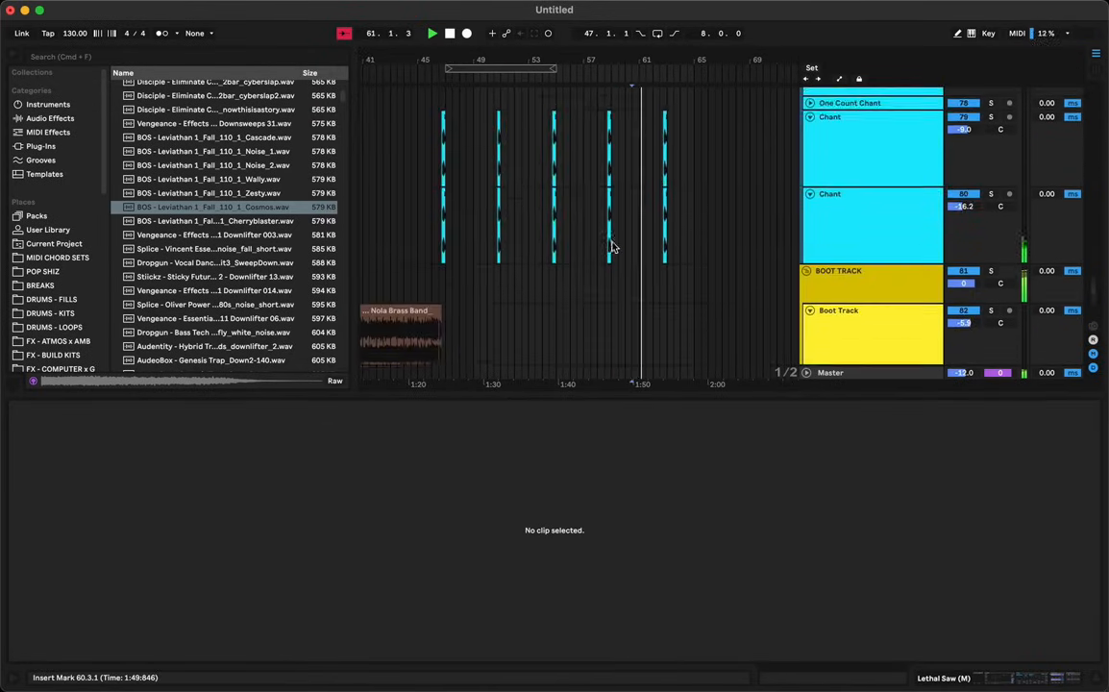
{"action": "scroll", "coordinate": [608, 236], "scroll_direction": "up", "scroll_amount": 15}
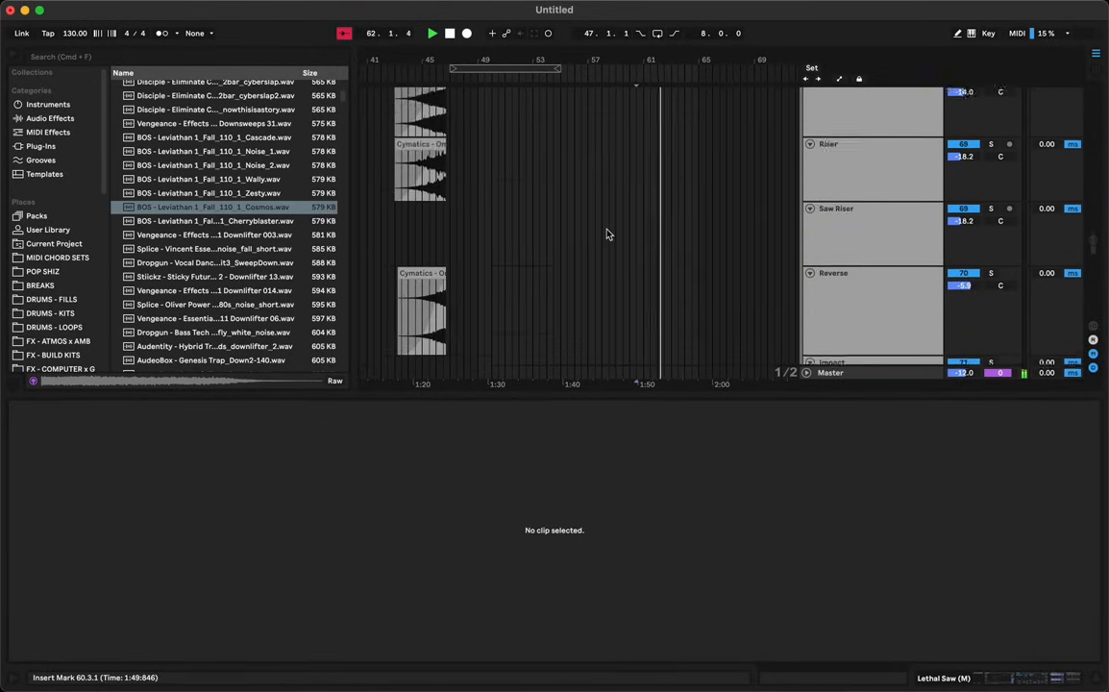
{"action": "scroll", "coordinate": [607, 235], "scroll_direction": "up", "scroll_amount": 5}
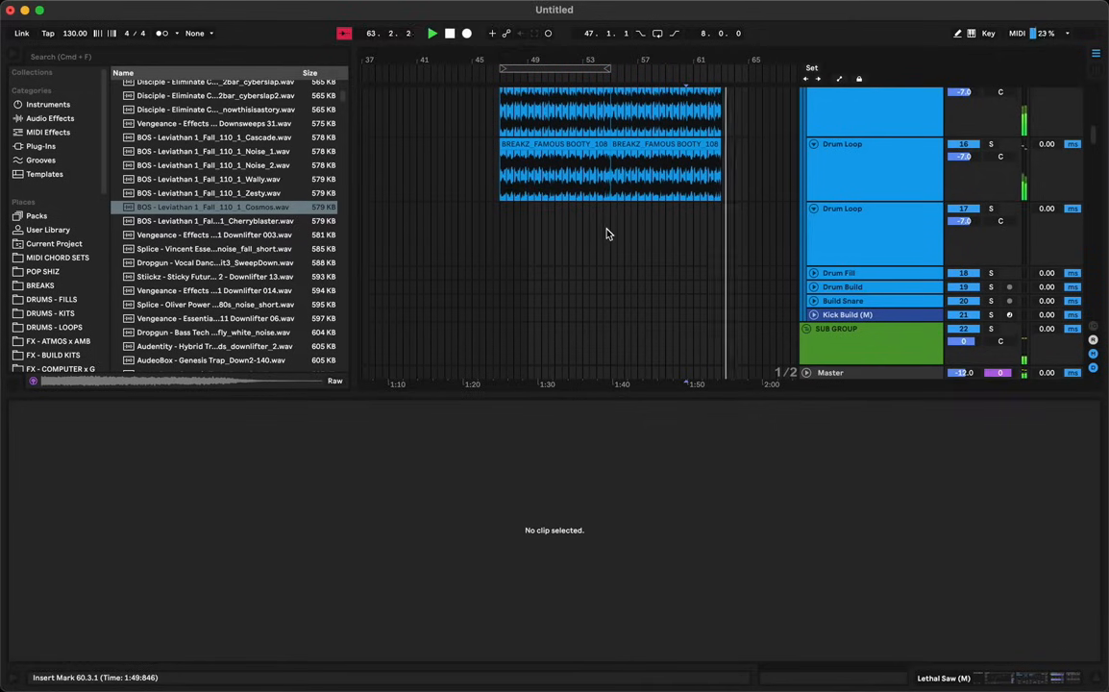
{"action": "left_click", "coordinate": [501, 236]}
{"action": "scroll", "coordinate": [548, 241], "scroll_direction": "up", "scroll_amount": 1}
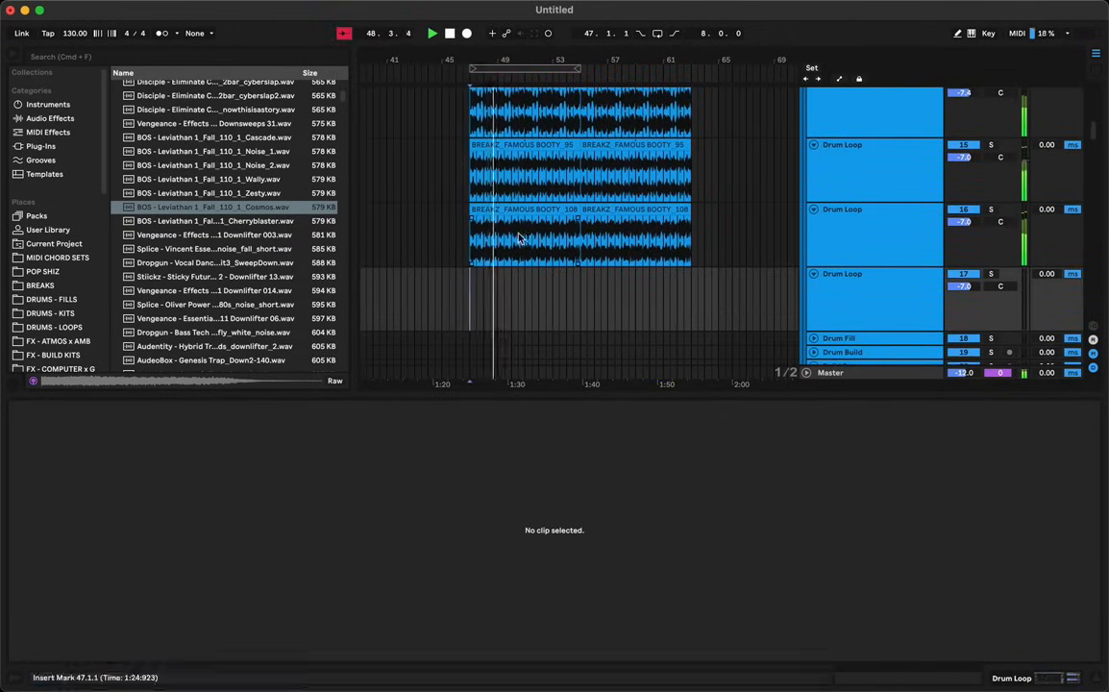
Solo and audition each of the three Famous Booty drum loops around bar 54, and return to full playback
{"action": "left_click", "coordinate": [533, 236]}
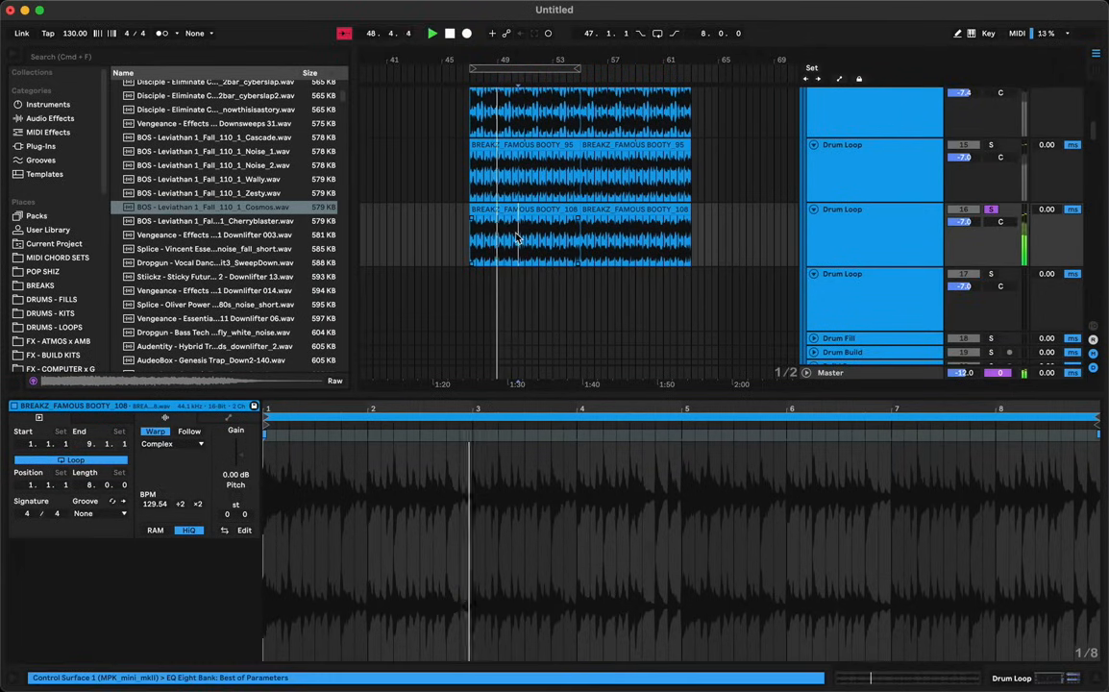
{"action": "left_click", "coordinate": [570, 236]}
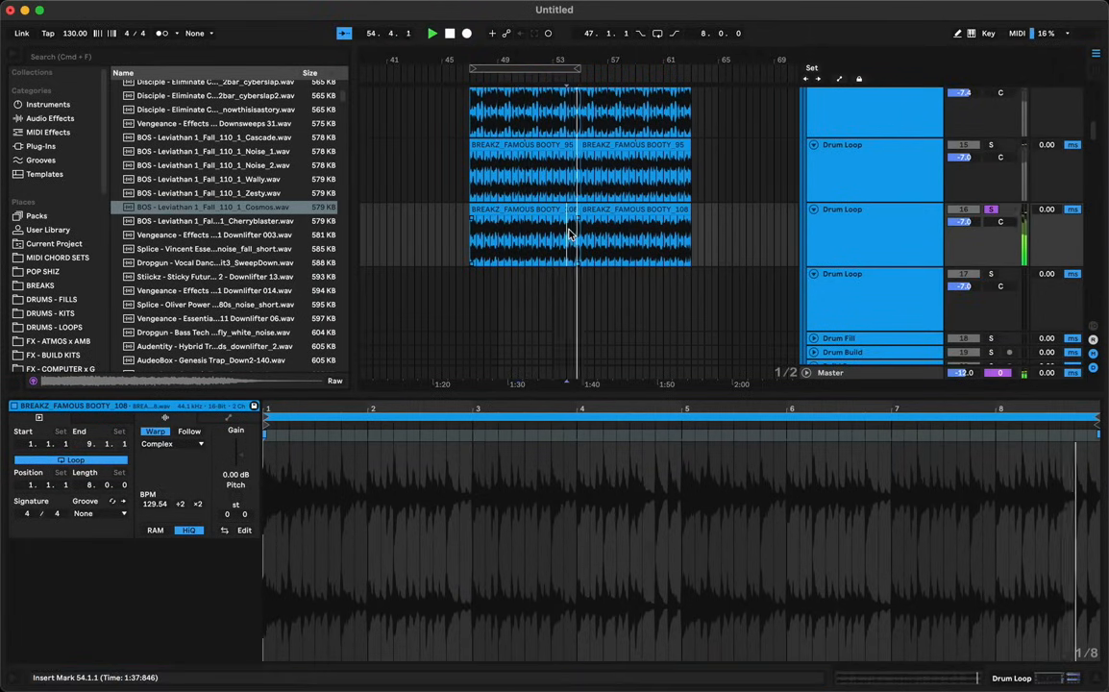
{"action": "left_click", "coordinate": [572, 186]}
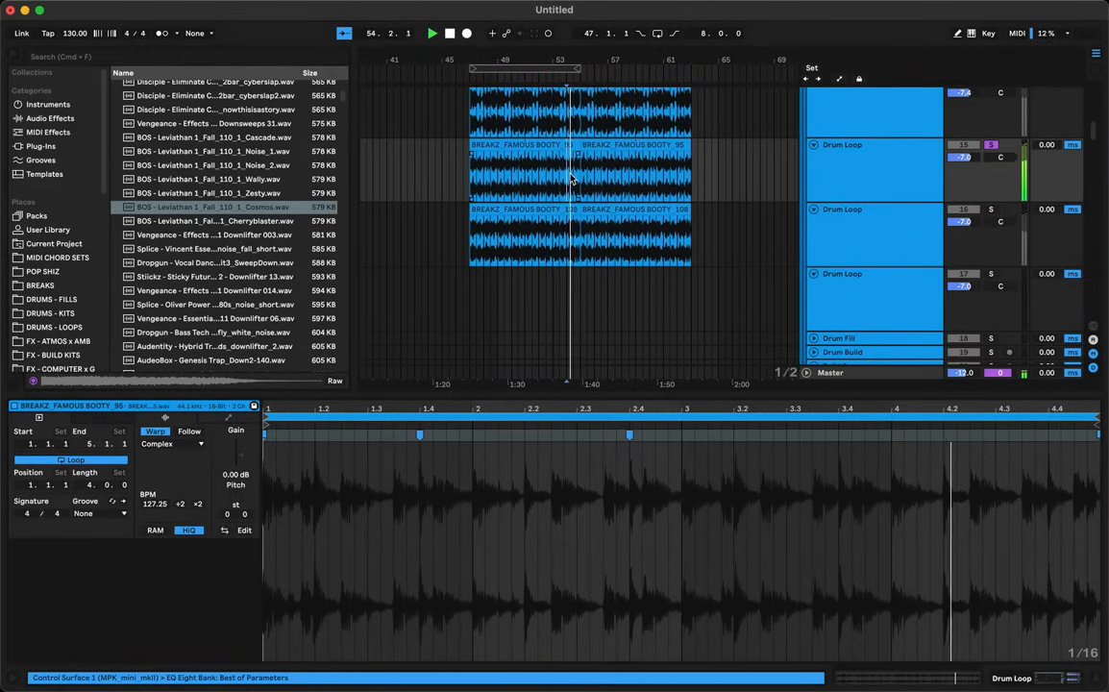
{"action": "scroll", "coordinate": [573, 180], "scroll_direction": "up", "scroll_amount": 1}
{"action": "left_click", "coordinate": [569, 174]}
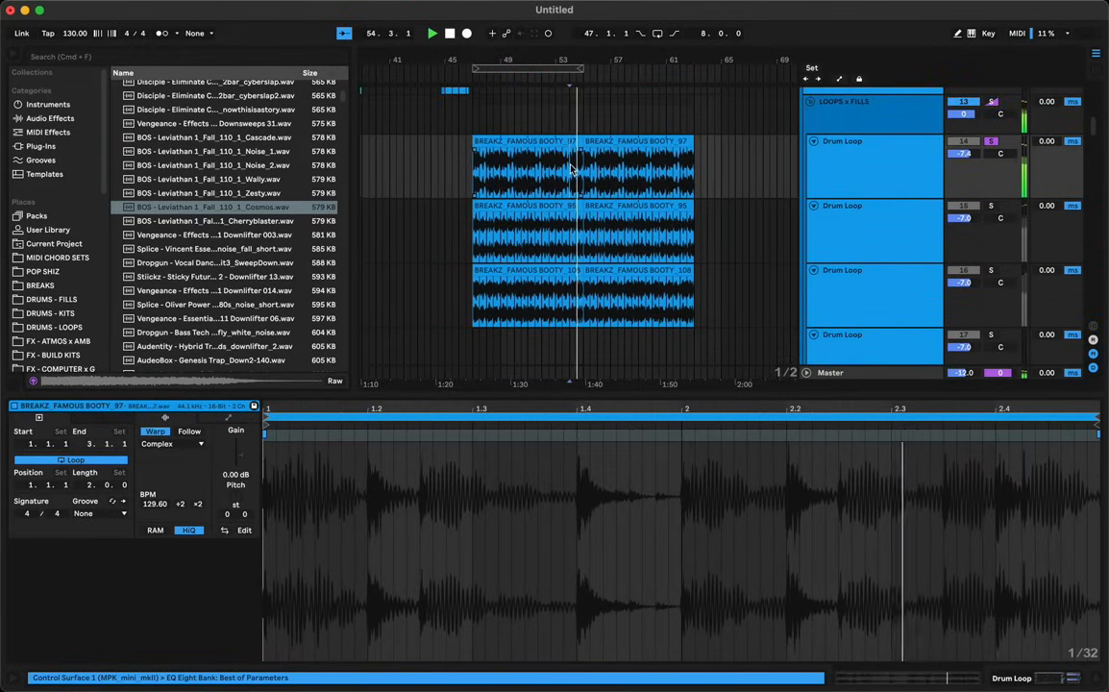
{"action": "left_click", "coordinate": [490, 183]}
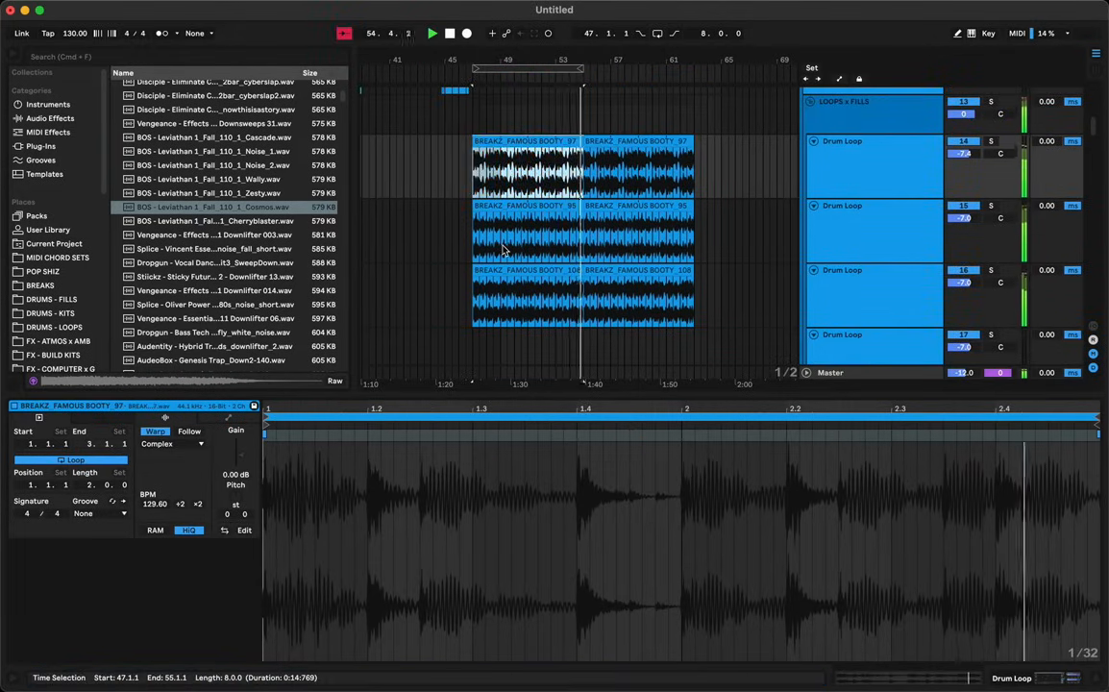
Review the drop's drum, synth, FX, vocal and boot tracks during playback, including the airhorn clip on Girly Vox at bar 55
{"action": "scroll", "coordinate": [502, 249], "scroll_direction": "down", "scroll_amount": 10}
{"action": "scroll", "coordinate": [502, 249], "scroll_direction": "up", "scroll_amount": 10}
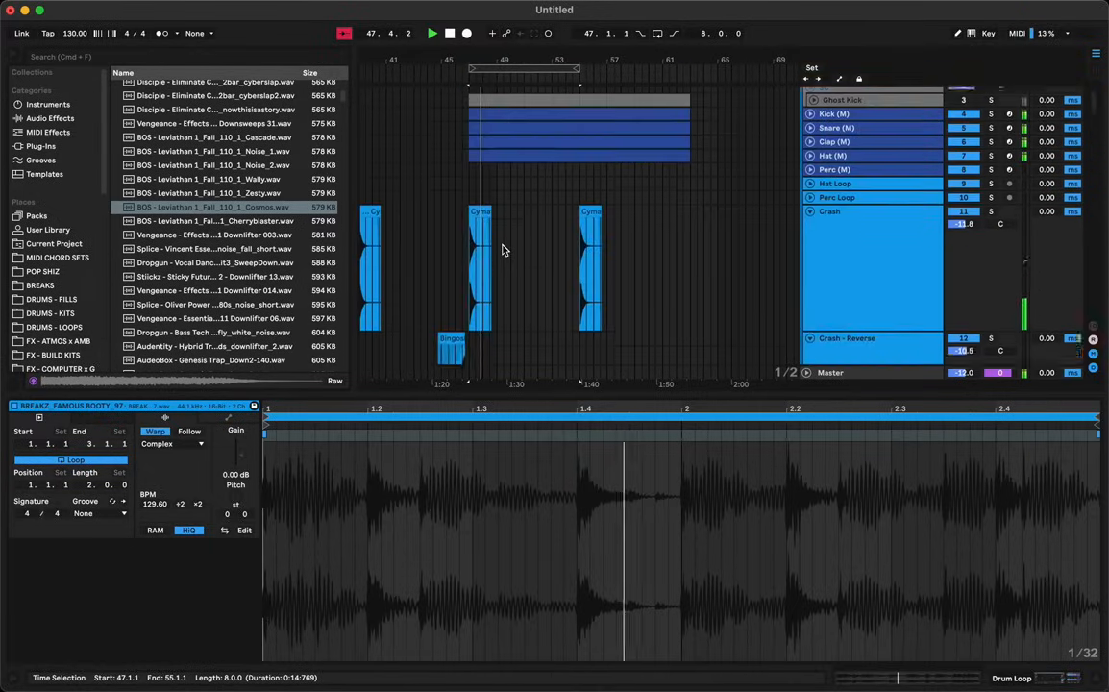
{"action": "scroll", "coordinate": [502, 249], "scroll_direction": "down", "scroll_amount": 20}
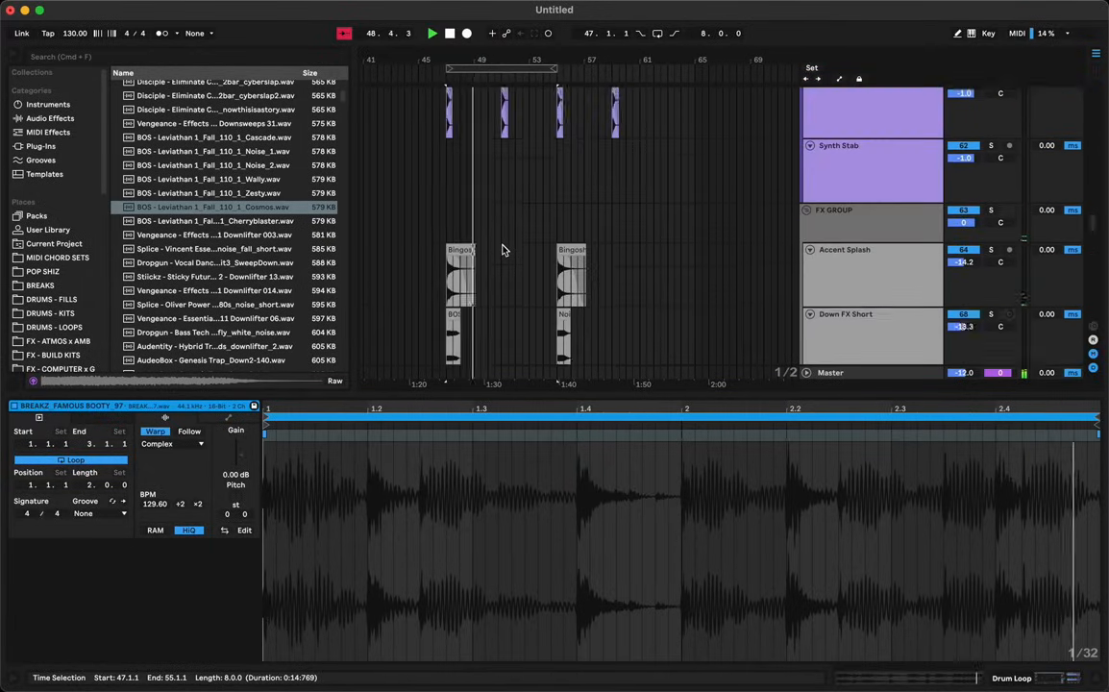
{"action": "scroll", "coordinate": [501, 249], "scroll_direction": "down", "scroll_amount": 5}
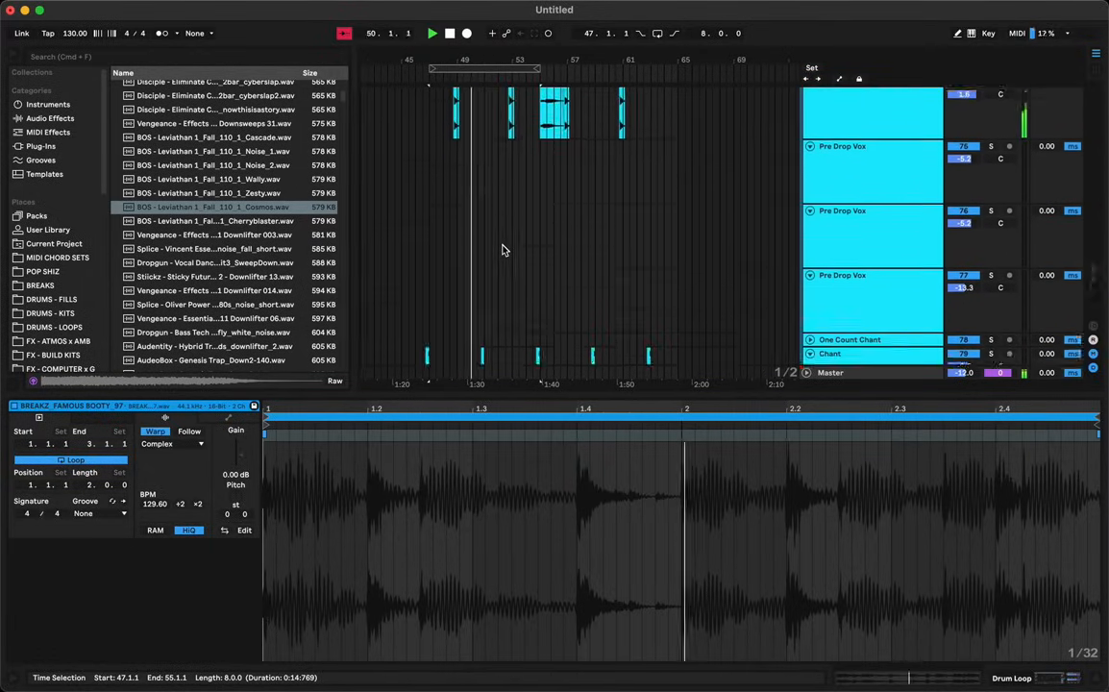
{"action": "left_click", "coordinate": [553, 142]}
{"action": "scroll", "coordinate": [557, 163], "scroll_direction": "down", "scroll_amount": 3}
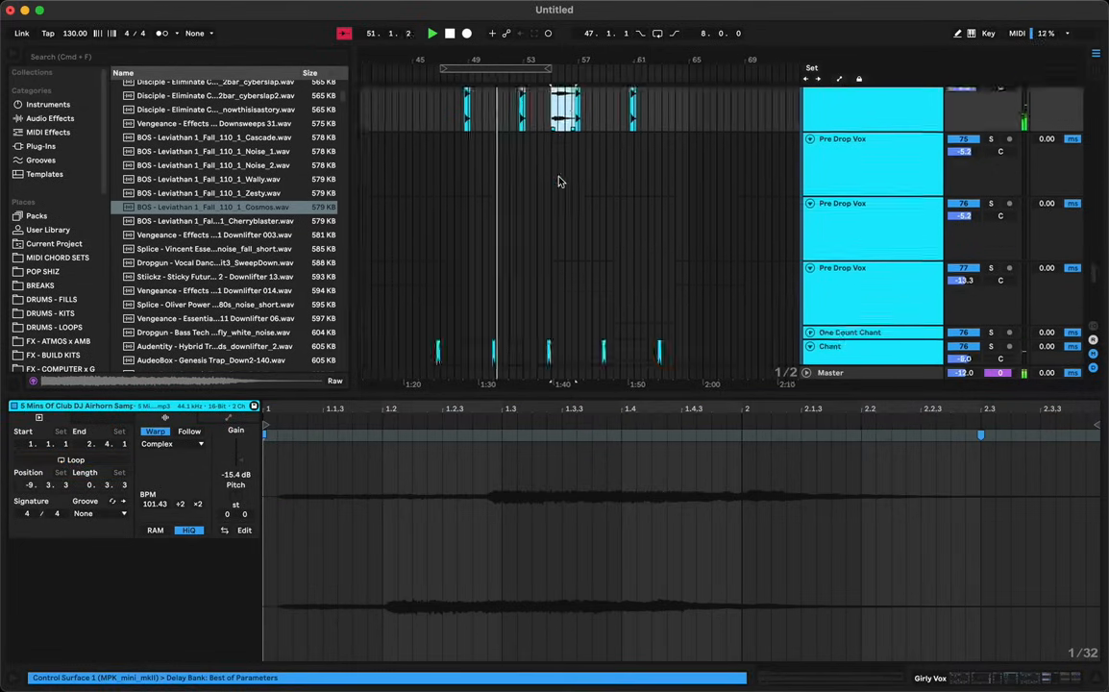
{"action": "scroll", "coordinate": [560, 182], "scroll_direction": "down", "scroll_amount": 3}
{"action": "scroll", "coordinate": [560, 182], "scroll_direction": "up", "scroll_amount": 8}
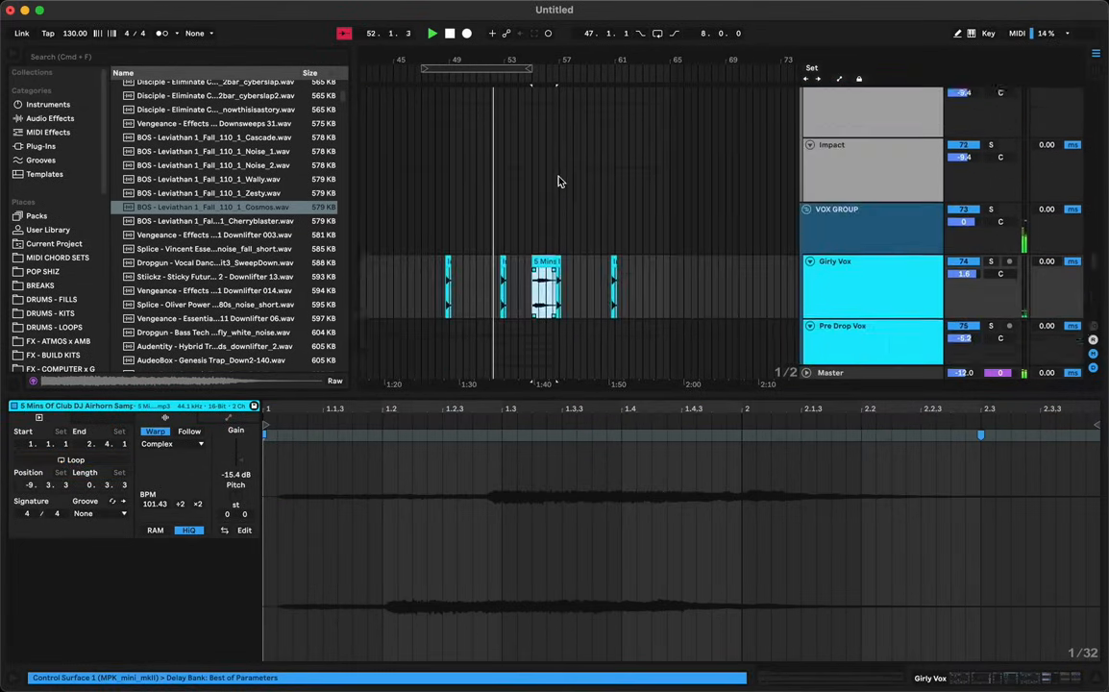
{"action": "scroll", "coordinate": [560, 181], "scroll_direction": "down", "scroll_amount": 4}
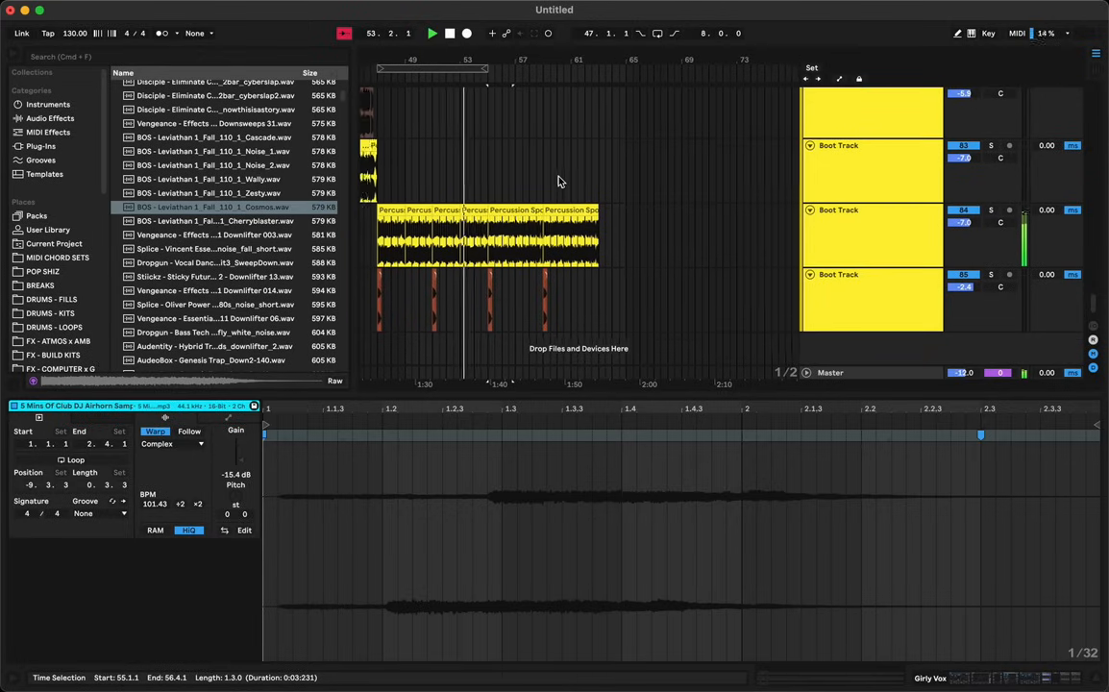
Shorten the Percussion Sport Drums clip at bar 55 to two bars and duplicate it to bar 57
{"action": "left_click", "coordinate": [482, 231]}
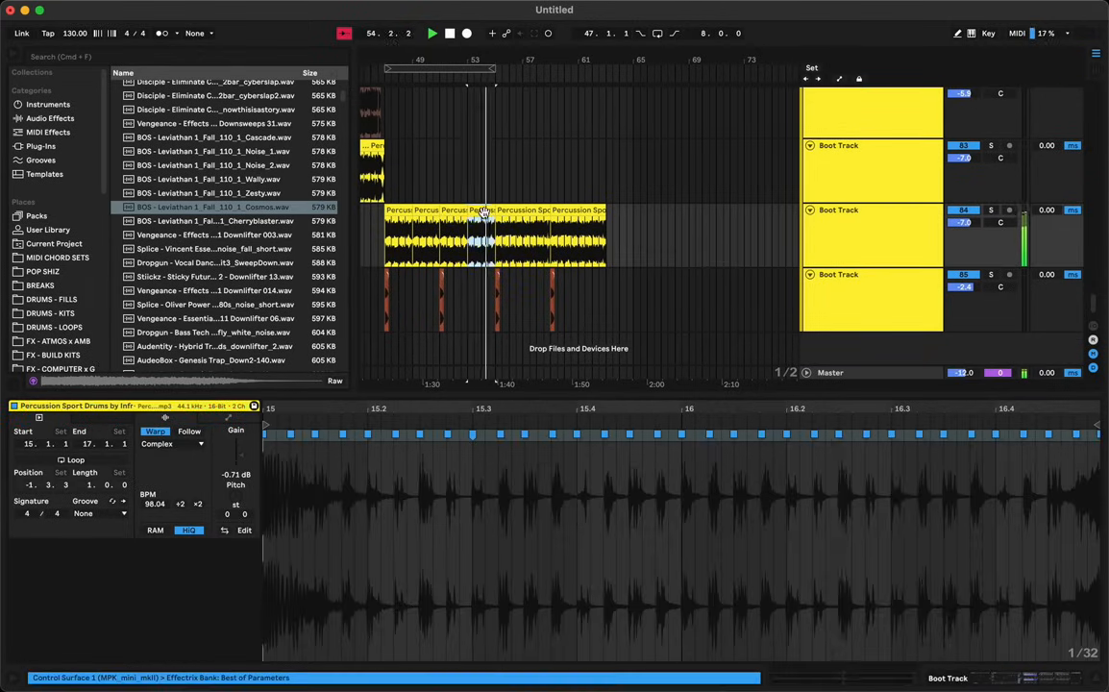
{"action": "left_click_drag", "start_coordinate": [548, 209], "coordinate": [520, 208]}
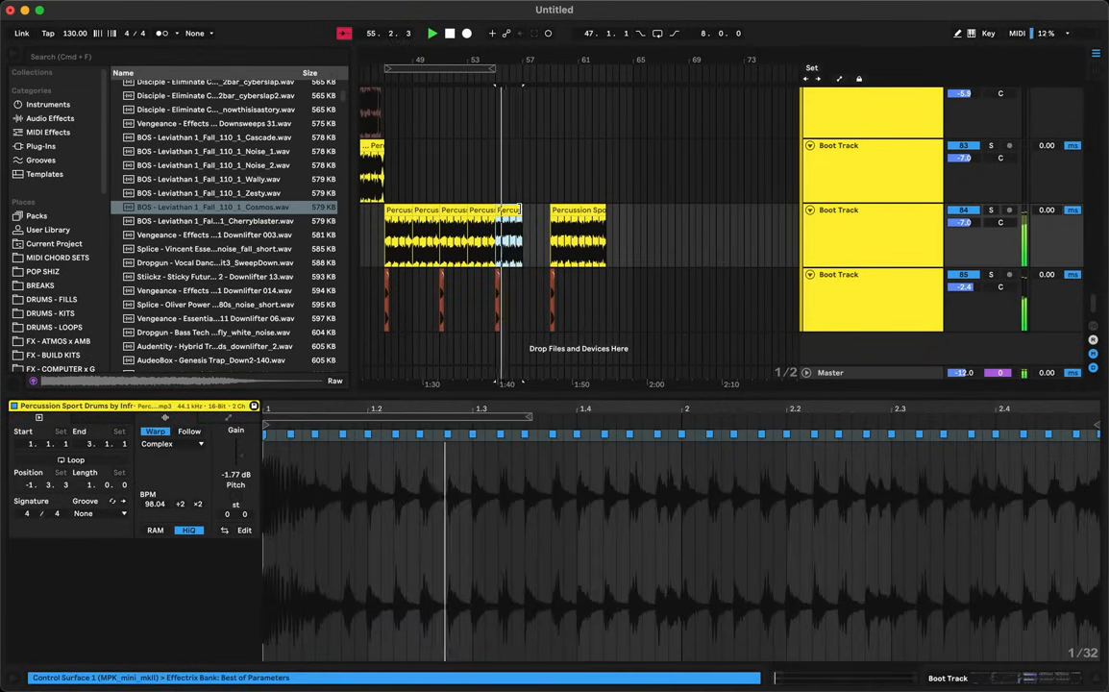
{"action": "key", "text": "super+d"}
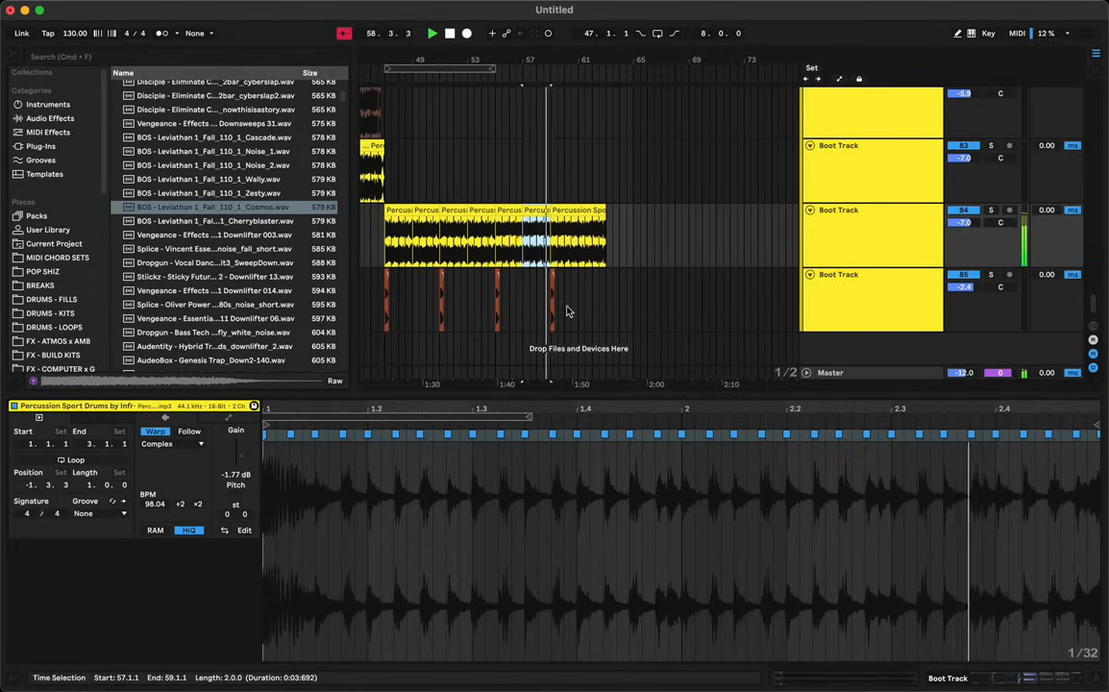
Clear the Ghost Kick, Kick, Snare, Clap and Hat clips from bar 62 to 63 and play back from 59.3
{"action": "double_click", "coordinate": [539, 392]}
{"action": "left_click", "coordinate": [544, 387]}
{"action": "scroll", "coordinate": [545, 387], "scroll_direction": "up", "scroll_amount": 20}
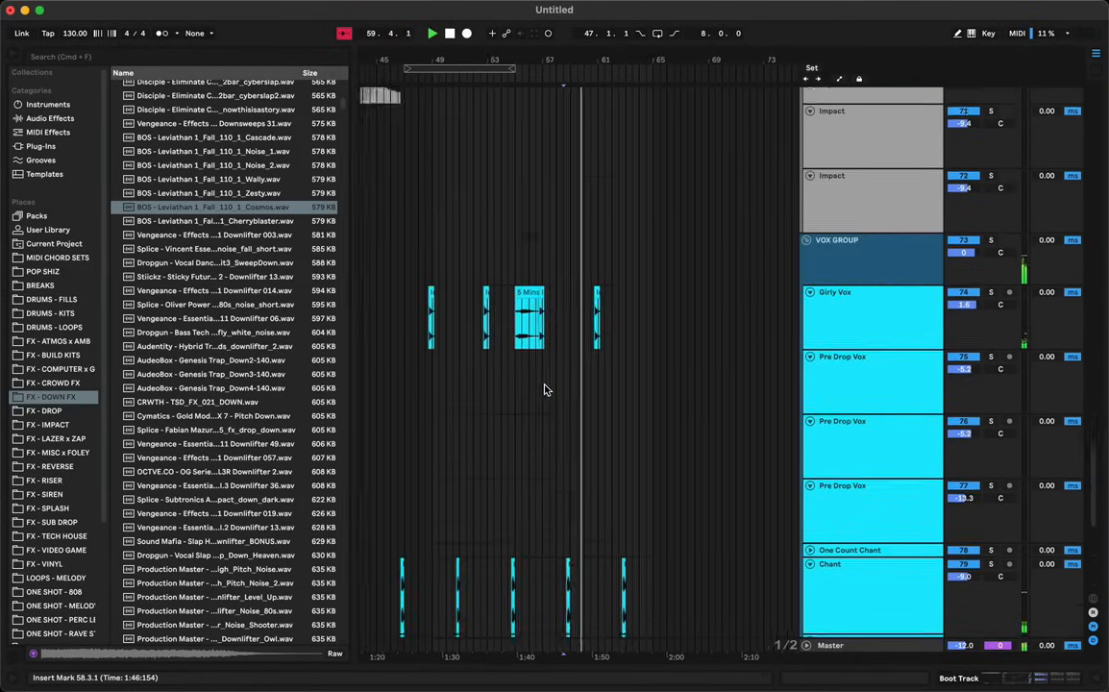
{"action": "scroll", "coordinate": [545, 387], "scroll_direction": "up", "scroll_amount": 15}
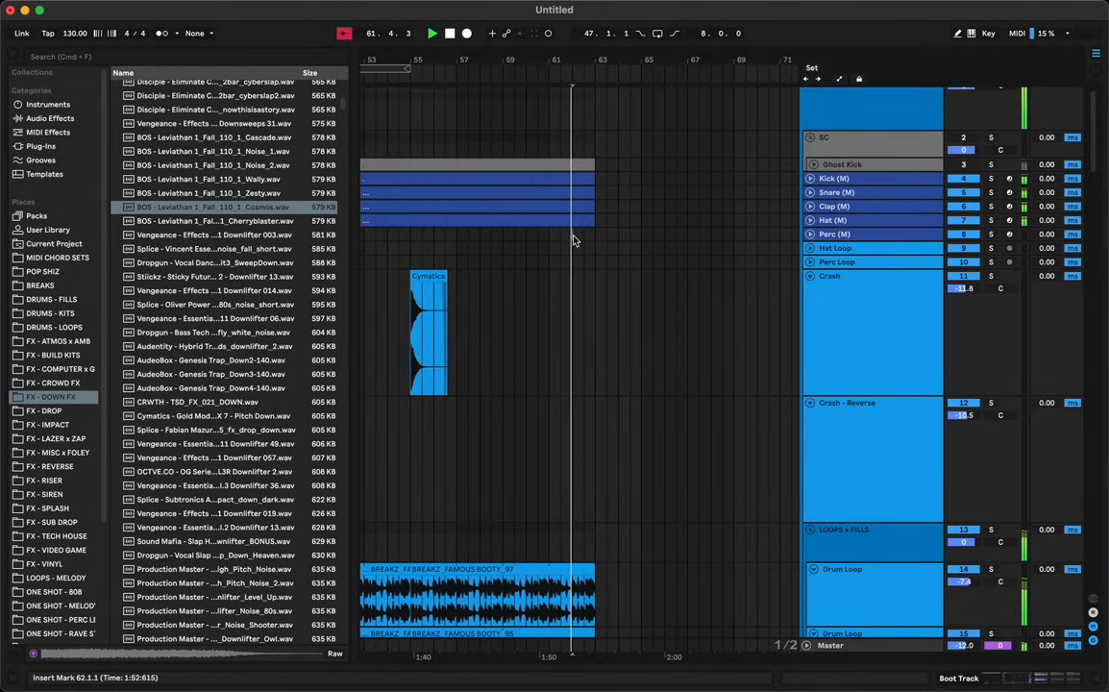
{"action": "left_click_drag", "start_coordinate": [577, 236], "coordinate": [602, 142]}
{"action": "left_click", "coordinate": [522, 231]}
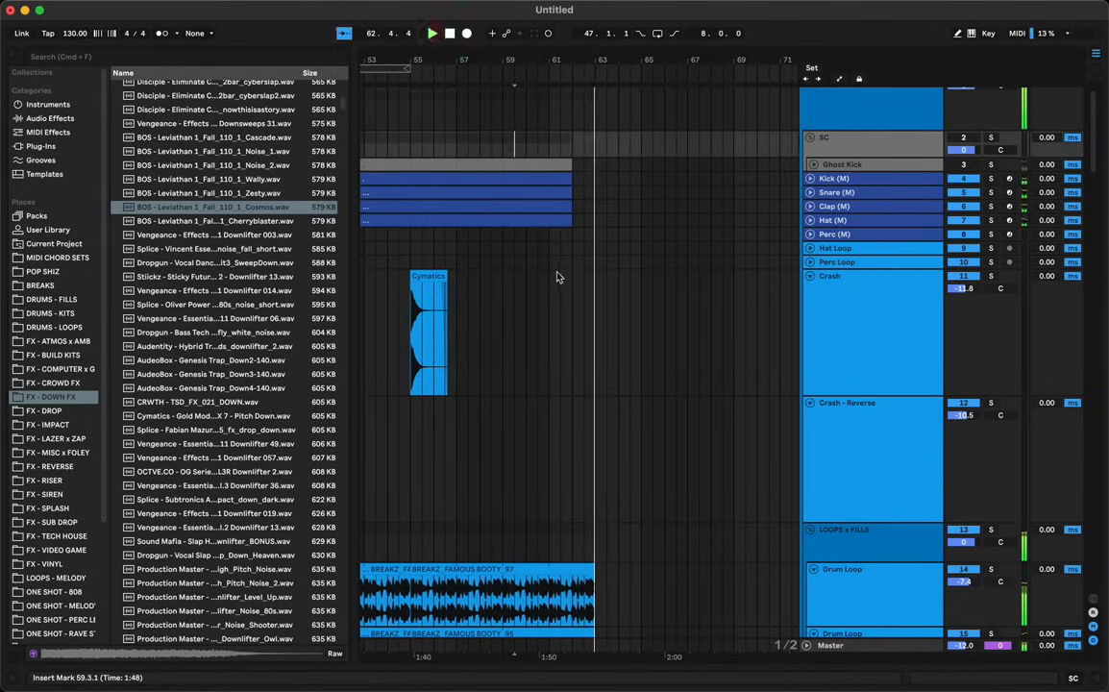
Delete the last bar of the three Famous Booty drum loops, from bar 62 to 63
{"action": "scroll", "coordinate": [560, 299], "scroll_direction": "down", "scroll_amount": 10}
{"action": "scroll", "coordinate": [560, 299], "scroll_direction": "down", "scroll_amount": 4}
{"action": "left_click_drag", "start_coordinate": [574, 162], "coordinate": [607, 291]}
{"action": "key", "text": "Delete"}
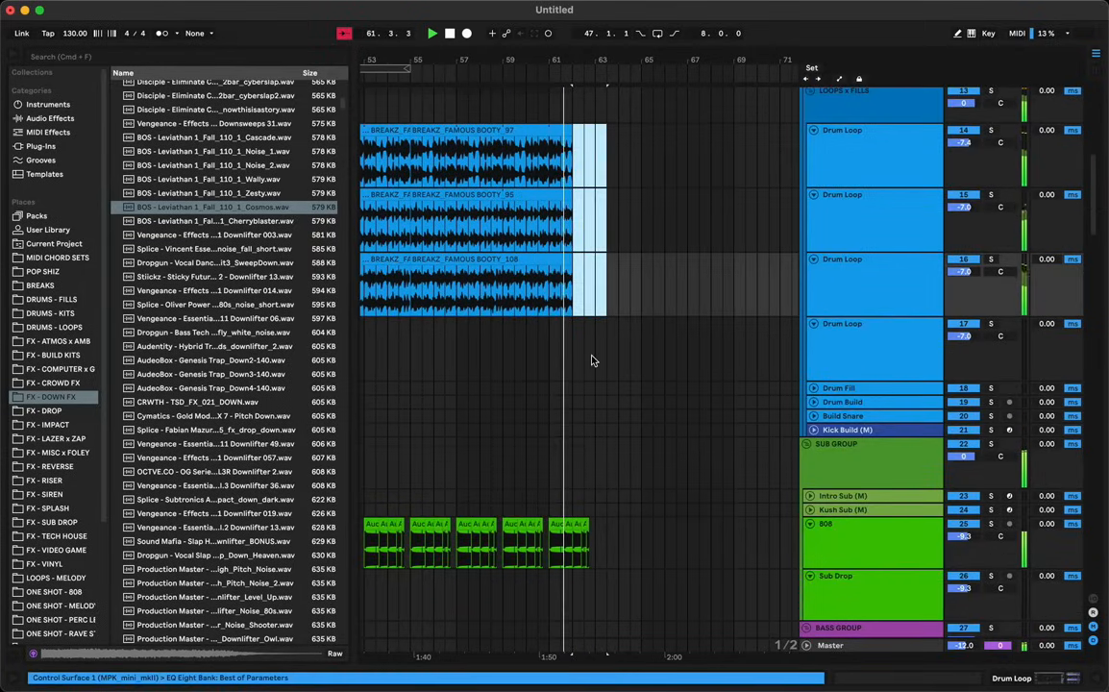
Try a sustained 808 clip through bar 62, audition it, and remove it before replaying from around bar 60.3
{"action": "left_click", "coordinate": [590, 525]}
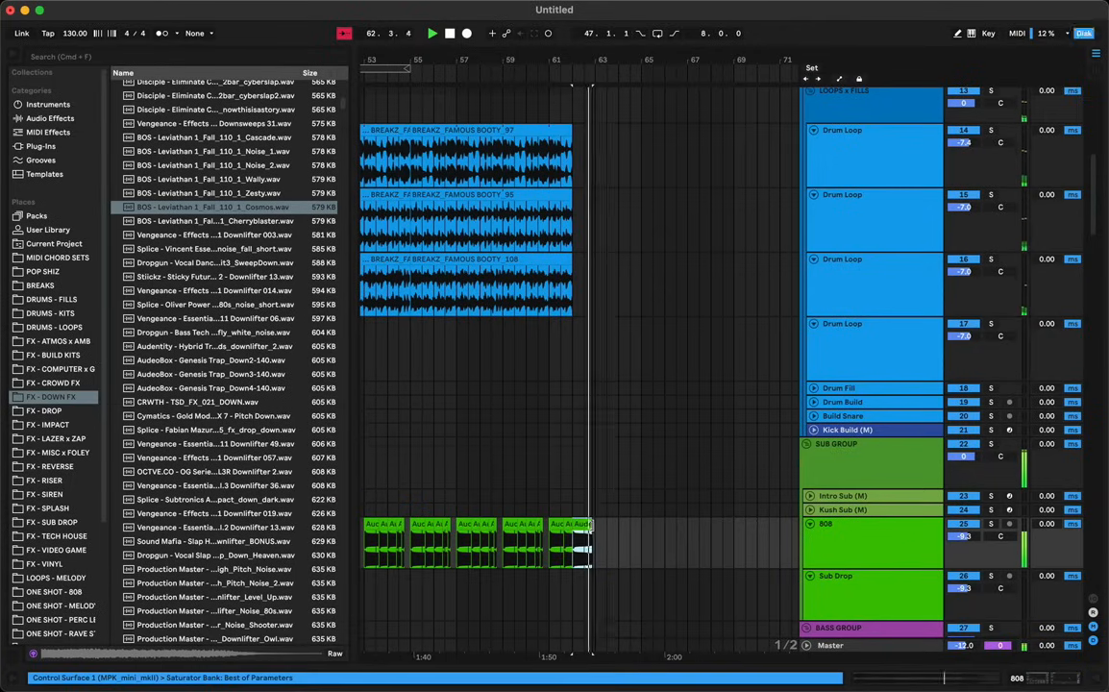
{"action": "left_click", "coordinate": [544, 502]}
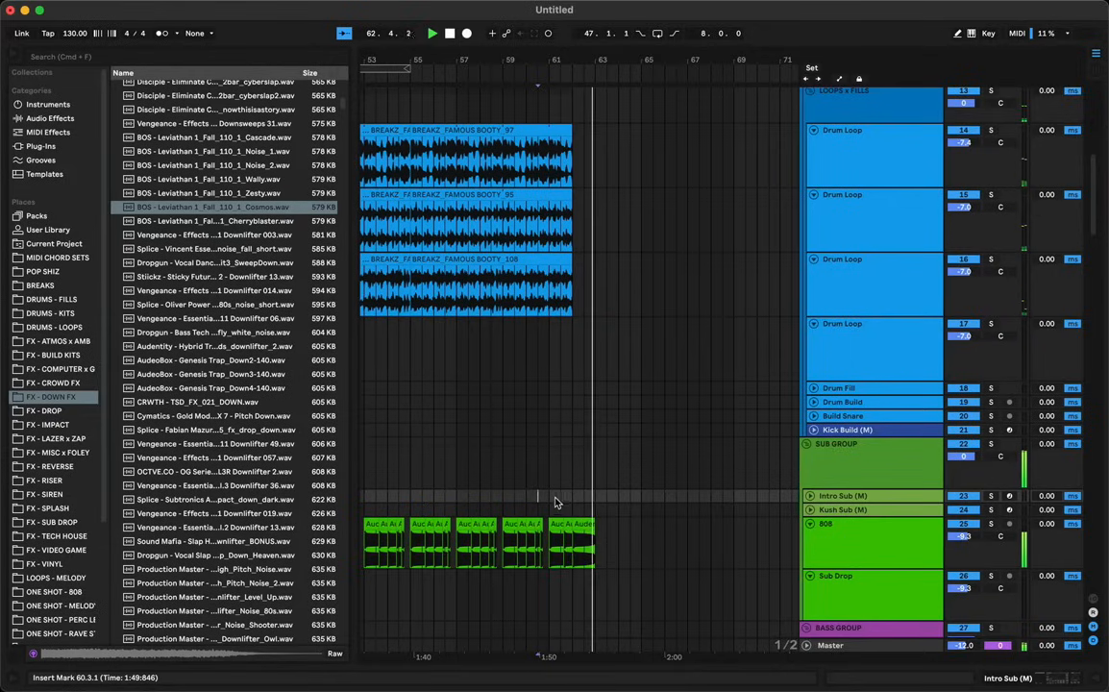
{"action": "key", "text": "space"}
{"action": "left_click", "coordinate": [583, 522]}
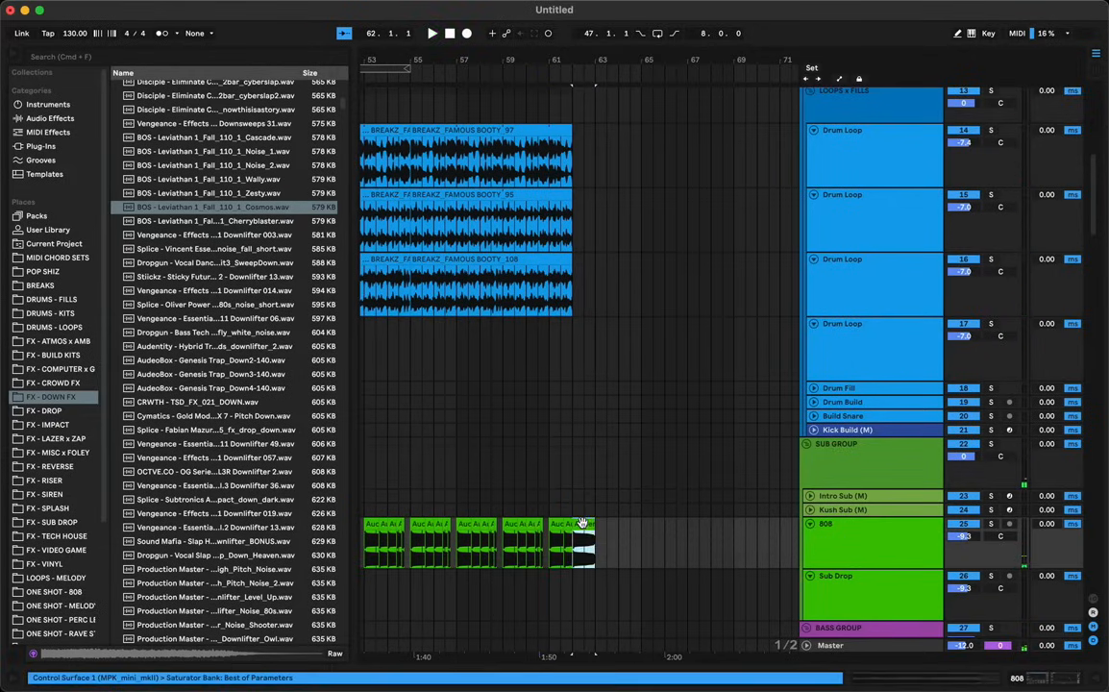
{"action": "left_click", "coordinate": [537, 490]}
{"action": "key", "text": "space"}
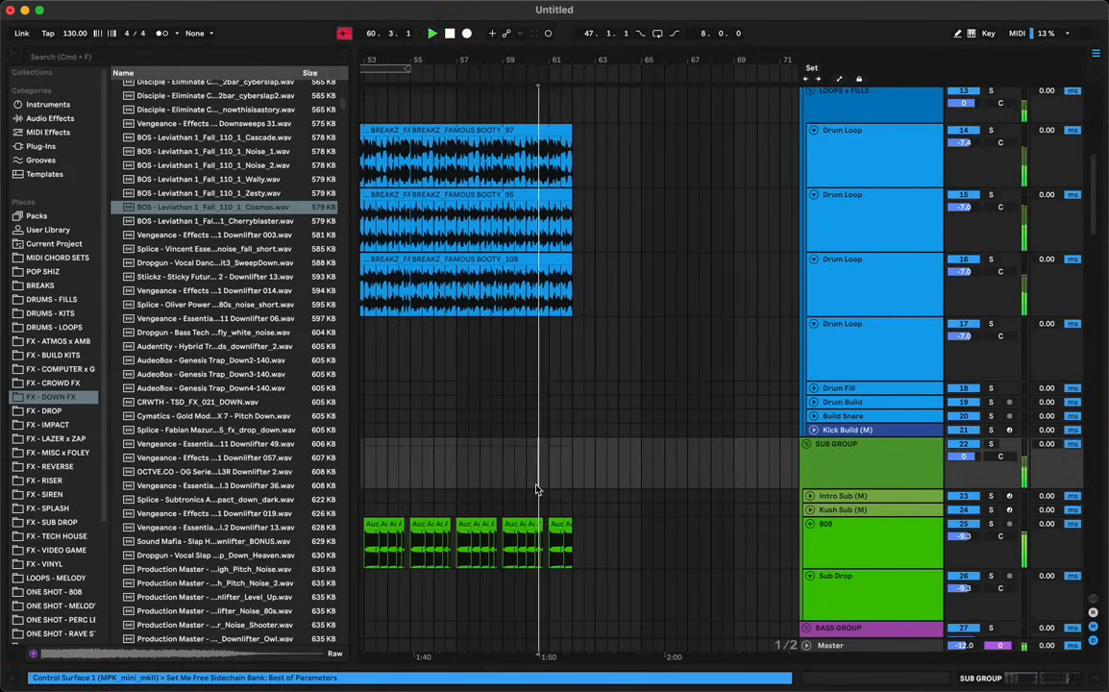
Extend the last 808 hit at 61.3.3 to about 62.4.1 and play back from bar 60
{"action": "left_click", "coordinate": [580, 522]}
{"action": "left_click_drag", "start_coordinate": [585, 522], "coordinate": [591, 519]}
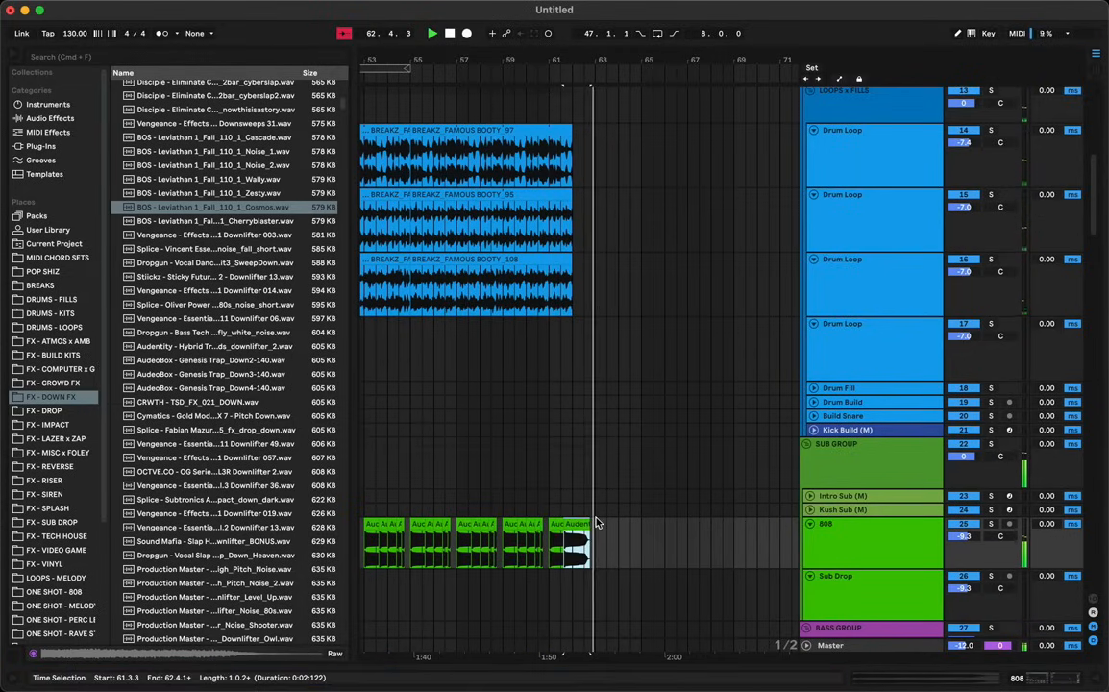
{"action": "left_click", "coordinate": [528, 512]}
Review the synth, stab, FX and vocal tracks around bar 62 during playback, and hide the browser
{"action": "scroll", "coordinate": [575, 505], "scroll_direction": "down", "scroll_amount": 15}
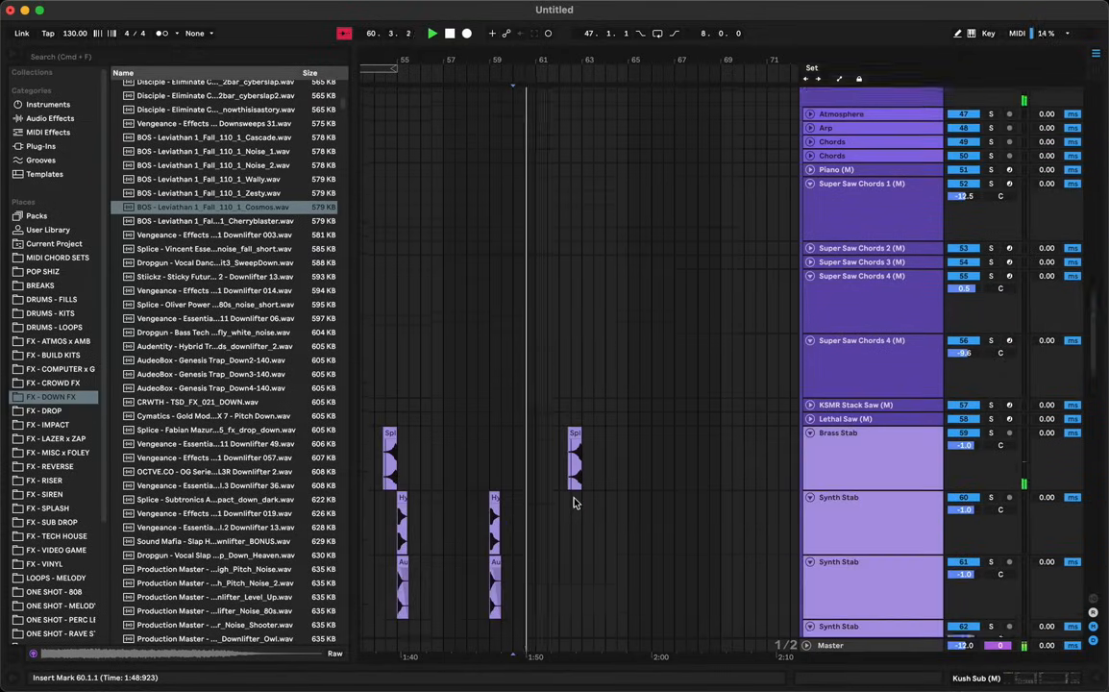
{"action": "scroll", "coordinate": [580, 439], "scroll_direction": "down", "scroll_amount": 10}
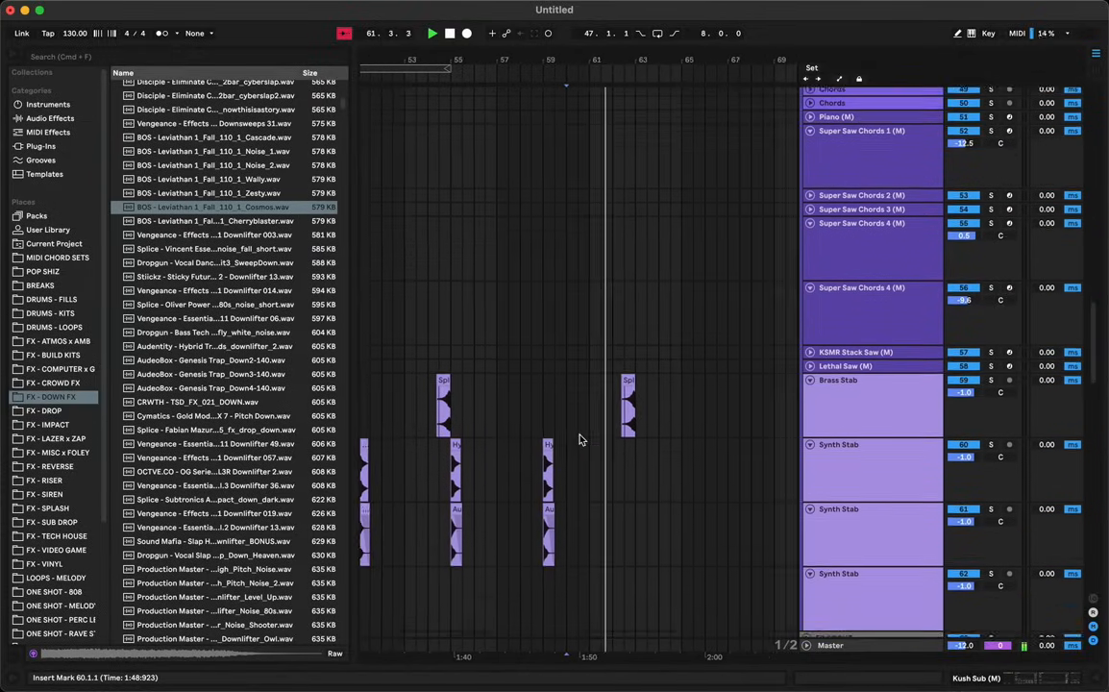
{"action": "scroll", "coordinate": [580, 439], "scroll_direction": "down", "scroll_amount": 3}
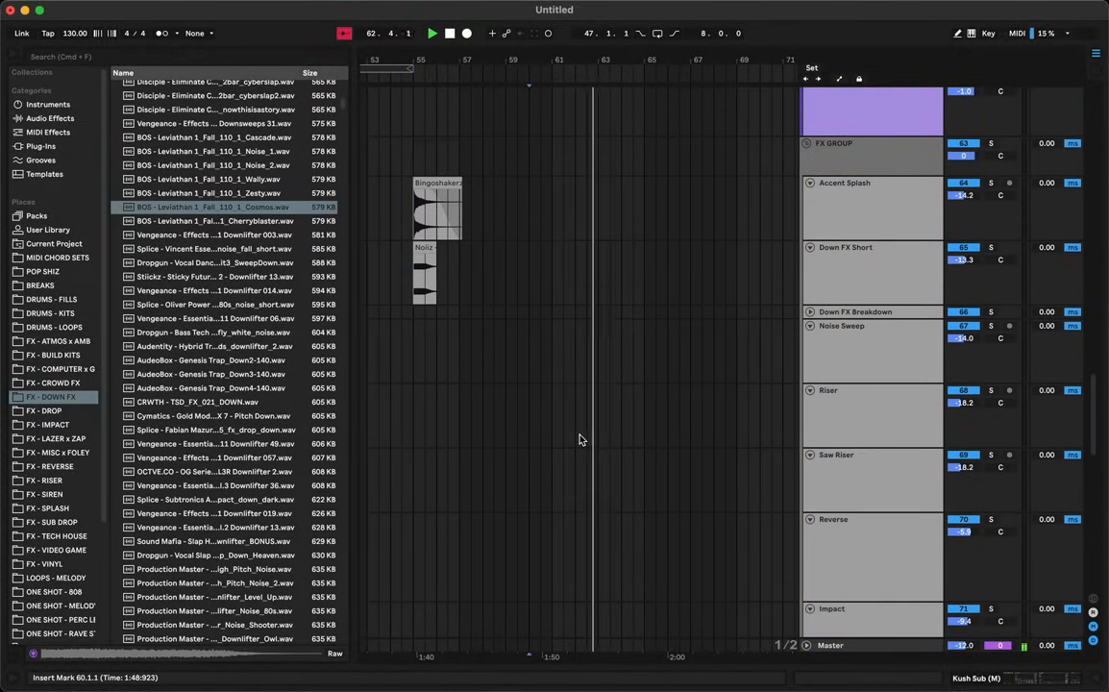
{"action": "key", "text": "space"}
{"action": "left_click", "coordinate": [14, 55]}
{"action": "scroll", "coordinate": [217, 298], "scroll_direction": "left", "scroll_amount": 5}
{"action": "scroll", "coordinate": [218, 302], "scroll_direction": "down", "scroll_amount": 10}
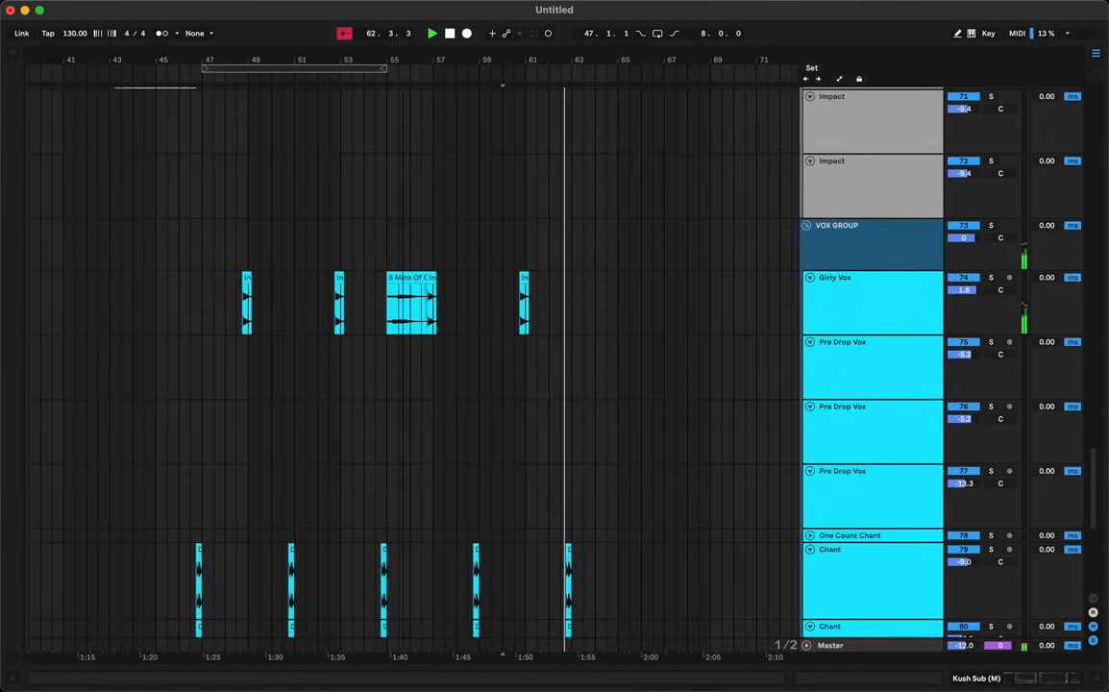
Audition the Dr. Dre chant at bar 17 and copy its section from 17.2.1 to 18.3.1
{"action": "left_click_drag", "start_coordinate": [404, 58], "coordinate": [405, 31]}
{"action": "scroll", "coordinate": [400, 319], "scroll_direction": "left", "scroll_amount": 5}
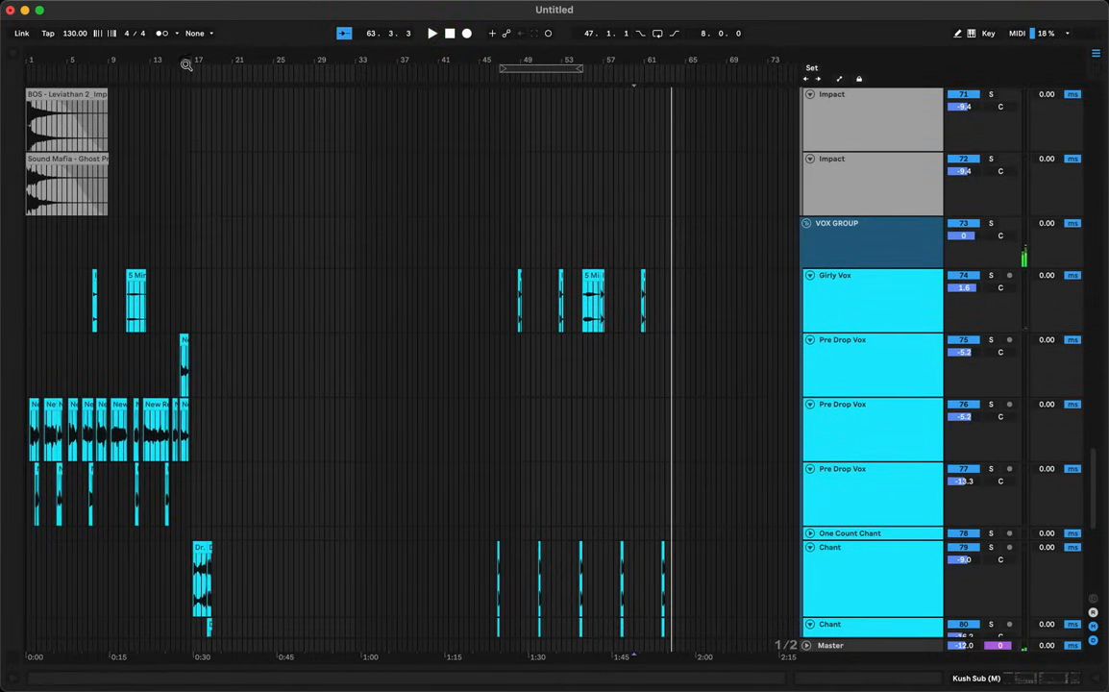
{"action": "left_click_drag", "start_coordinate": [186, 60], "coordinate": [186, 105]}
{"action": "left_click", "coordinate": [215, 605]}
{"action": "key", "text": "space"}
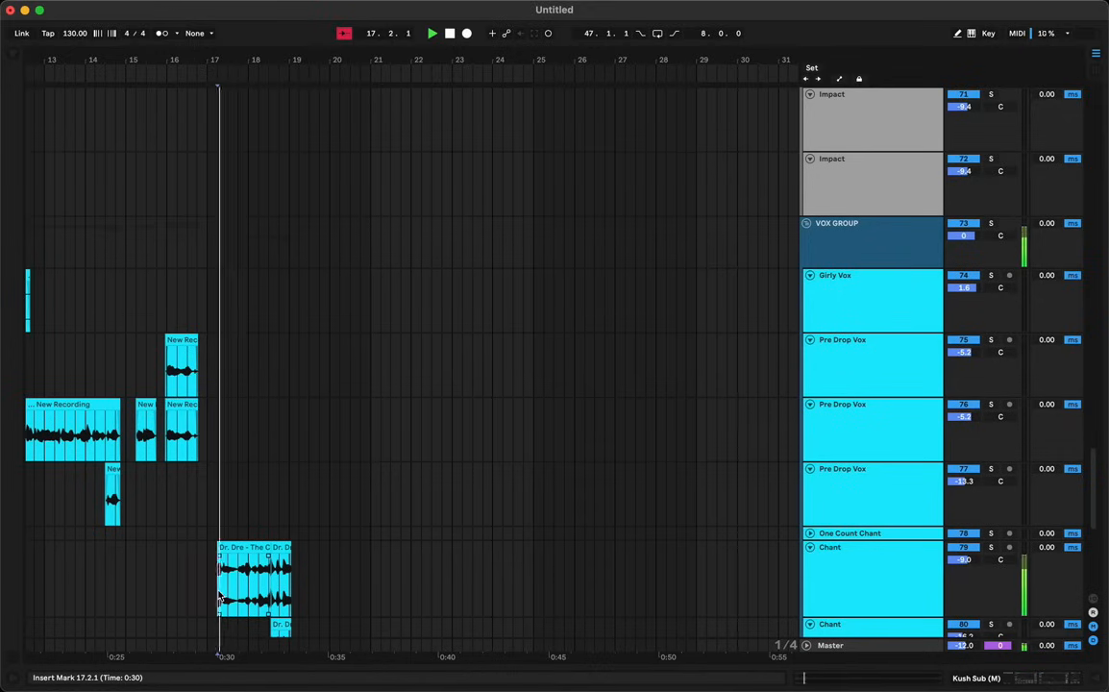
{"action": "left_click_drag", "start_coordinate": [220, 600], "coordinate": [272, 579]}
Try pasting the copied chant at 54.1.1 on the upper Chant track, and undo the paste
{"action": "scroll", "coordinate": [328, 574], "scroll_direction": "right", "scroll_amount": 17}
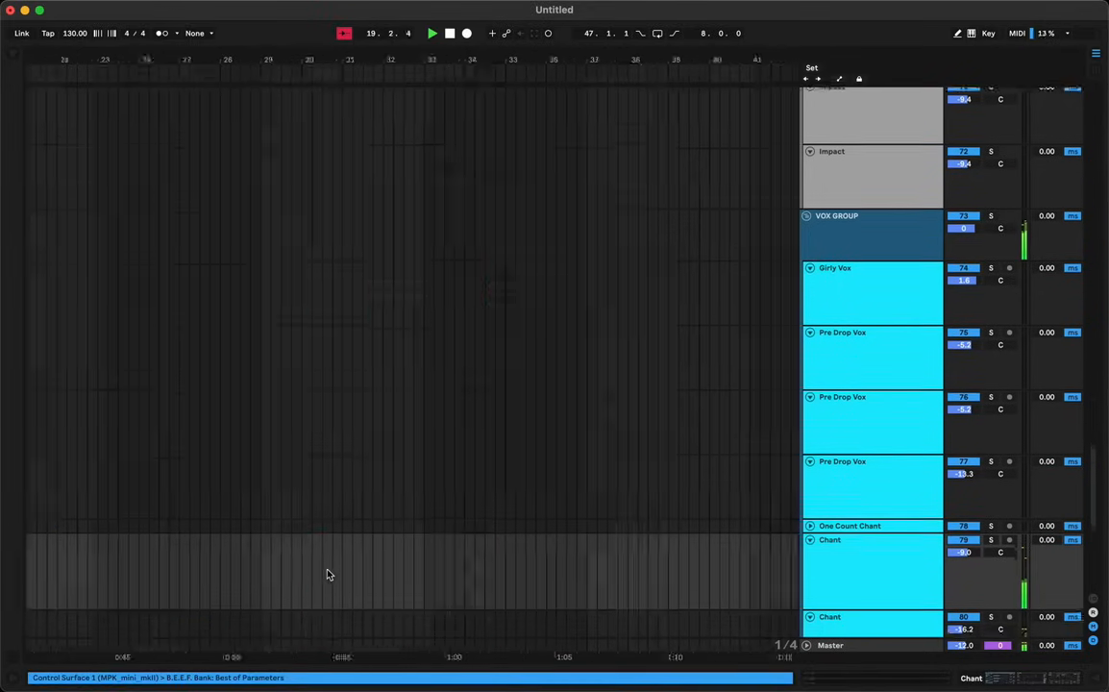
{"action": "scroll", "coordinate": [327, 574], "scroll_direction": "left", "scroll_amount": 2}
{"action": "left_click", "coordinate": [228, 577]}
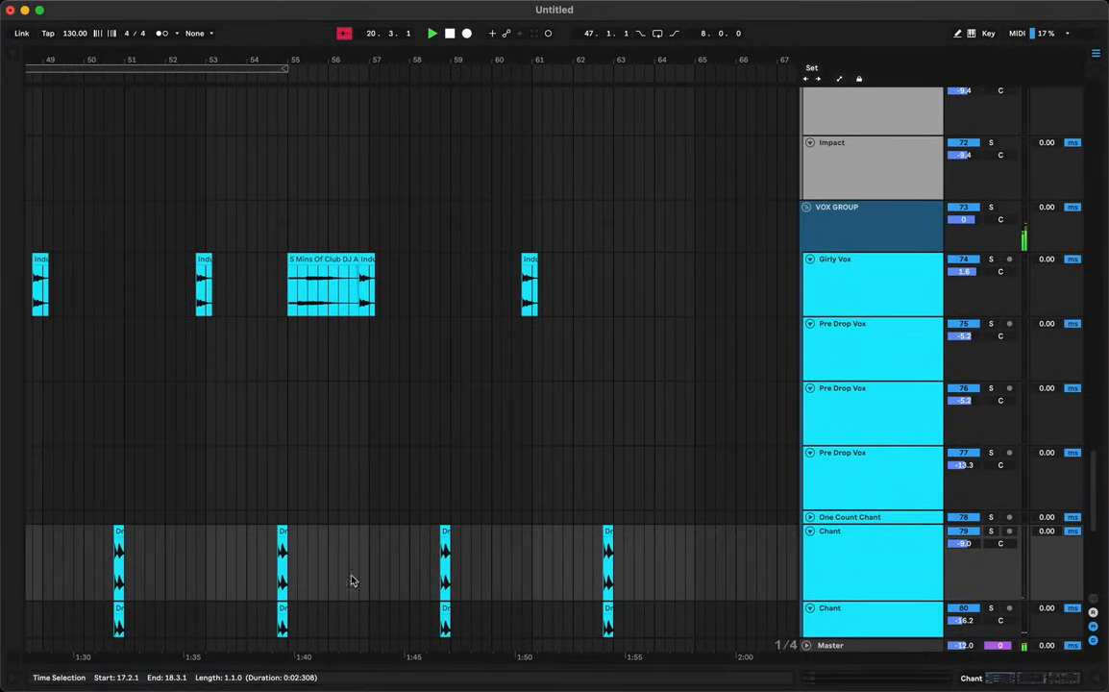
{"action": "left_click", "coordinate": [244, 579]}
{"action": "key", "text": "super+v"}
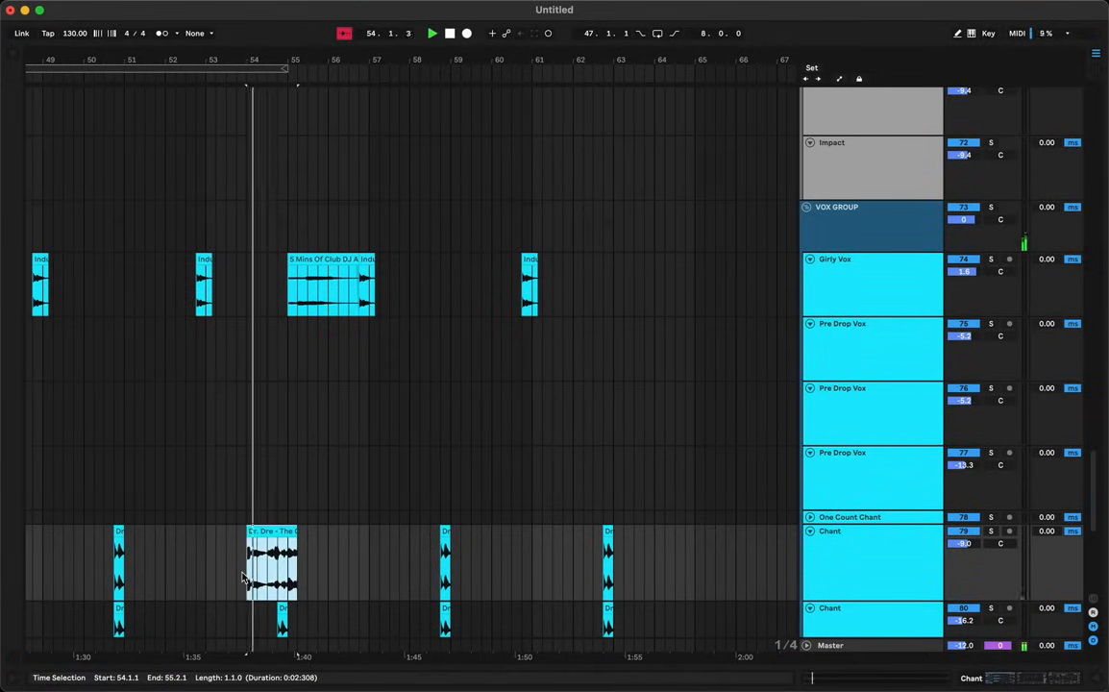
{"action": "key", "text": "super+z"}
Paste the copied chant around bar 53 on the upper Chant track, shift it to 53.3.1 and audition it
{"action": "left_click", "coordinate": [223, 584]}
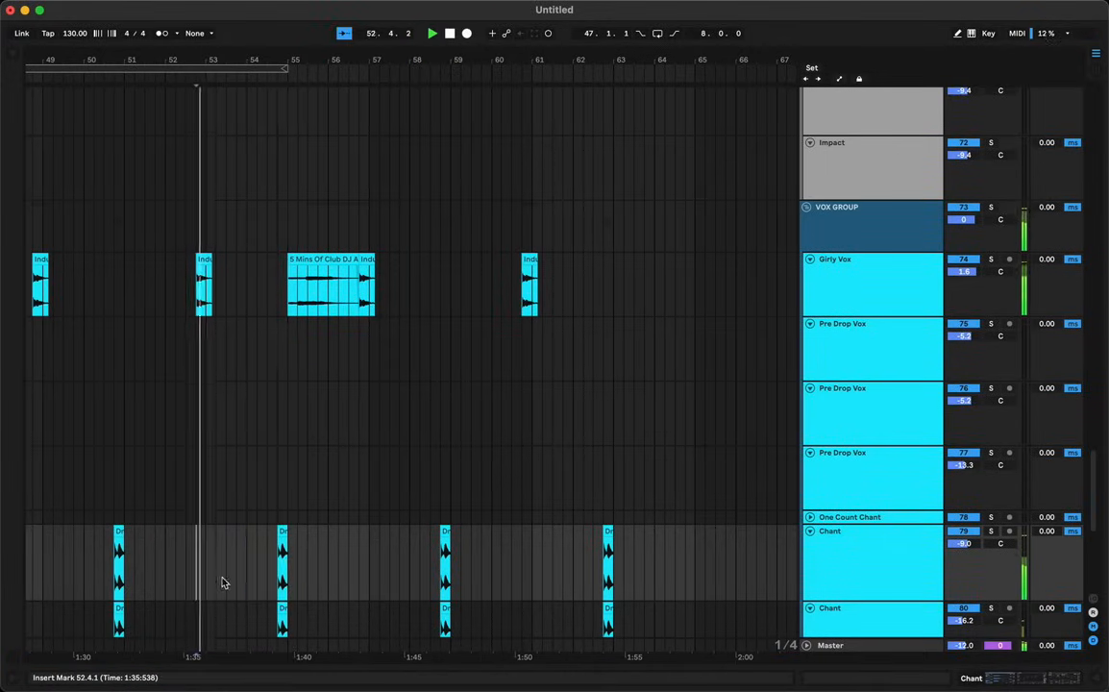
{"action": "key", "text": "super+v"}
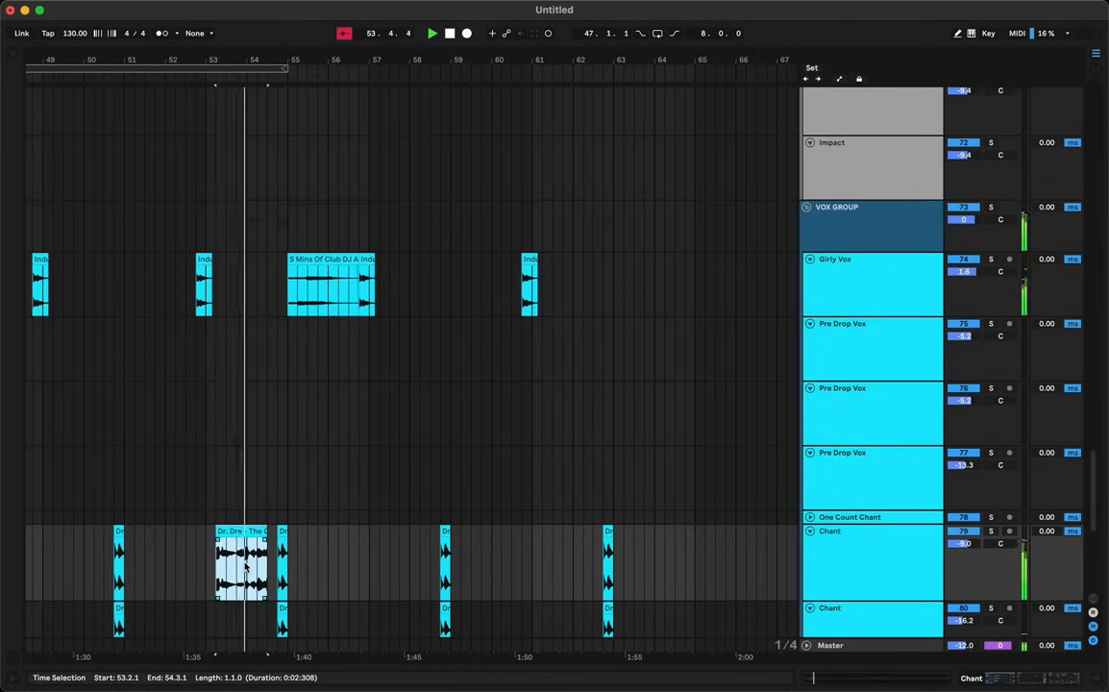
{"action": "left_click_drag", "start_coordinate": [217, 583], "coordinate": [245, 567]}
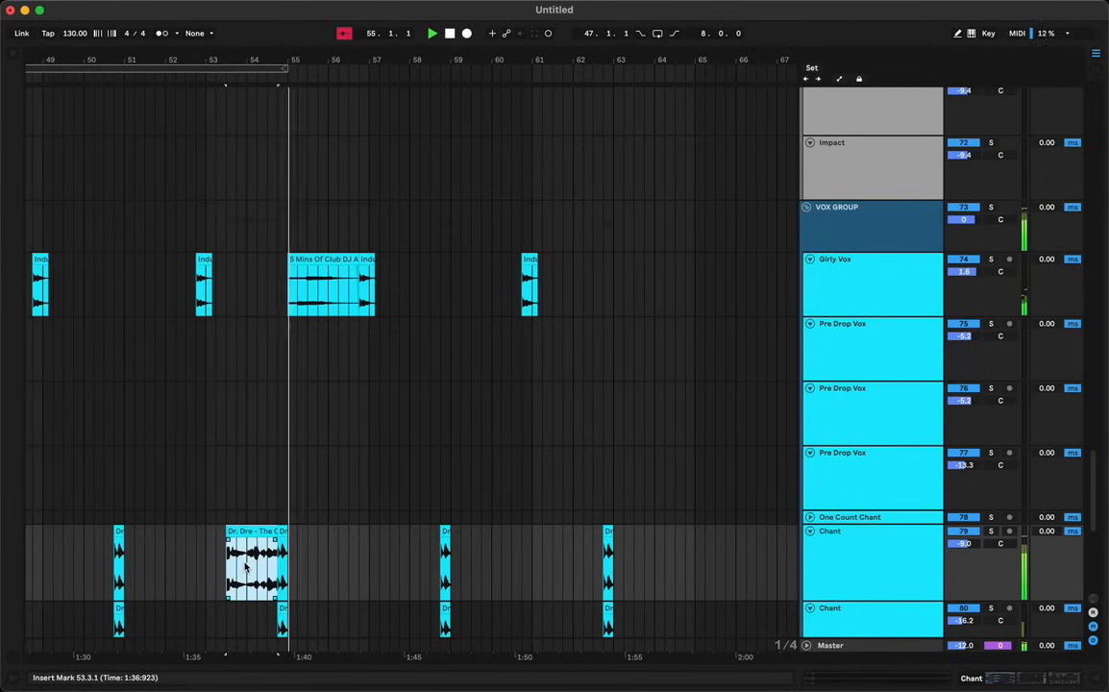
{"action": "left_click", "coordinate": [187, 562]}
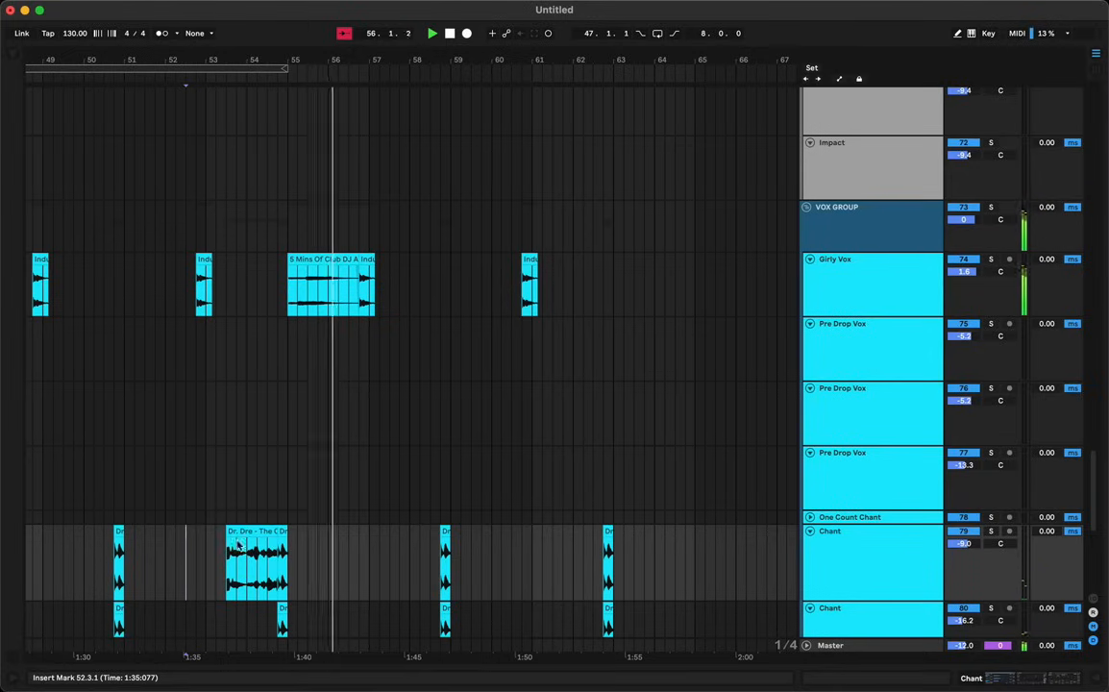
Try moving the pasted chant to 64.2.1, undo the move, and replay the chant from 52.4.1
{"action": "left_click_drag", "start_coordinate": [240, 535], "coordinate": [688, 543]}
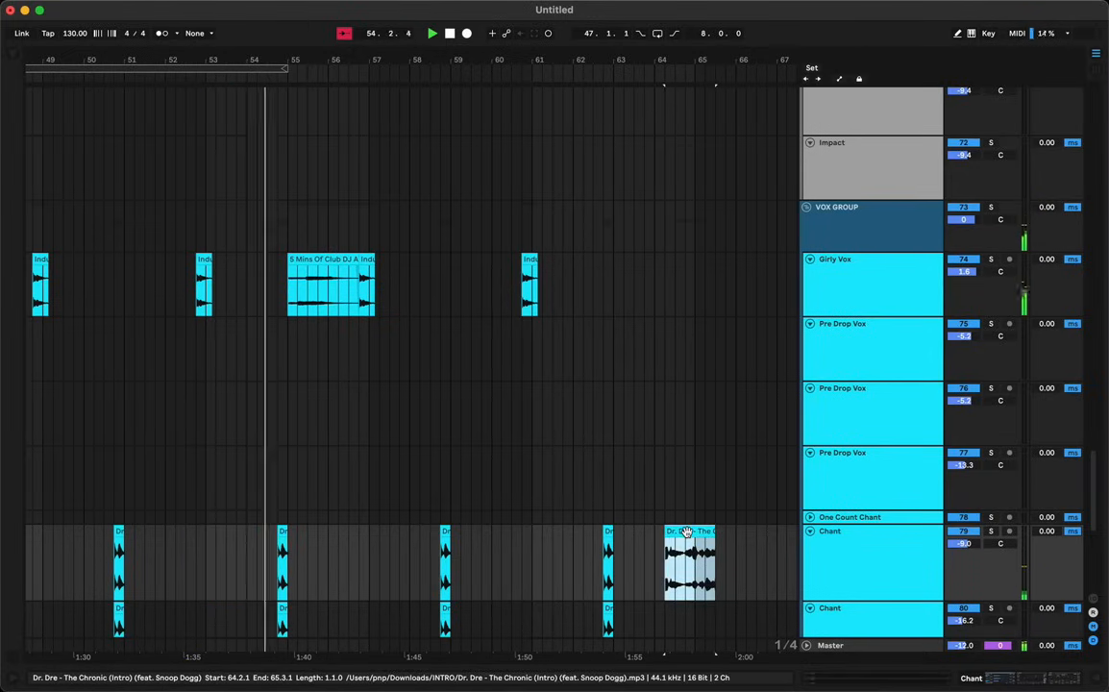
{"action": "key", "text": "super+z"}
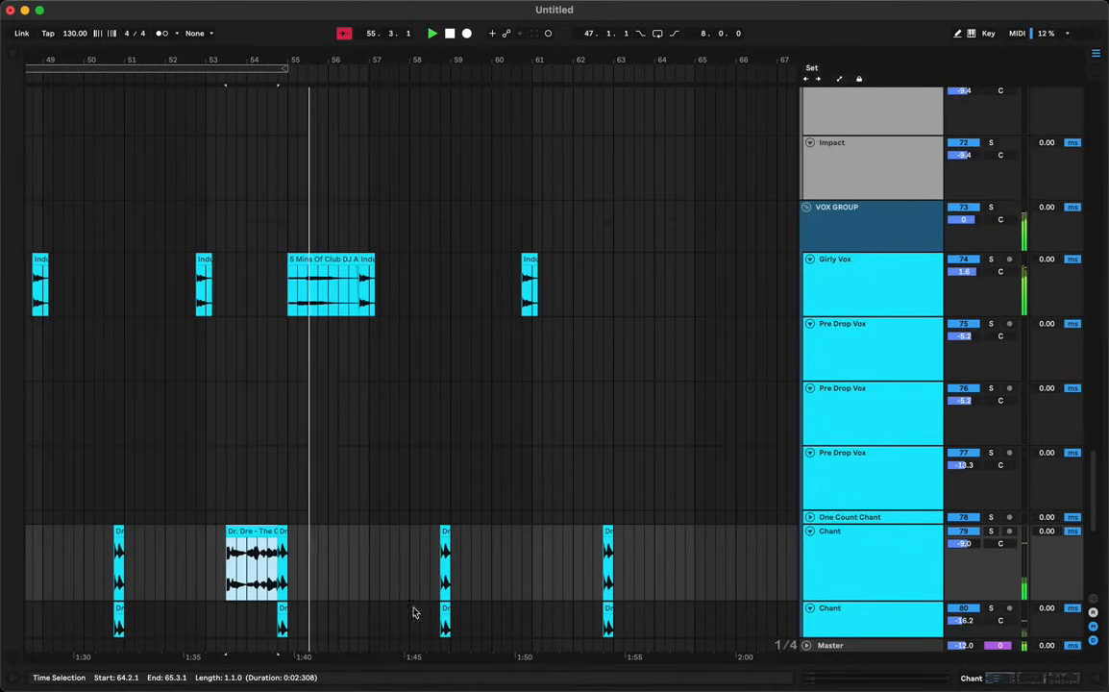
{"action": "left_click", "coordinate": [221, 553]}
{"action": "key", "text": "space"}
{"action": "key", "text": "space"}
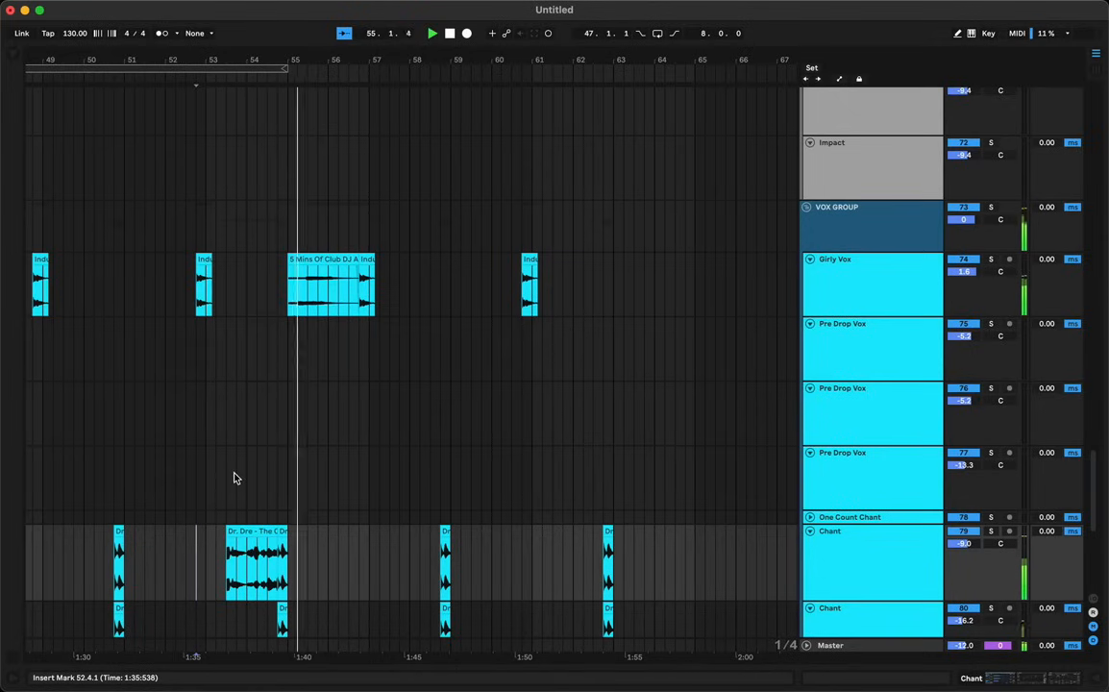
Look through the intro and drop clips on the vocal and boot tracks for a vocal to reuse
{"action": "left_click_drag", "start_coordinate": [311, 58], "coordinate": [311, 21]}
{"action": "scroll", "coordinate": [351, 330], "scroll_direction": "left", "scroll_amount": 3}
{"action": "scroll", "coordinate": [351, 329], "scroll_direction": "down", "scroll_amount": 2}
{"action": "scroll", "coordinate": [349, 329], "scroll_direction": "down", "scroll_amount": 5}
{"action": "scroll", "coordinate": [349, 330], "scroll_direction": "left", "scroll_amount": 10}
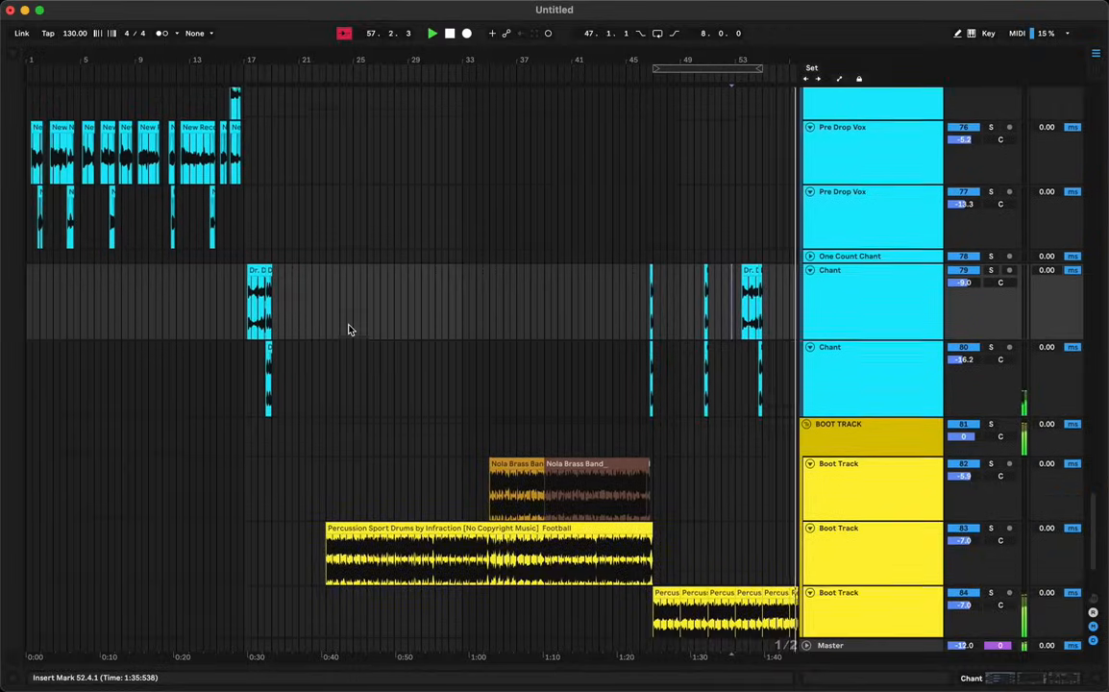
{"action": "scroll", "coordinate": [349, 330], "scroll_direction": "up", "scroll_amount": 5}
{"action": "scroll", "coordinate": [349, 329], "scroll_direction": "down", "scroll_amount": 1}
{"action": "scroll", "coordinate": [349, 330], "scroll_direction": "up", "scroll_amount": 4}
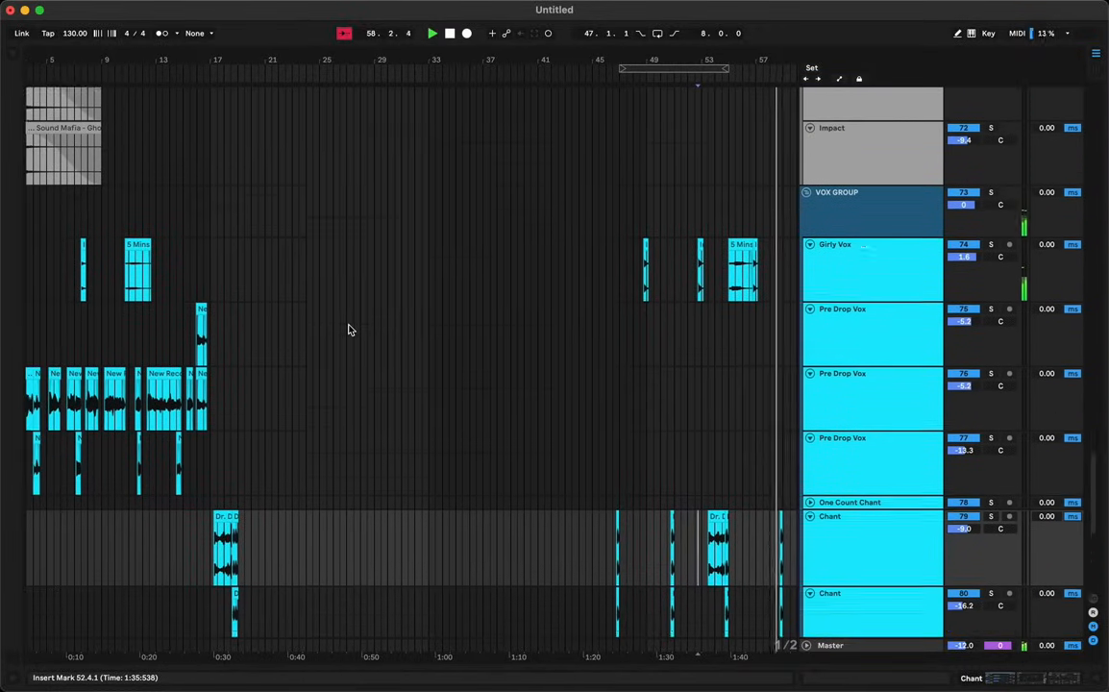
{"action": "scroll", "coordinate": [349, 330], "scroll_direction": "down", "scroll_amount": 1}
{"action": "scroll", "coordinate": [349, 330], "scroll_direction": "down", "scroll_amount": 4}
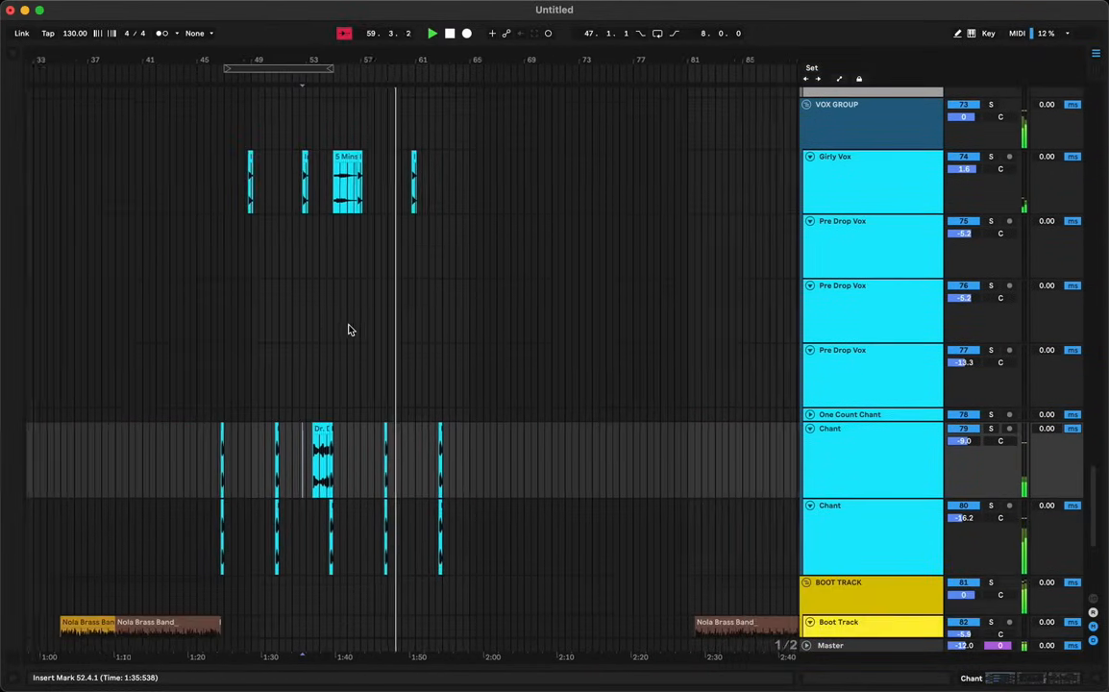
{"action": "scroll", "coordinate": [349, 330], "scroll_direction": "up", "scroll_amount": 1}
{"action": "scroll", "coordinate": [348, 329], "scroll_direction": "left", "scroll_amount": 10}
{"action": "scroll", "coordinate": [348, 329], "scroll_direction": "up", "scroll_amount": 1}
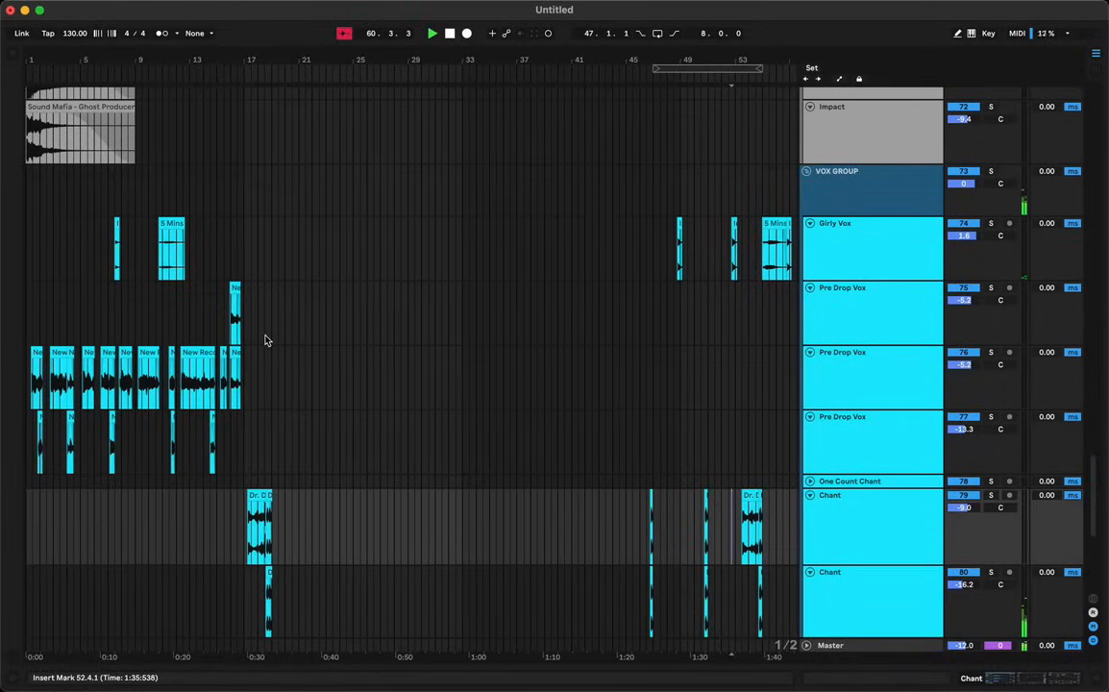
Copy the recording at about bar 16 on the first Pre Drop Vox track and paste it at 62.3.1
{"action": "left_click", "coordinate": [234, 288]}
{"action": "scroll", "coordinate": [431, 318], "scroll_direction": "right", "scroll_amount": 10}
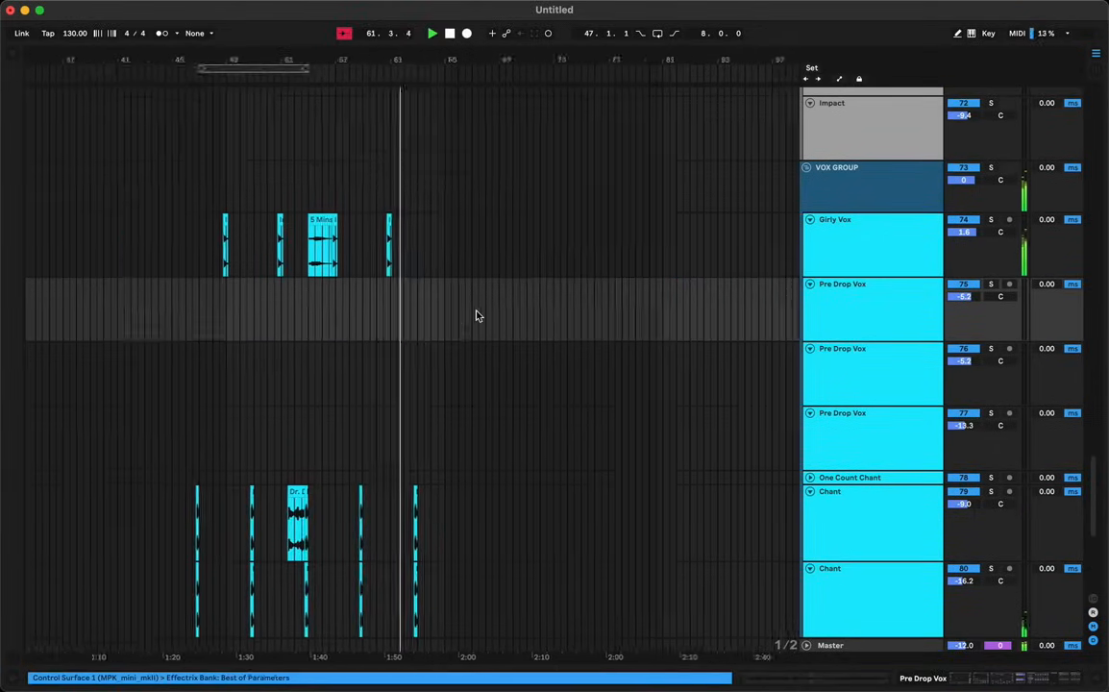
{"action": "left_click", "coordinate": [340, 318]}
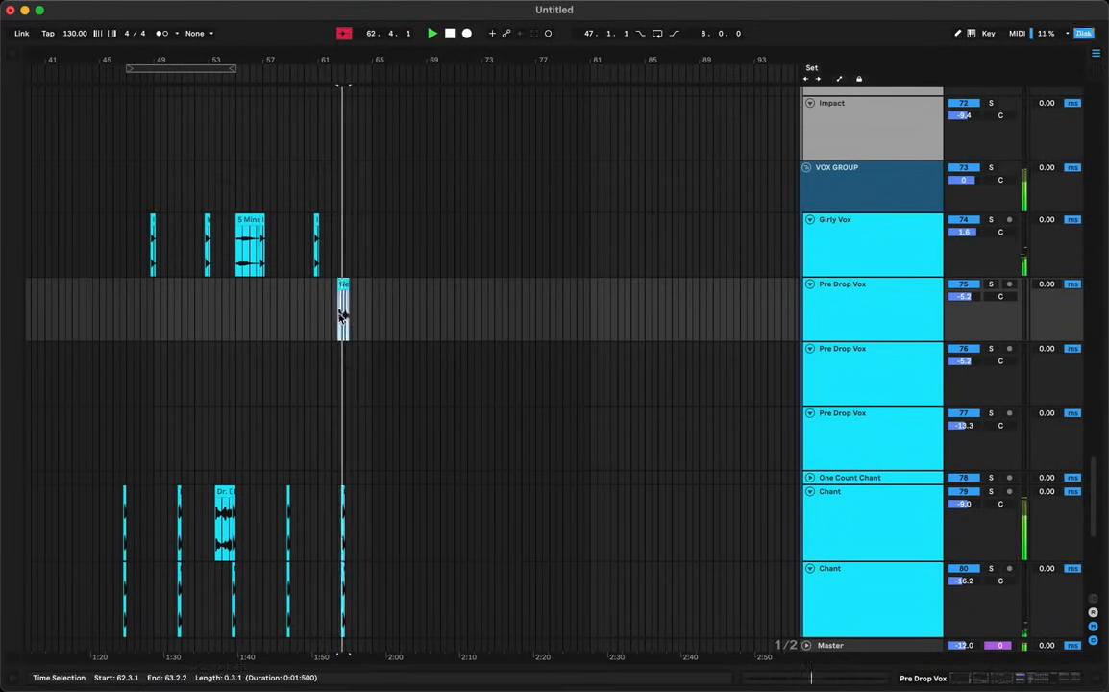
Audition the pasted pre-drop vocal and clear the clips from bar 62 to 64 on both Chant tracks
{"action": "left_click", "coordinate": [311, 330]}
{"action": "key", "text": "space"}
{"action": "key", "text": "space"}
{"action": "left_click_drag", "start_coordinate": [352, 577], "coordinate": [360, 583]}
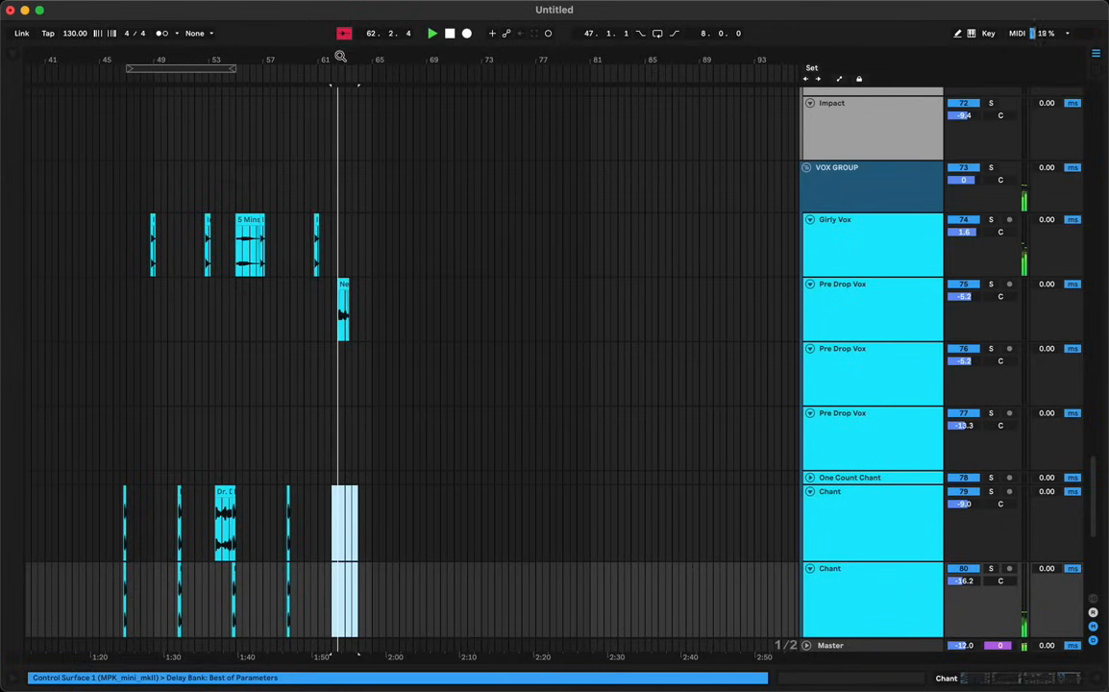
Move the pasted pre-drop vocal one beat earlier, to about 62.2.1, and audition it from bar 61
{"action": "left_click_drag", "start_coordinate": [340, 57], "coordinate": [317, 125]}
{"action": "left_click", "coordinate": [314, 317]}
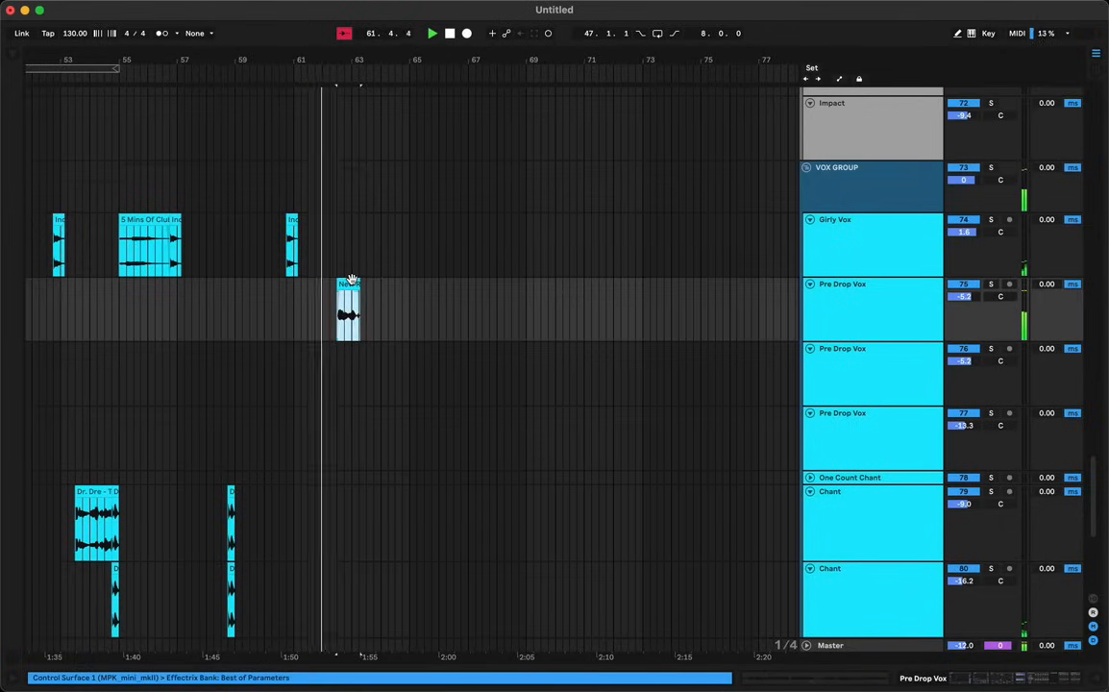
{"action": "left_click", "coordinate": [295, 329]}
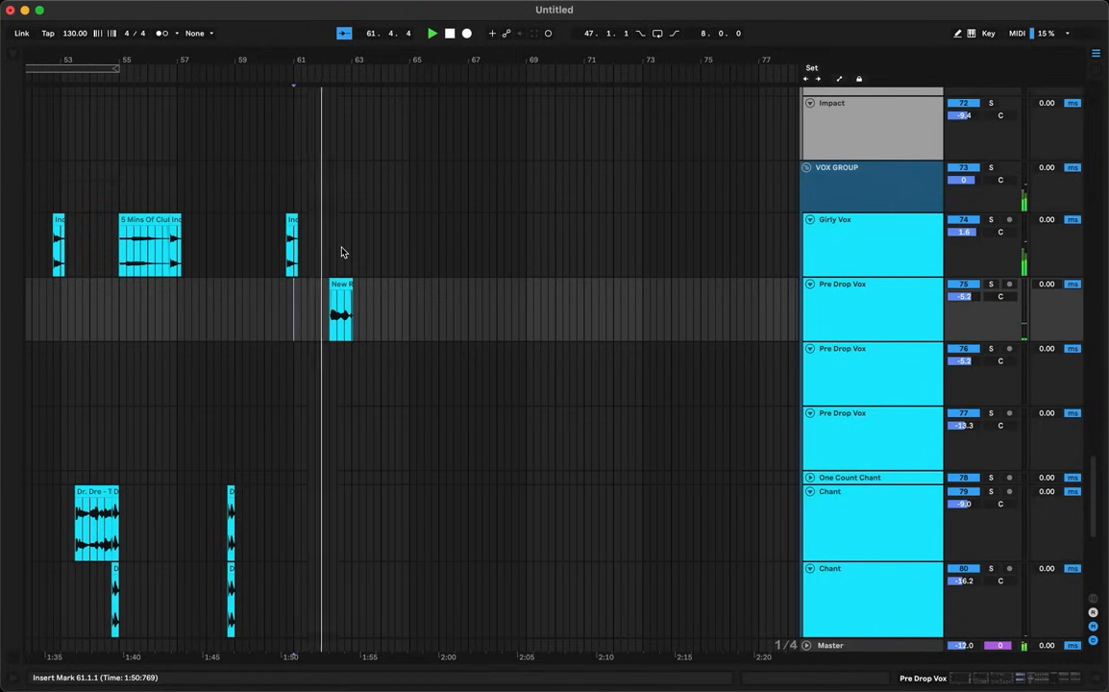
{"action": "left_click", "coordinate": [300, 293]}
{"action": "key", "text": "space"}
{"action": "key", "text": "space"}
{"action": "left_click_drag", "start_coordinate": [334, 57], "coordinate": [346, 178]}
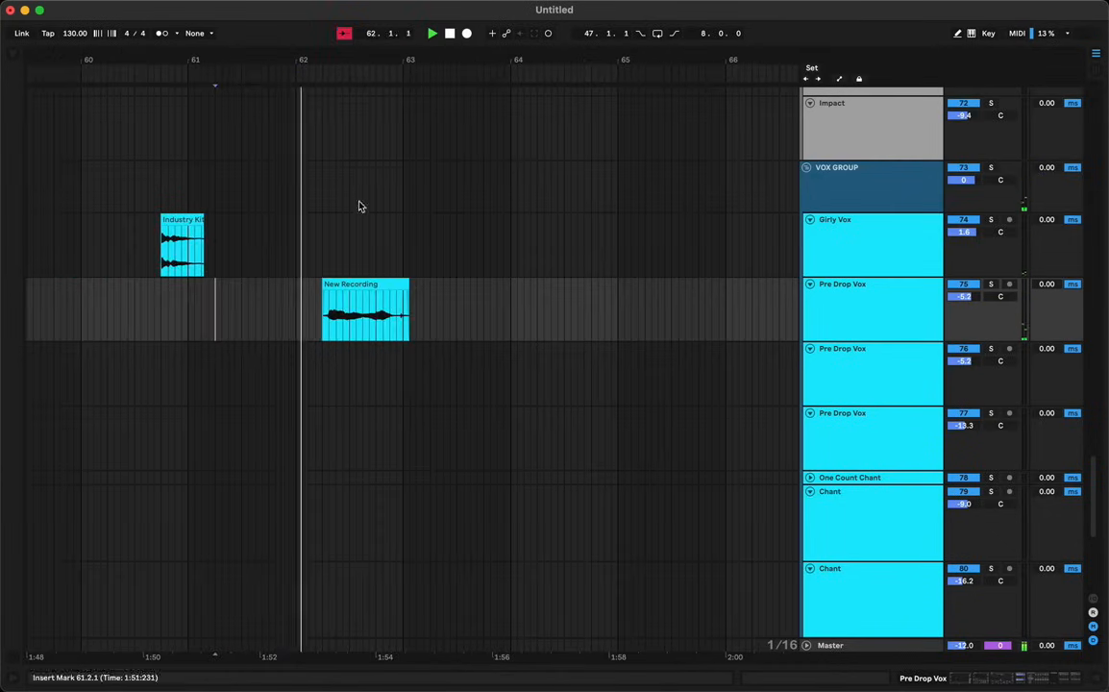
Add a warp marker where the vocal begins in the pasted pre-drop recording, set 1.1.1 at that point and audition the clip
{"action": "double_click", "coordinate": [336, 284]}
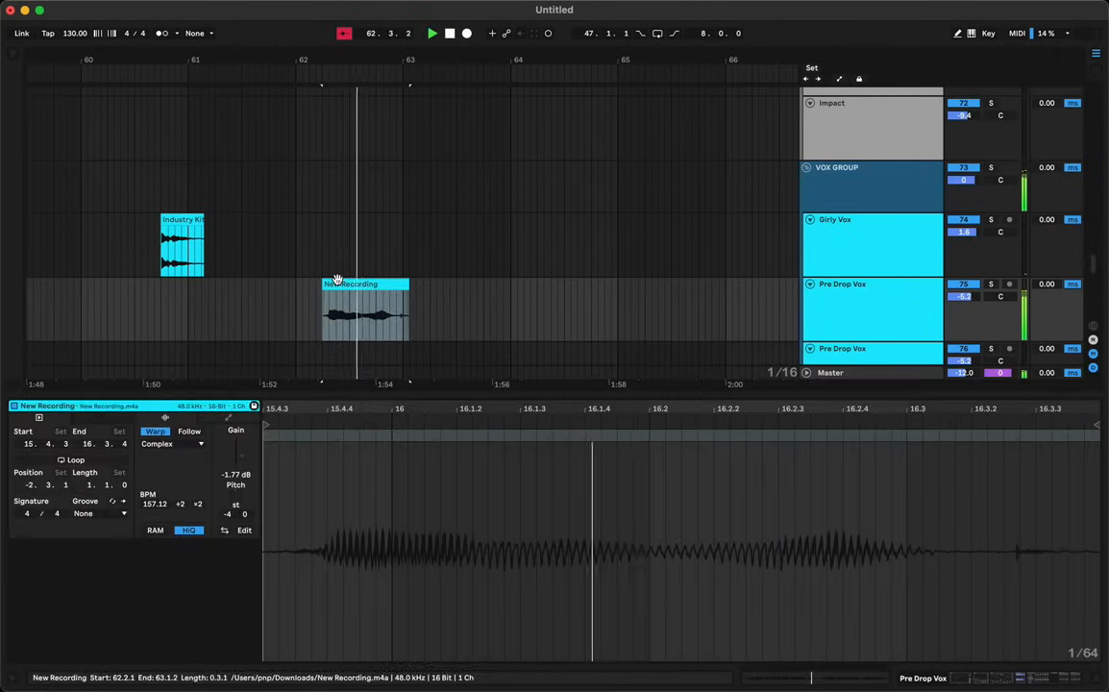
{"action": "left_click", "coordinate": [309, 435]}
{"action": "right_click", "coordinate": [310, 434]}
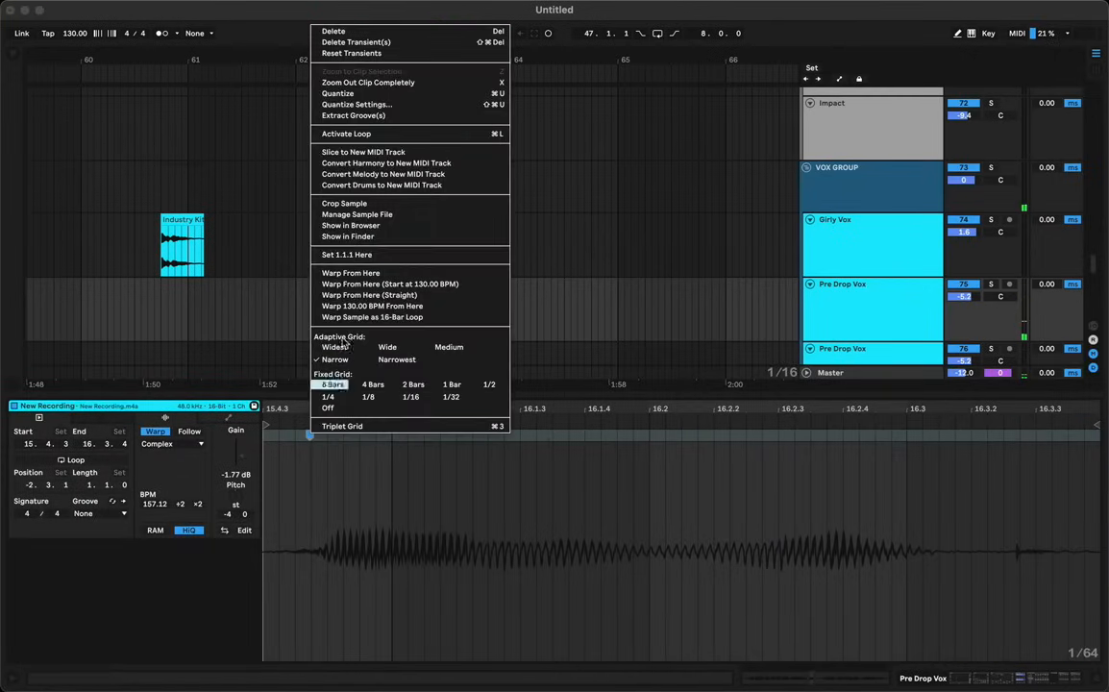
{"action": "left_click", "coordinate": [326, 235]}
{"action": "key", "text": "space"}
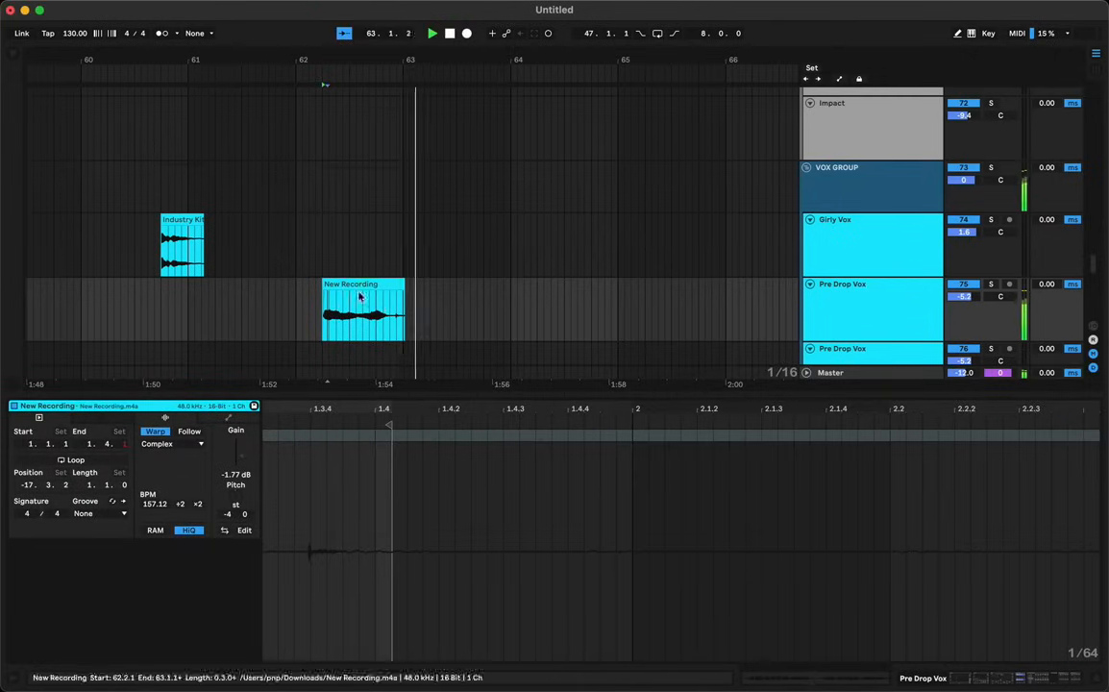
{"action": "key", "text": "space"}
{"action": "key", "text": "space"}
{"action": "scroll", "coordinate": [1065, 445], "scroll_direction": "right", "scroll_amount": 3}
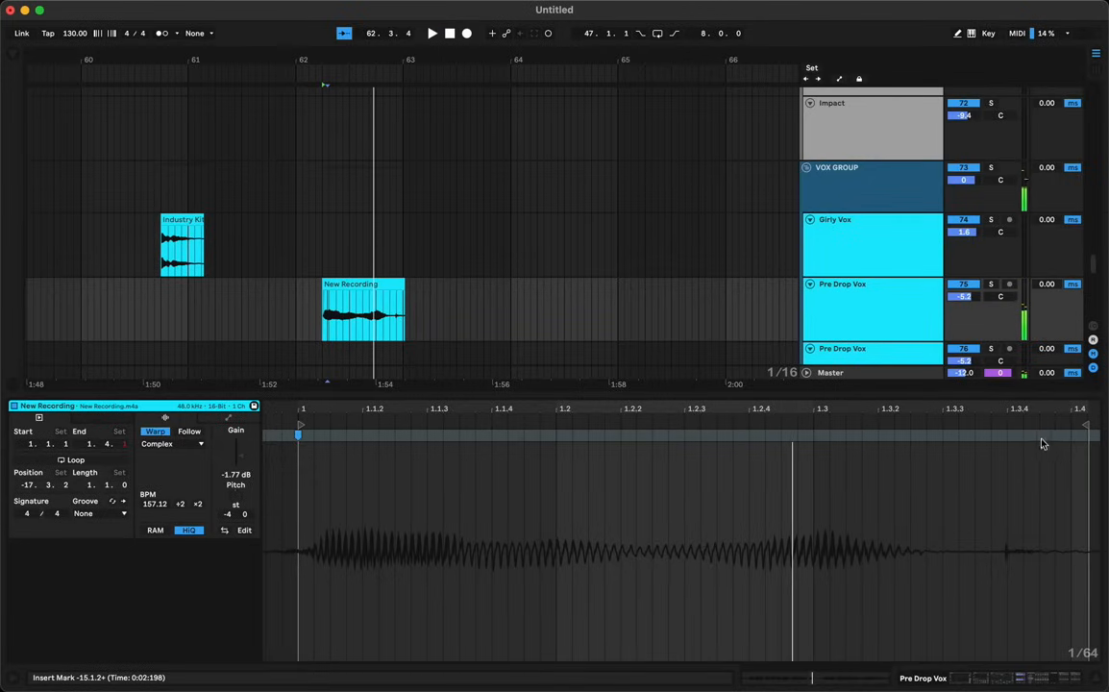
Add a second warp marker past the vocal's end, move it to about 1.3.3 and audition the vocal from bar 62
{"action": "left_click", "coordinate": [906, 475]}
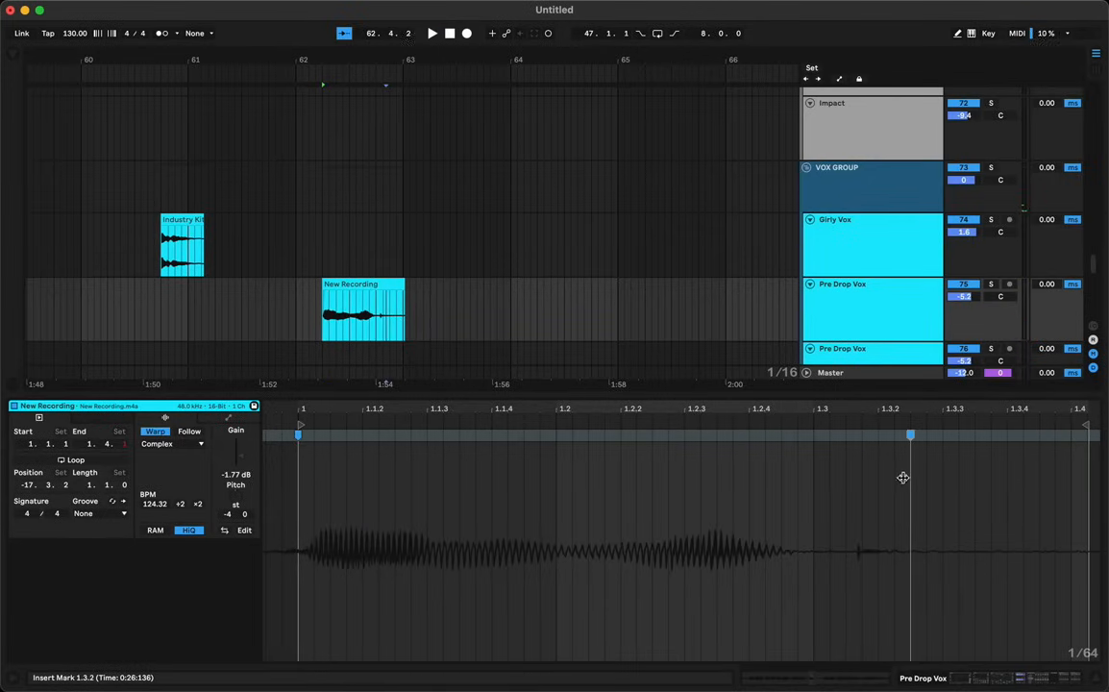
{"action": "key", "text": "space"}
{"action": "left_click_drag", "start_coordinate": [903, 478], "coordinate": [972, 462]}
{"action": "key", "text": "space"}
{"action": "key", "text": "space"}
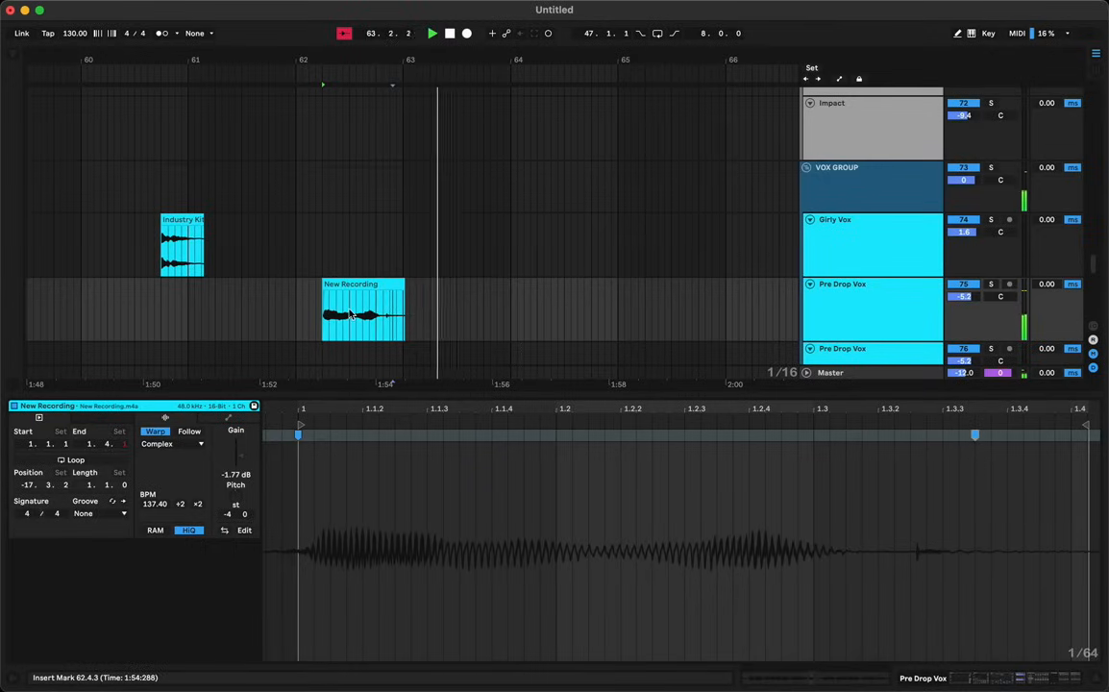
{"action": "left_click", "coordinate": [297, 302]}
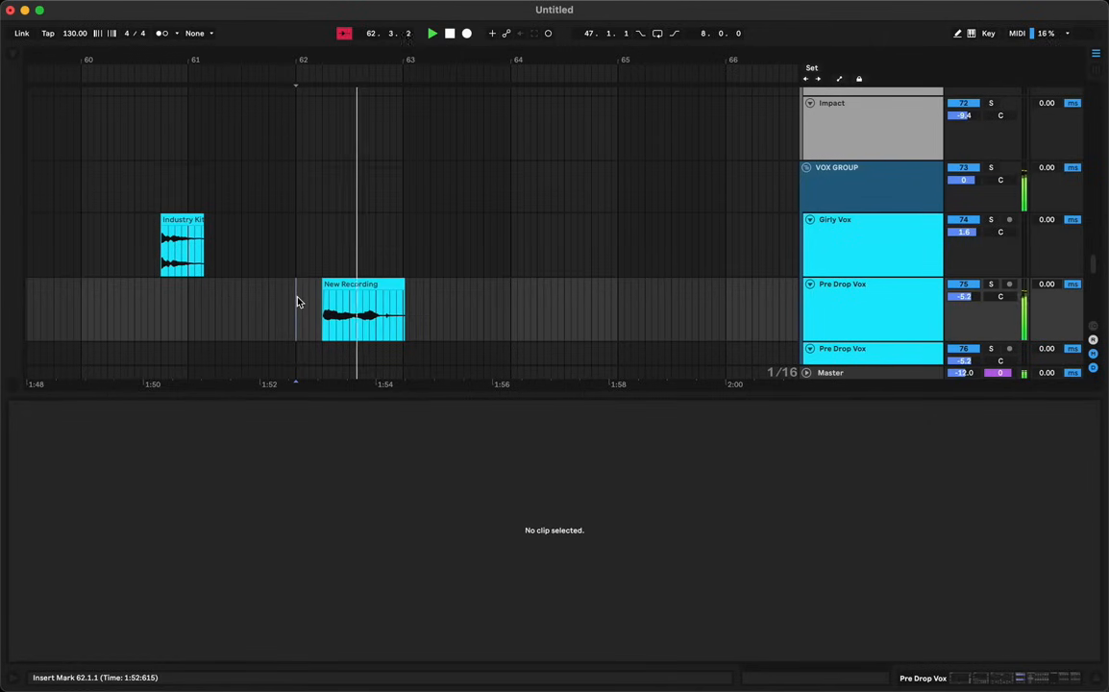
Nudge the pre-drop vocal's end warp marker slightly later and audition the result again around bar 62
{"action": "left_click", "coordinate": [379, 294]}
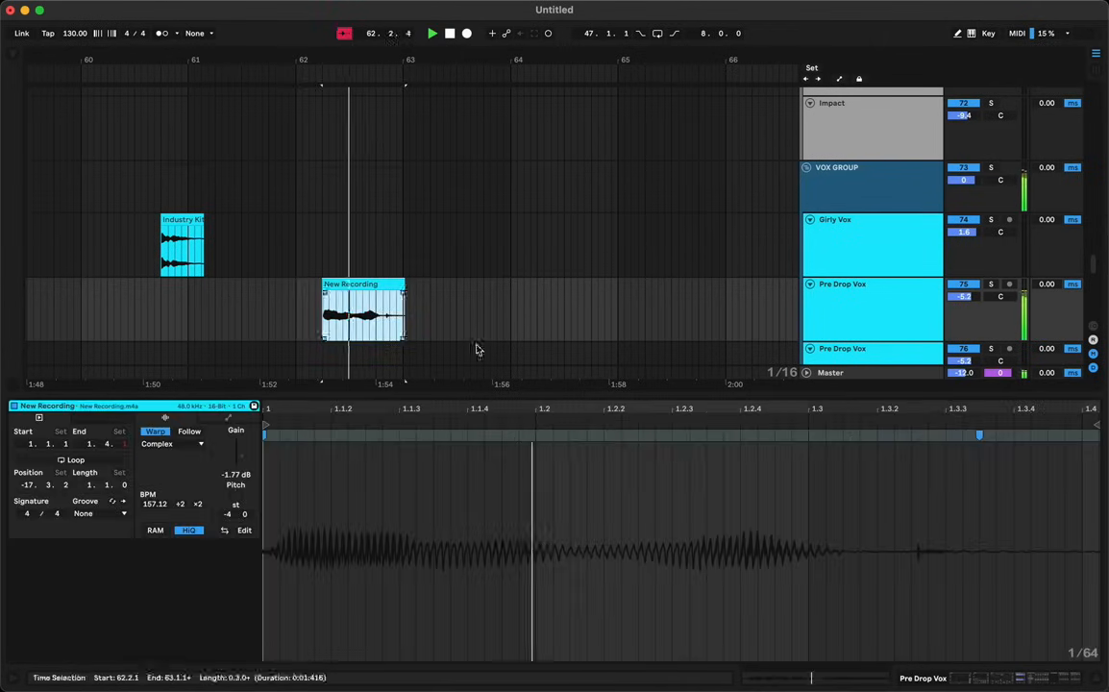
{"action": "key", "text": "space"}
{"action": "mouse_move", "coordinate": [980, 434]}
{"action": "left_mouse_down"}
{"action": "mouse_move", "coordinate": [1031, 433]}
{"action": "mouse_move", "coordinate": [991, 436]}
{"action": "left_mouse_up"}
{"action": "key", "text": "space"}
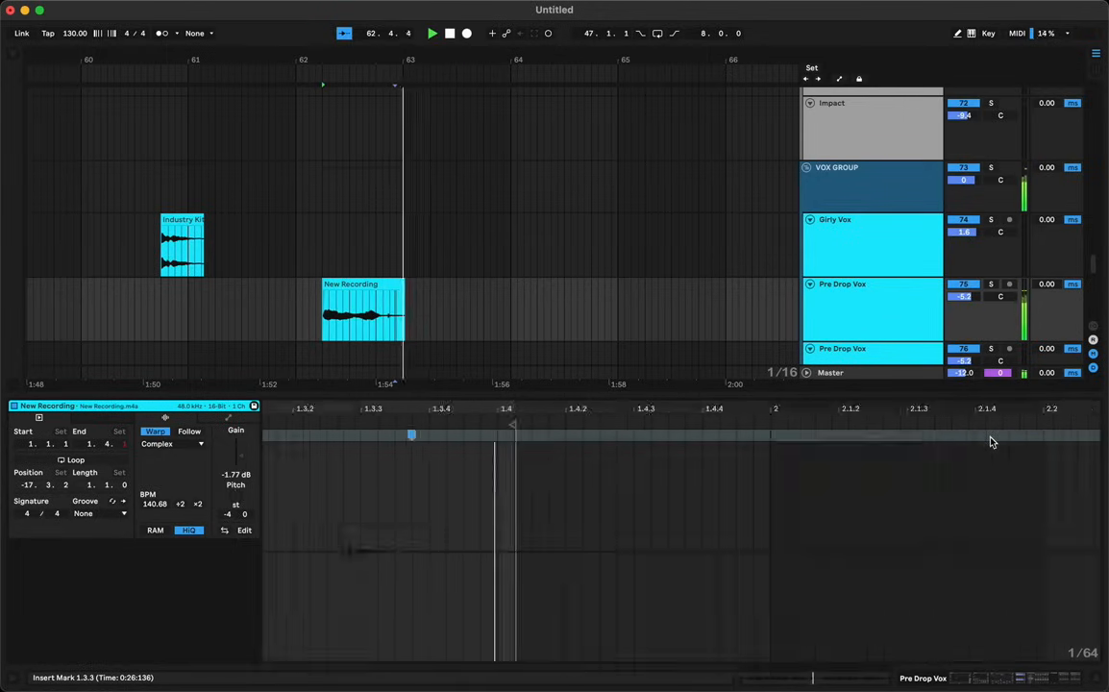
{"action": "left_click", "coordinate": [296, 330]}
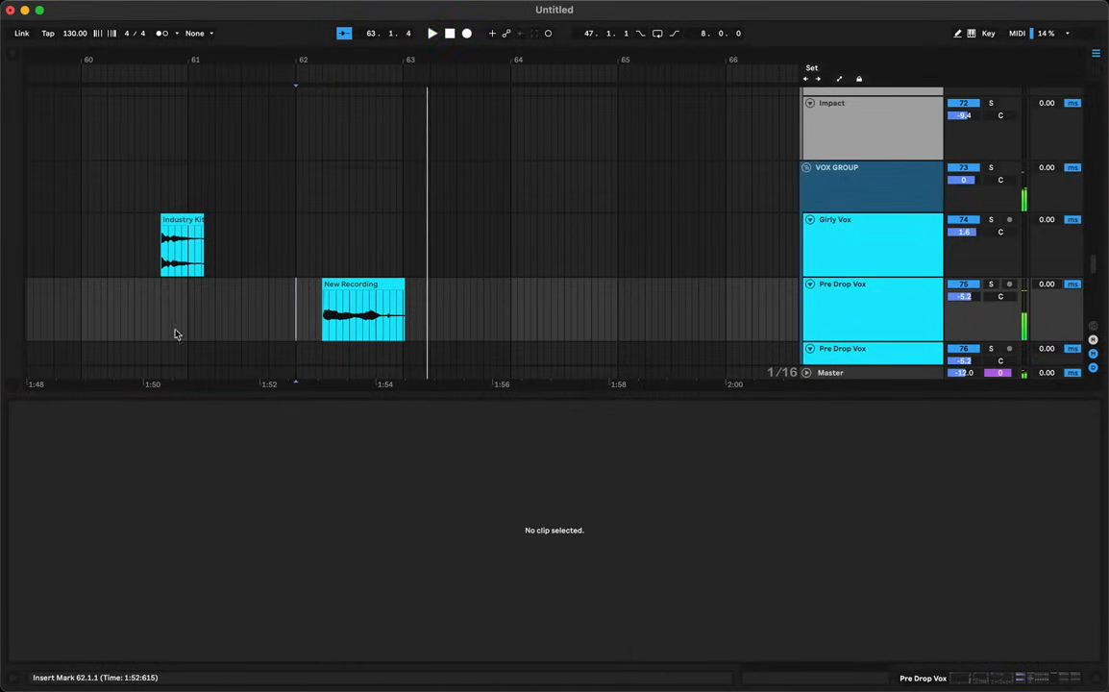
{"action": "left_click", "coordinate": [335, 261]}
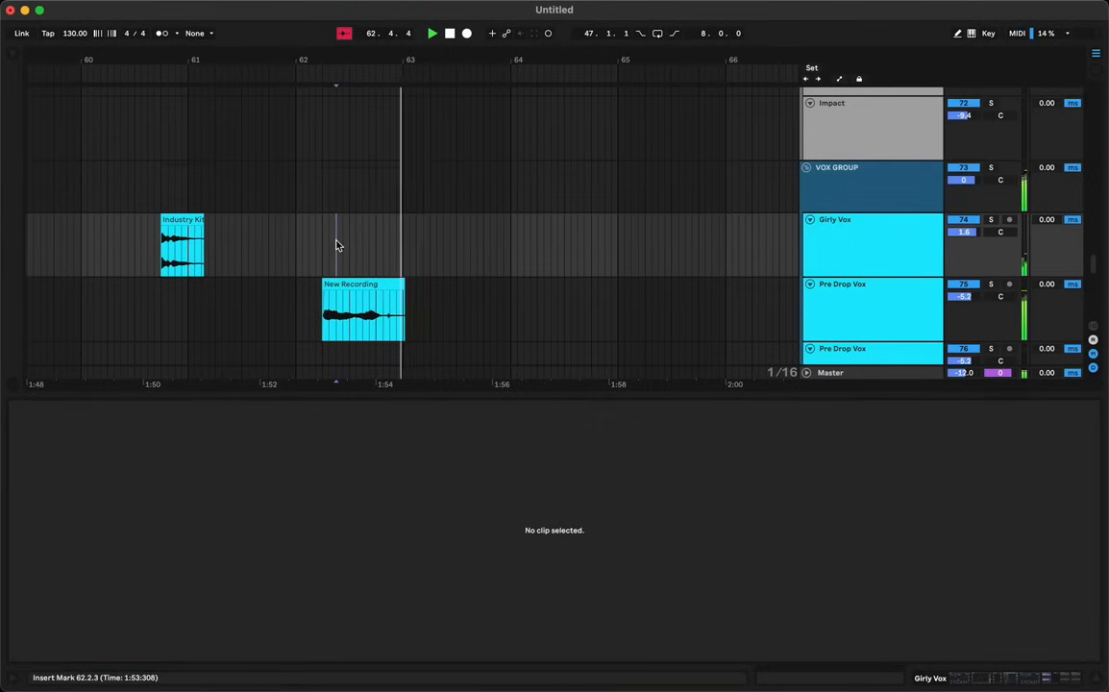
{"action": "left_click", "coordinate": [221, 289]}
Select bars 47 to 62.3.1 across all tracks, play the drop from bar 47 and review the arrangement down to the boot tracks
{"action": "left_click_drag", "start_coordinate": [403, 60], "coordinate": [402, 59]}
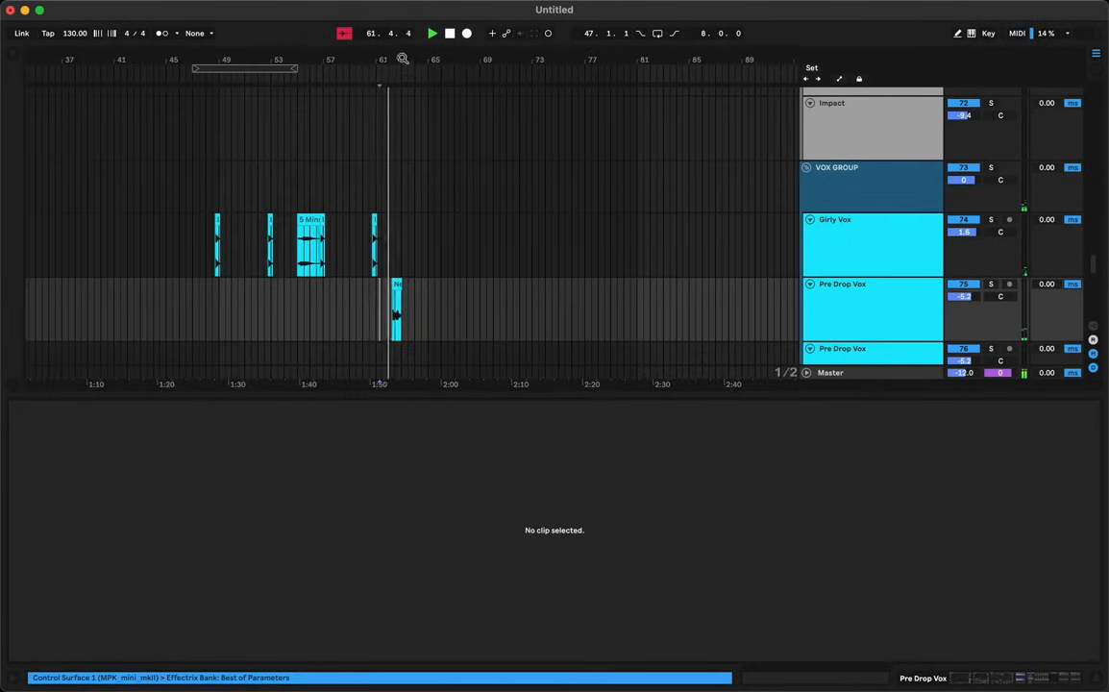
{"action": "key", "text": "alt+super+l"}
{"action": "scroll", "coordinate": [426, 394], "scroll_direction": "up", "scroll_amount": 20}
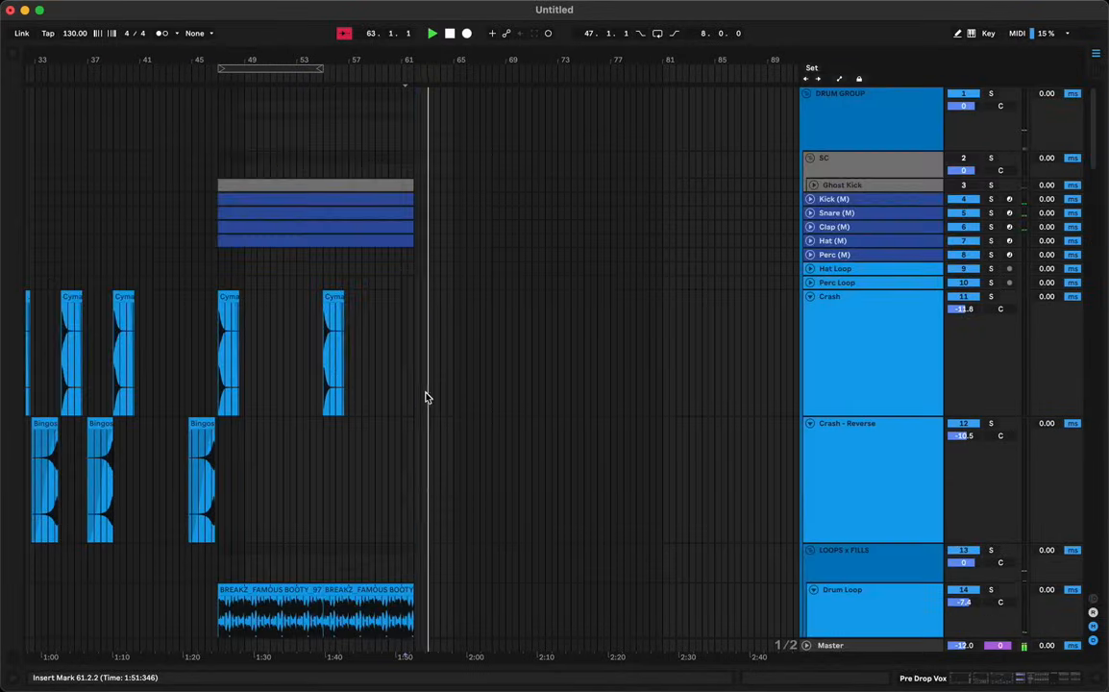
{"action": "key", "text": "space"}
{"action": "left_click_drag", "start_coordinate": [217, 157], "coordinate": [419, 690]}
{"action": "key", "text": "space"}
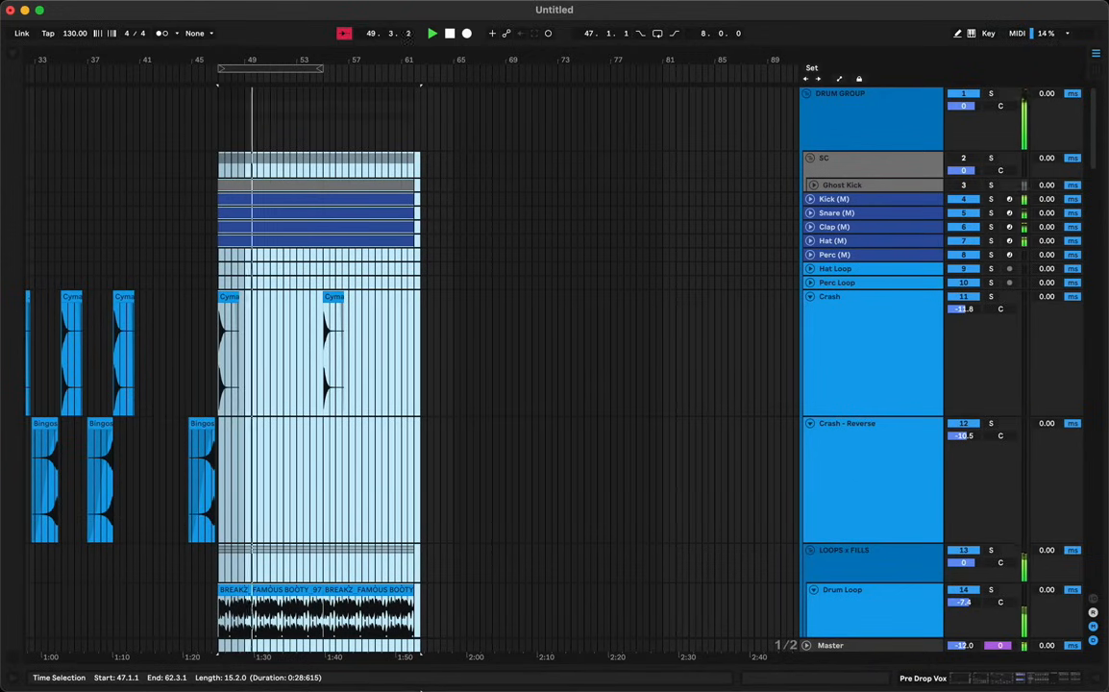
{"action": "scroll", "coordinate": [487, 432], "scroll_direction": "down", "scroll_amount": 20}
{"action": "scroll", "coordinate": [487, 433], "scroll_direction": "up", "scroll_amount": 3}
{"action": "scroll", "coordinate": [488, 433], "scroll_direction": "right", "scroll_amount": 1}
{"action": "scroll", "coordinate": [487, 433], "scroll_direction": "down", "scroll_amount": 3}
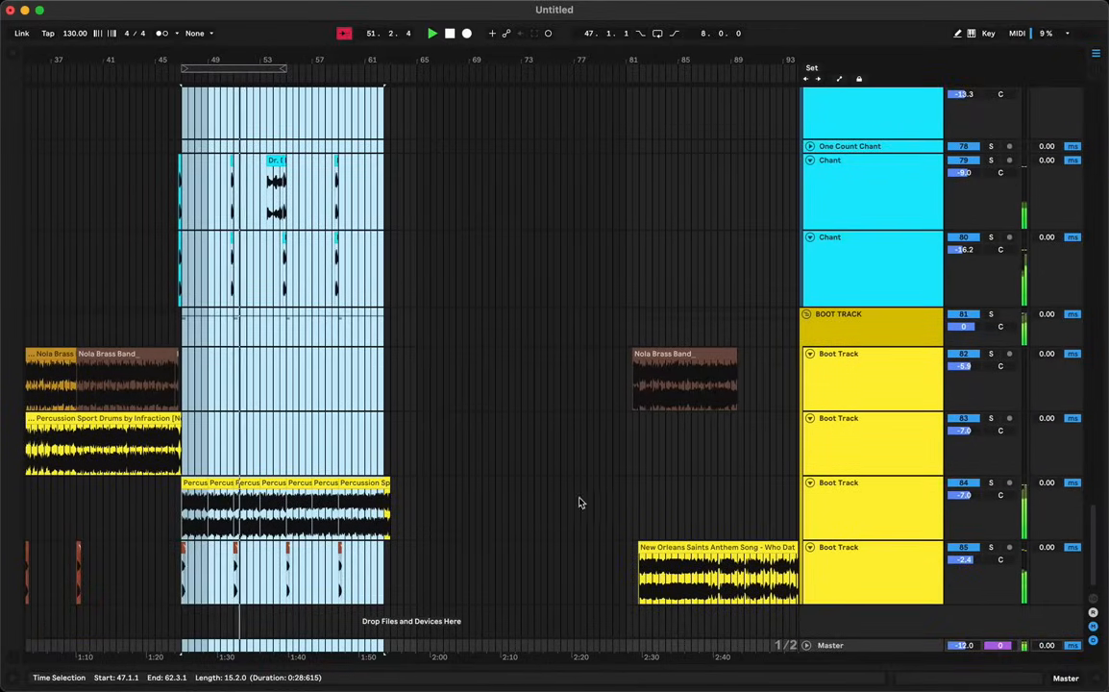
Delete the New Orleans Saints Anthem Song clip at about bar 81 on the last Boot Track, then undo the deletion
{"action": "left_click", "coordinate": [673, 550]}
{"action": "key", "text": "Delete"}
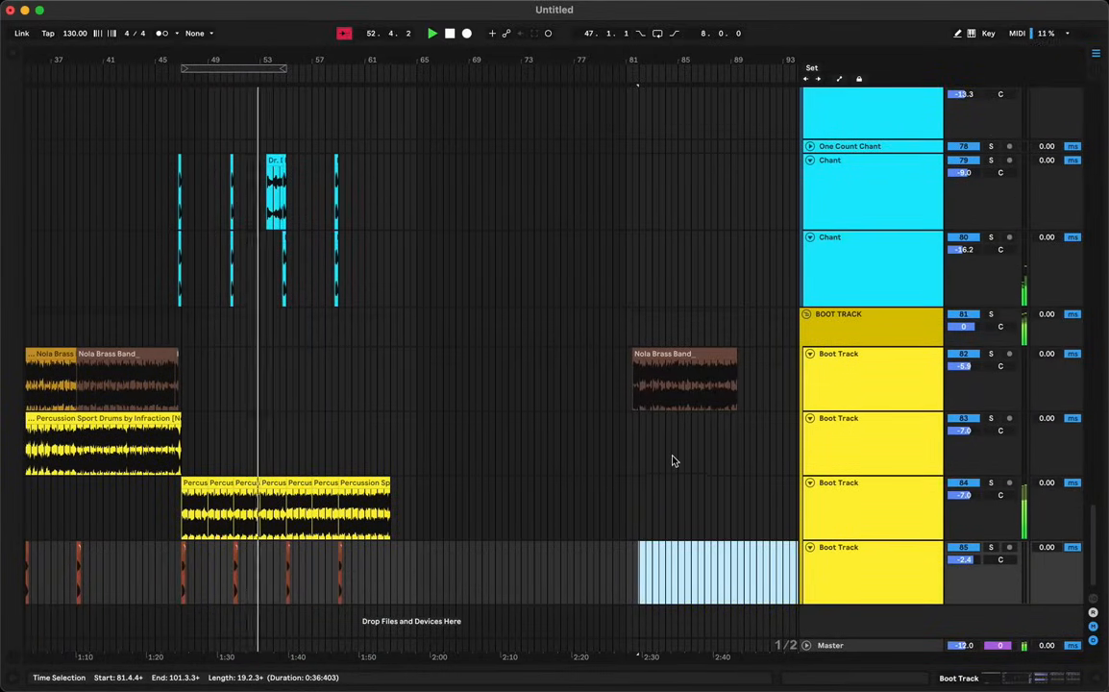
{"action": "key", "text": "super+z"}
Delete the leftover Nola Brass Band clip at 81.3.1 on the first Boot Track
{"action": "mouse_move", "coordinate": [602, 56]}
{"action": "left_mouse_down"}
{"action": "mouse_move", "coordinate": [601, 40]}
{"action": "mouse_move", "coordinate": [600, 54]}
{"action": "left_mouse_up"}
{"action": "left_click", "coordinate": [652, 352]}
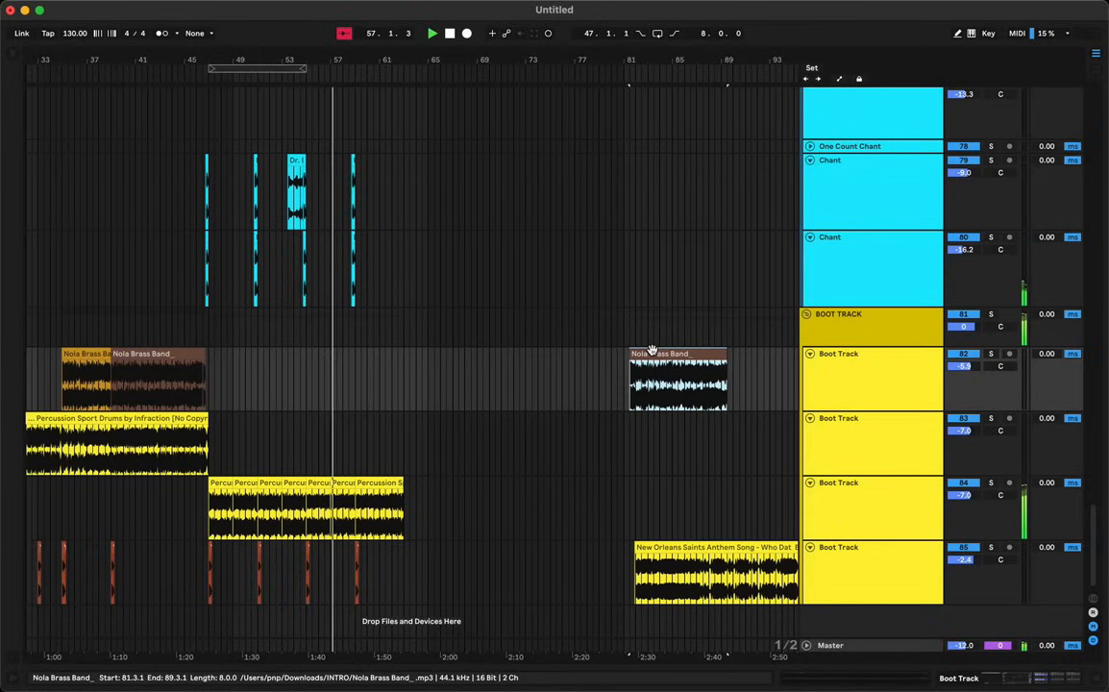
{"action": "key", "text": "Delete"}
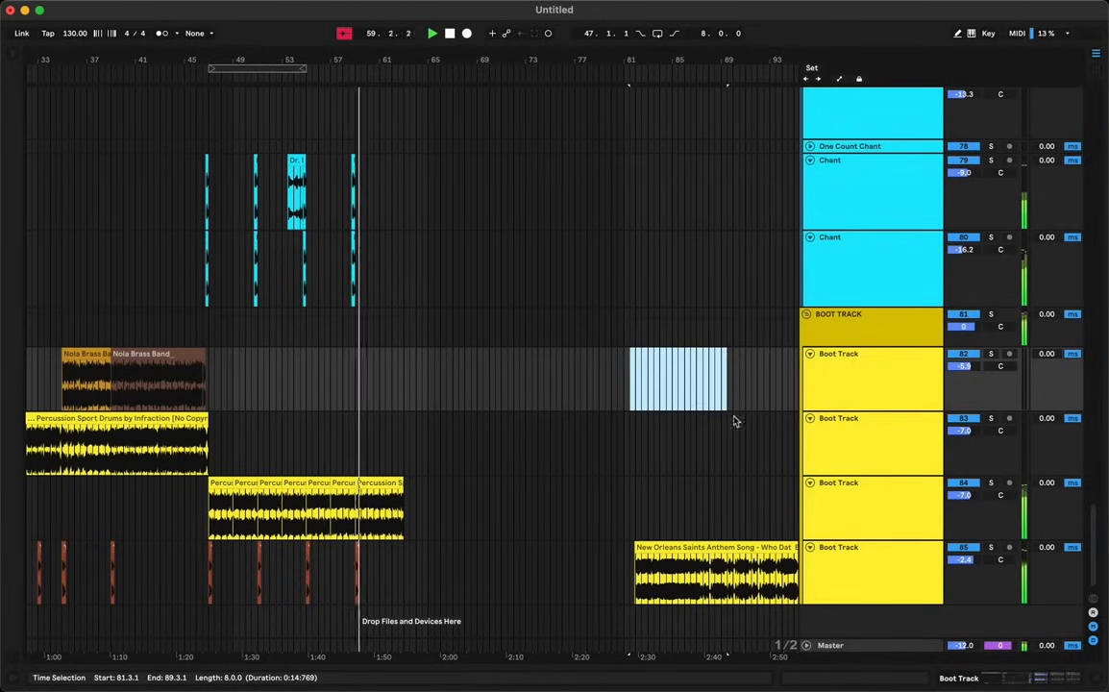
Try one bar of the New Orleans Saints Anthem Song from bar 82 at bar 59 on the third Boot Track, then undo the paste
{"action": "left_click", "coordinate": [651, 550]}
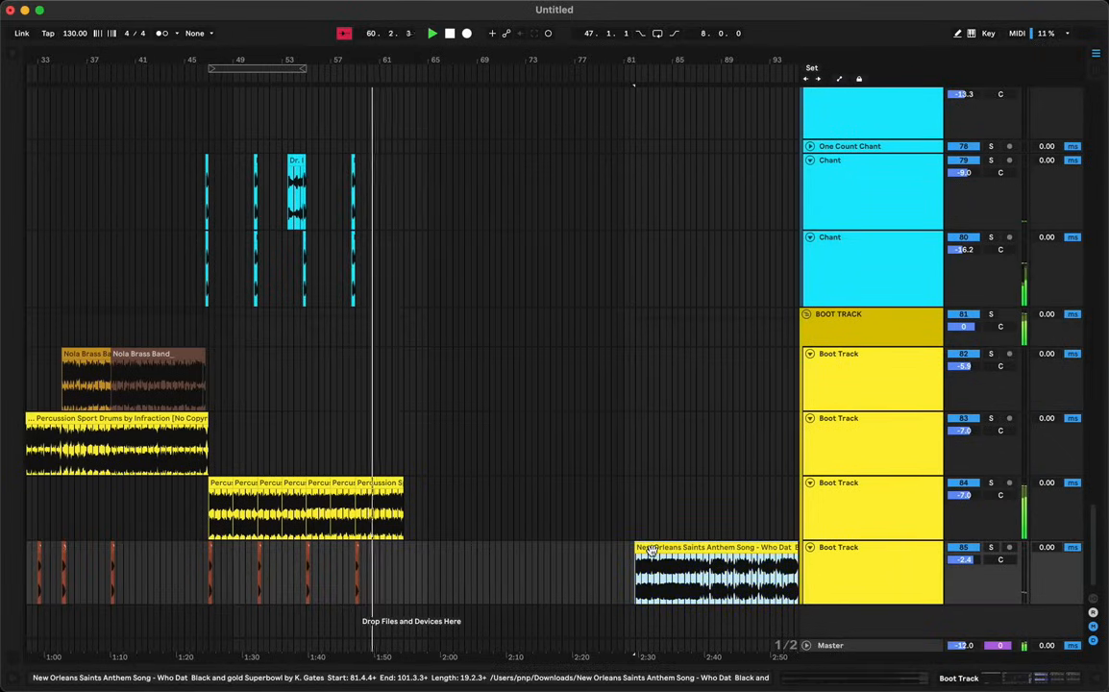
{"action": "key", "text": "z"}
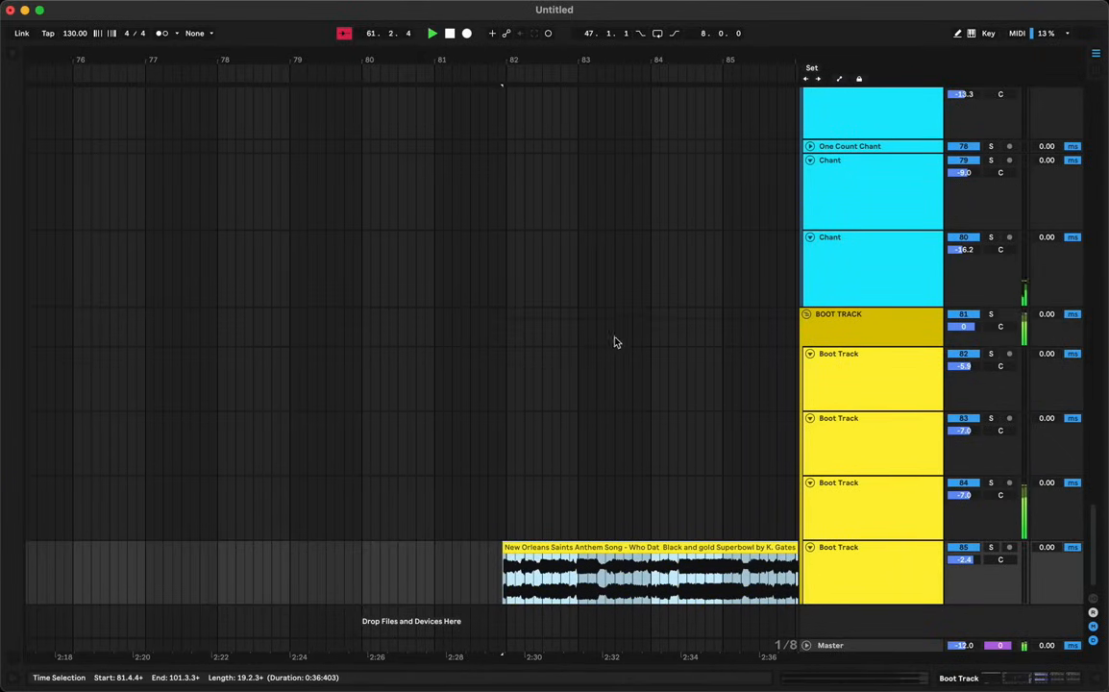
{"action": "left_click_drag", "start_coordinate": [516, 549], "coordinate": [522, 556]}
{"action": "left_click", "coordinate": [507, 578]}
{"action": "scroll", "coordinate": [578, 575], "scroll_direction": "left", "scroll_amount": 15}
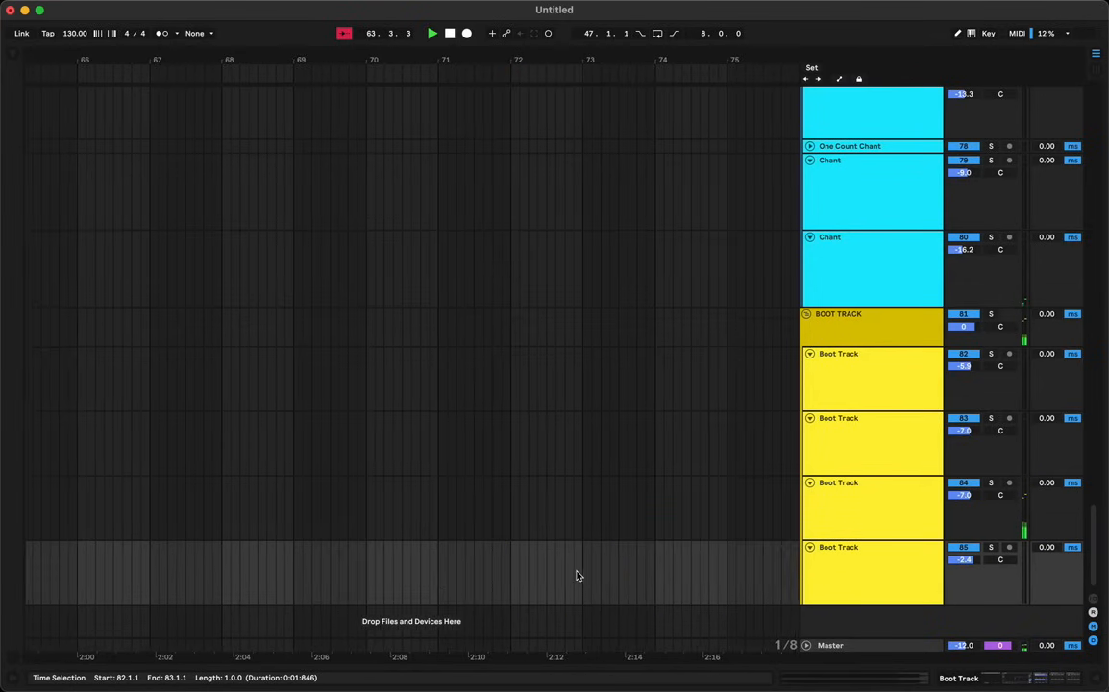
{"action": "key", "text": "space"}
{"action": "left_click", "coordinate": [408, 494]}
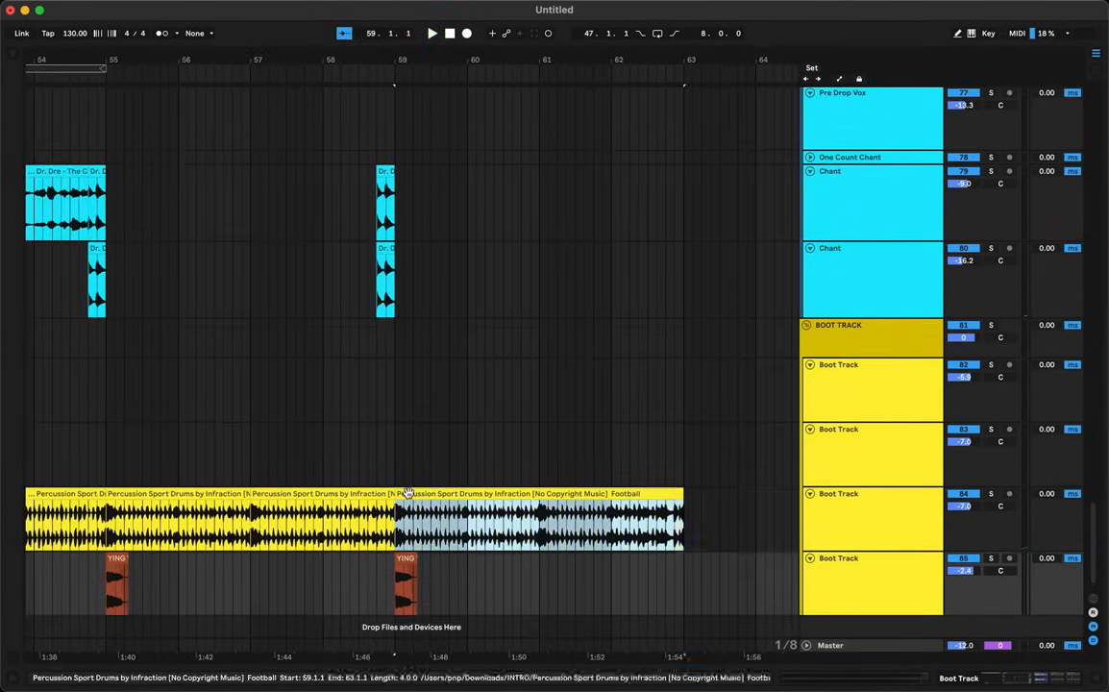
{"action": "key", "text": "super+v"}
{"action": "key", "text": "space"}
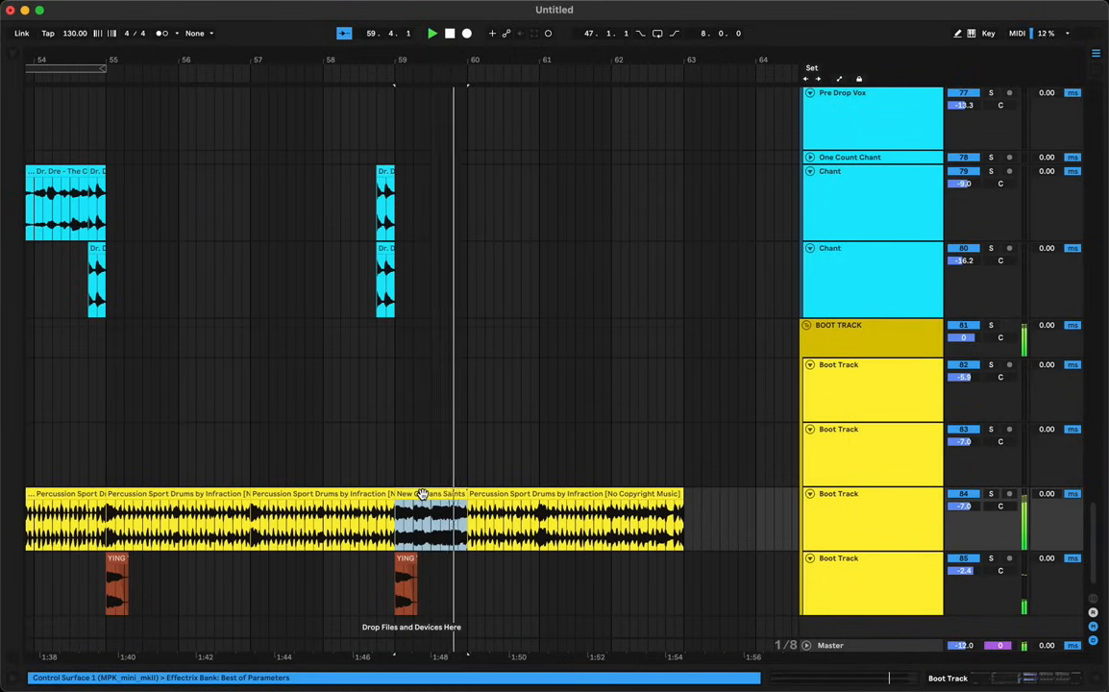
{"action": "key", "text": "super+z"}
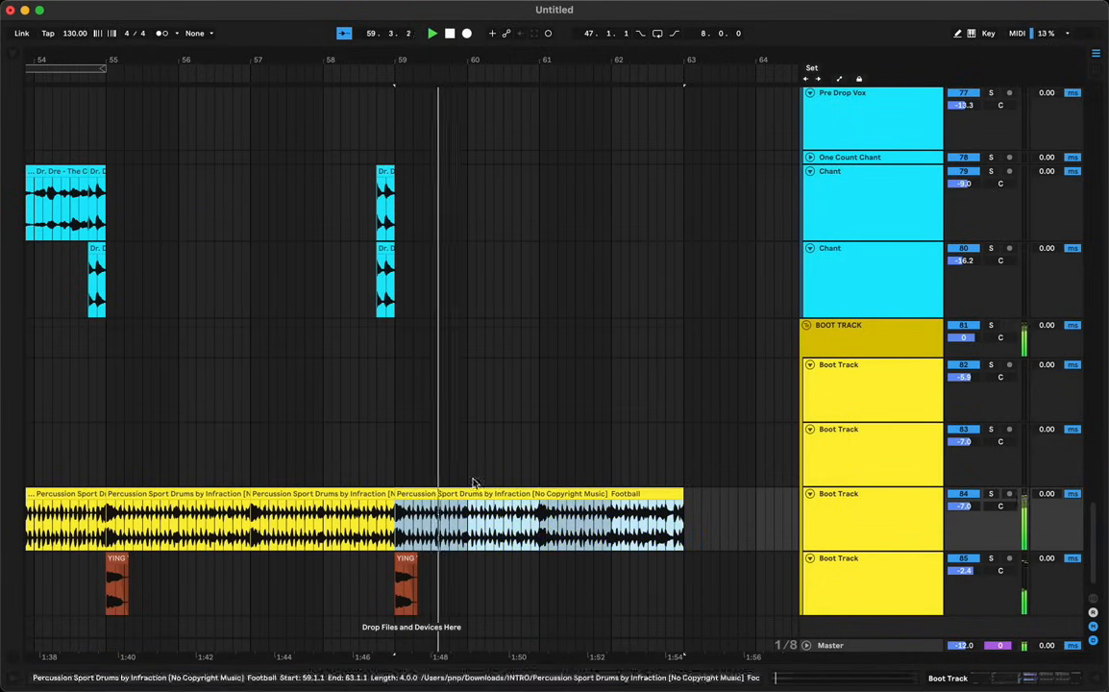
Remove the unused New Orleans Saints Anthem Song clip spanning about bars 81 to 101 on the last Boot Track
{"action": "left_click_drag", "start_coordinate": [416, 59], "coordinate": [416, 12]}
{"action": "scroll", "coordinate": [530, 585], "scroll_direction": "right", "scroll_amount": 10}
{"action": "left_click", "coordinate": [553, 550]}
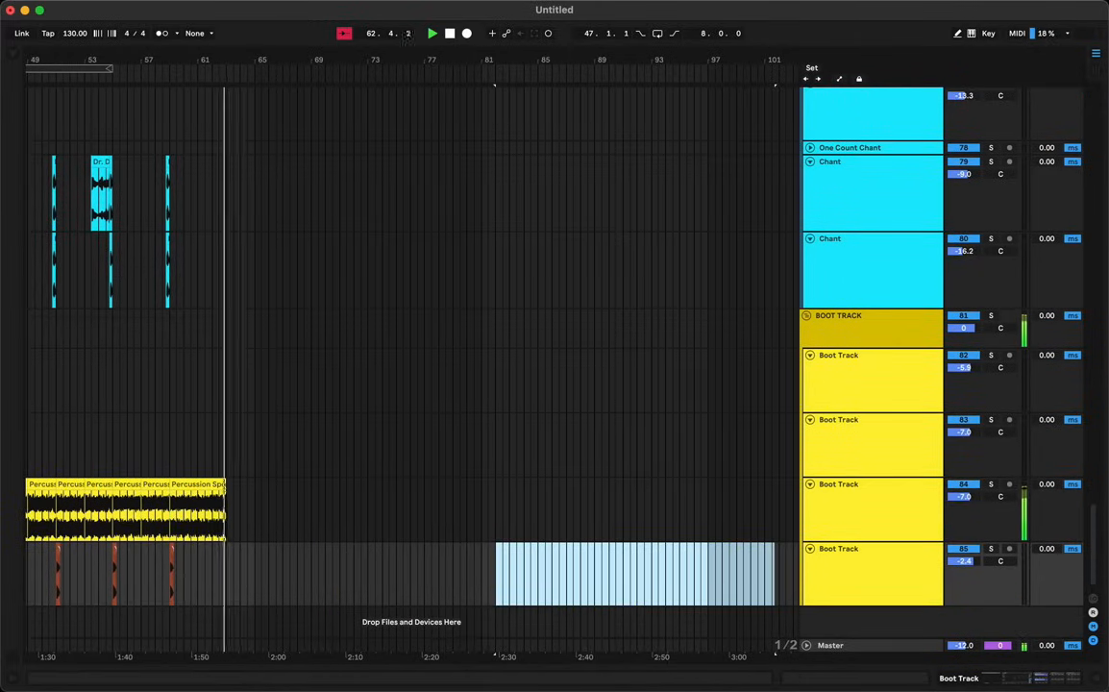
Audition the Sport Percussion clip at bar 107 on the second Boot Track and copy its section from bar 107 to 114
{"action": "left_click_drag", "start_coordinate": [409, 59], "coordinate": [408, 19]}
{"action": "key", "text": "space"}
{"action": "left_click_drag", "start_coordinate": [521, 497], "coordinate": [498, 495]}
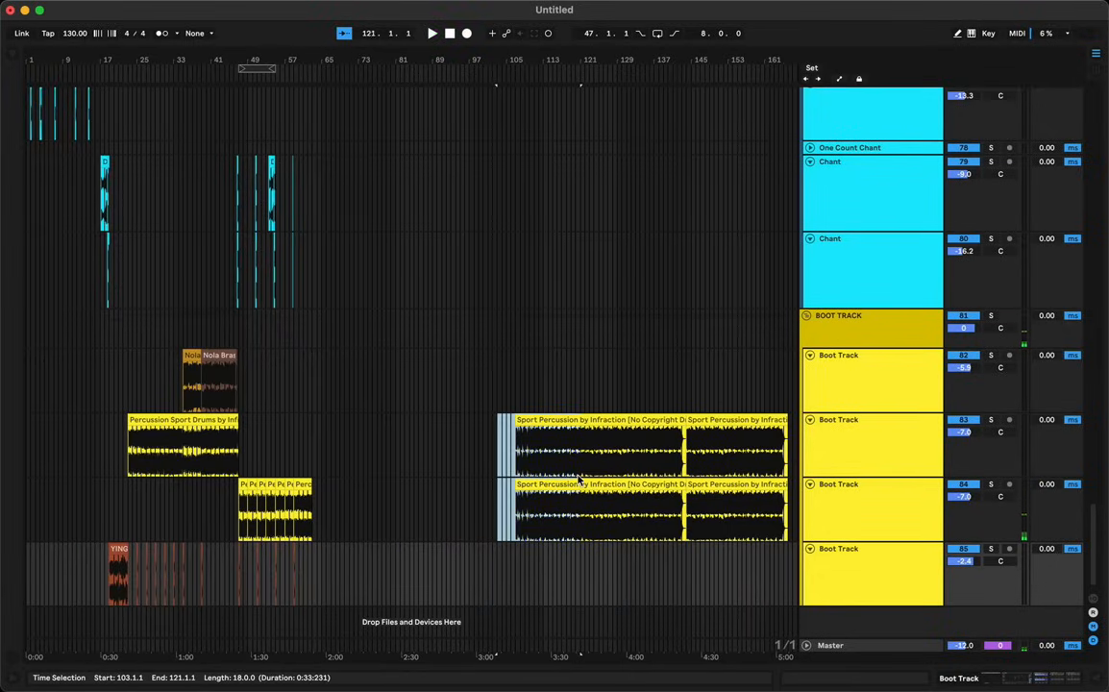
{"action": "left_click_drag", "start_coordinate": [578, 480], "coordinate": [576, 474]}
{"action": "left_click", "coordinate": [543, 420]}
{"action": "key", "text": "space"}
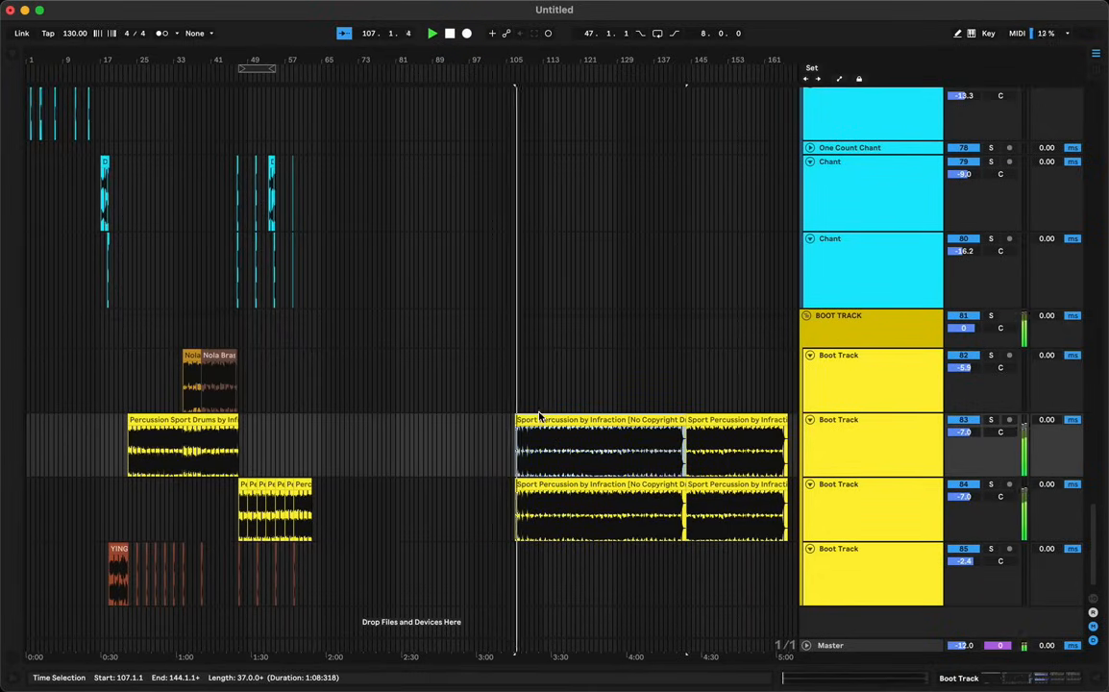
{"action": "left_click_drag", "start_coordinate": [520, 451], "coordinate": [546, 445]}
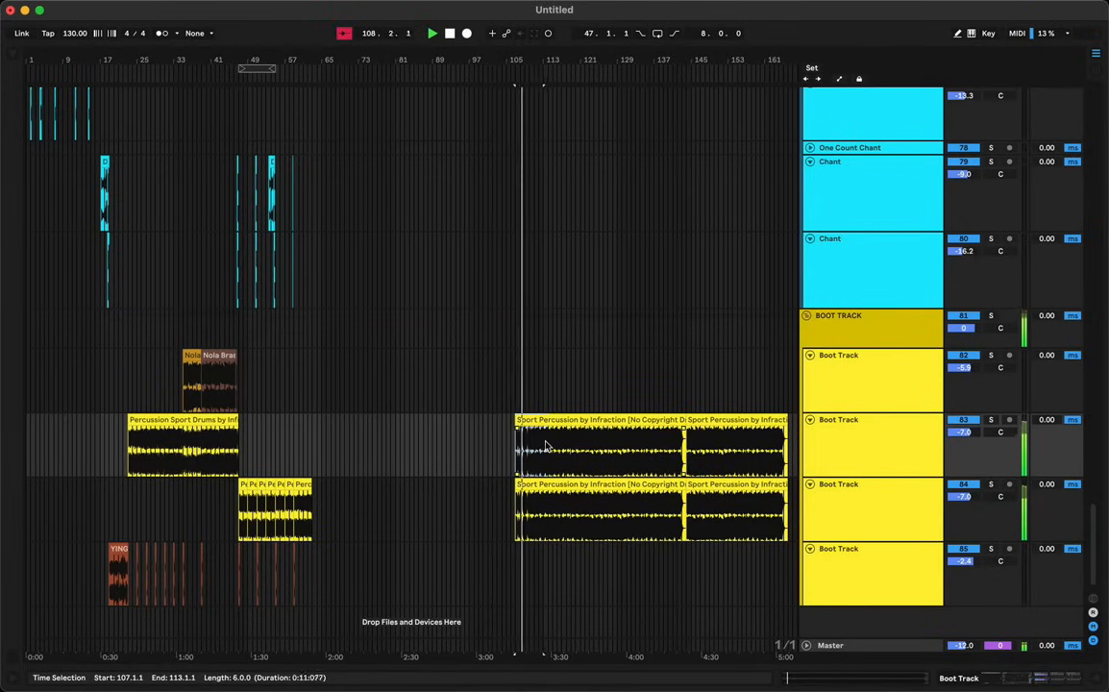
{"action": "scroll", "coordinate": [538, 443], "scroll_direction": "up", "scroll_amount": 1}
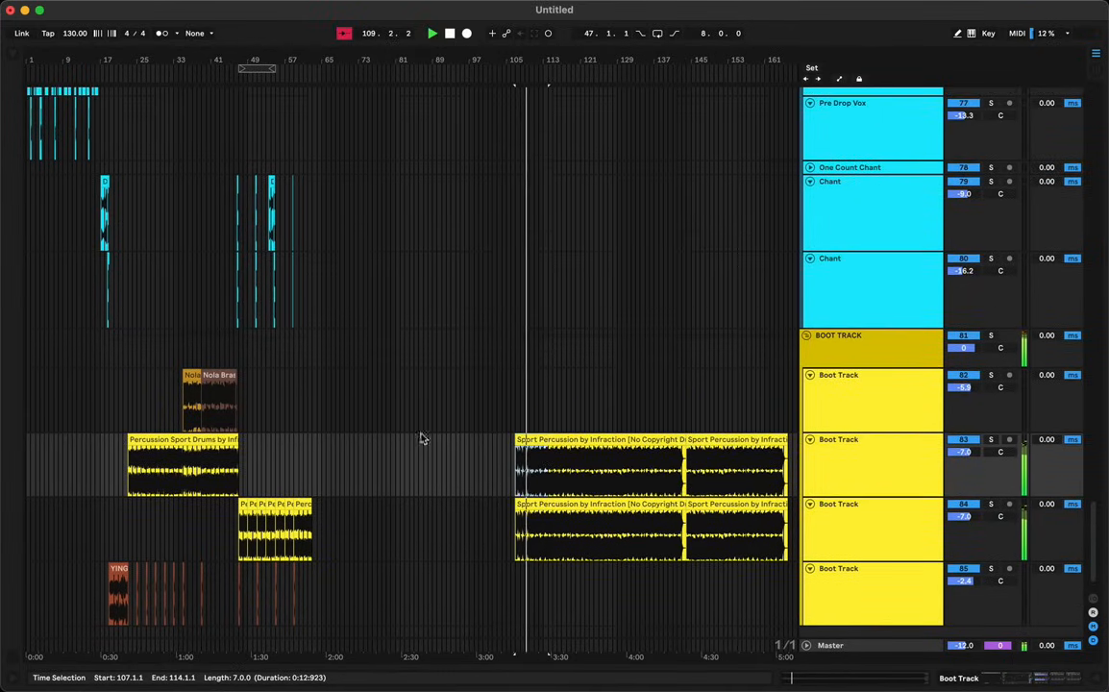
Paste the seven-bar Sport Percussion section at bar 55 on the second Boot Track and check its waveform during playback
{"action": "left_click", "coordinate": [233, 524]}
{"action": "key", "text": "space"}
{"action": "key", "text": "space"}
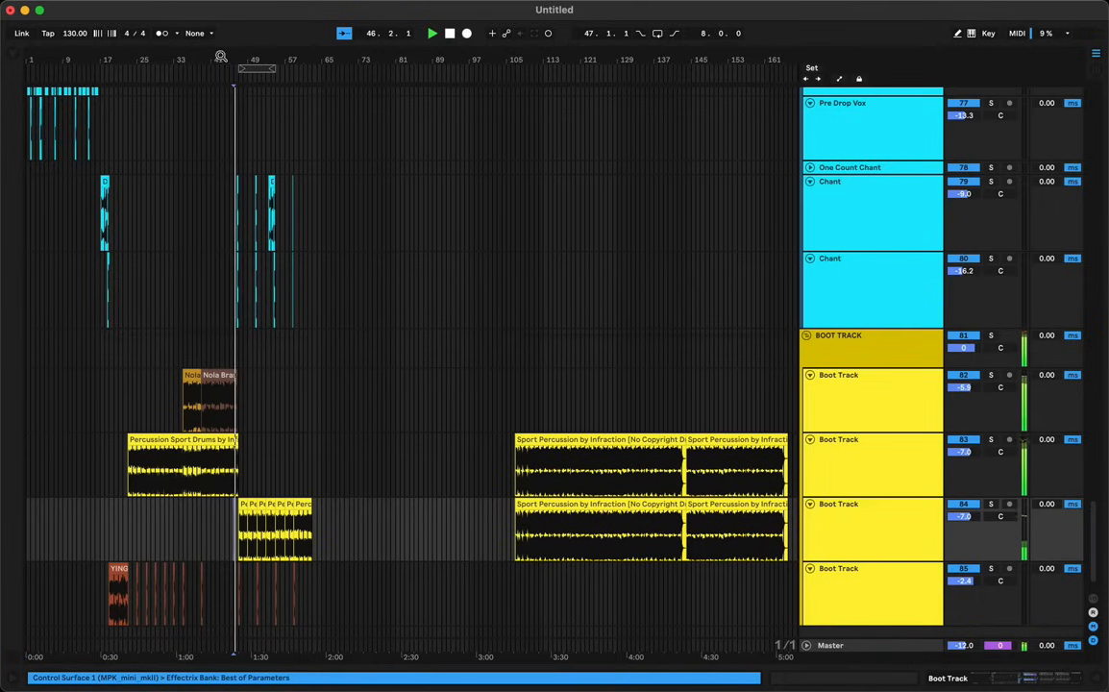
{"action": "left_click_drag", "start_coordinate": [220, 57], "coordinate": [223, 144]}
{"action": "left_click", "coordinate": [346, 505]}
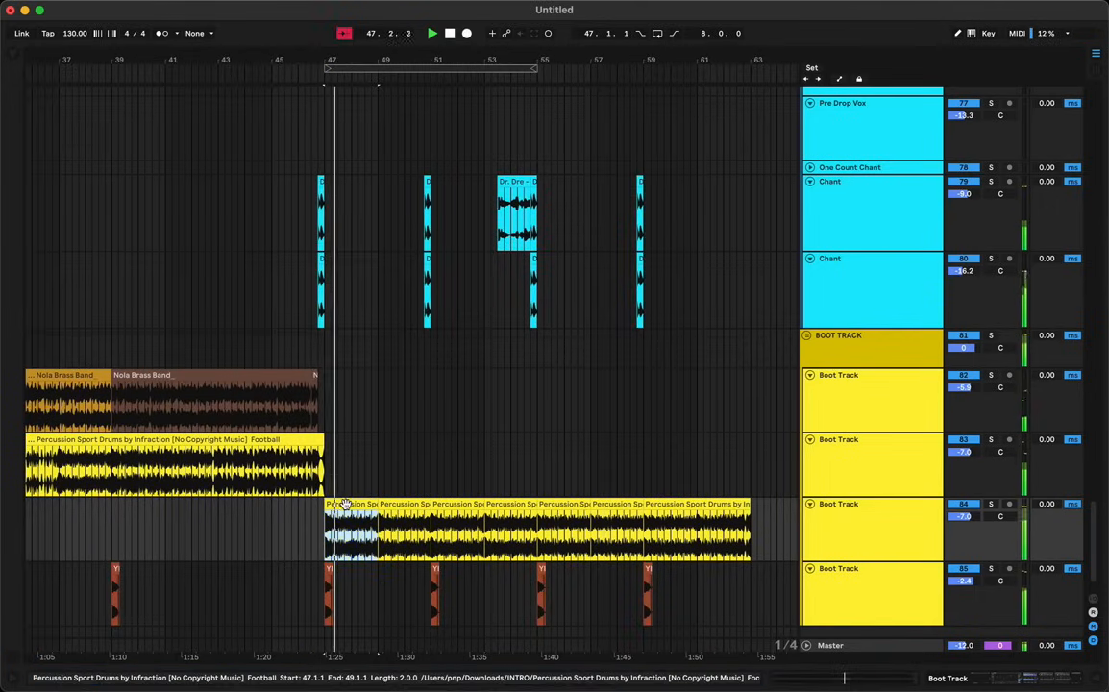
{"action": "left_click", "coordinate": [536, 470]}
{"action": "key", "text": "super+v"}
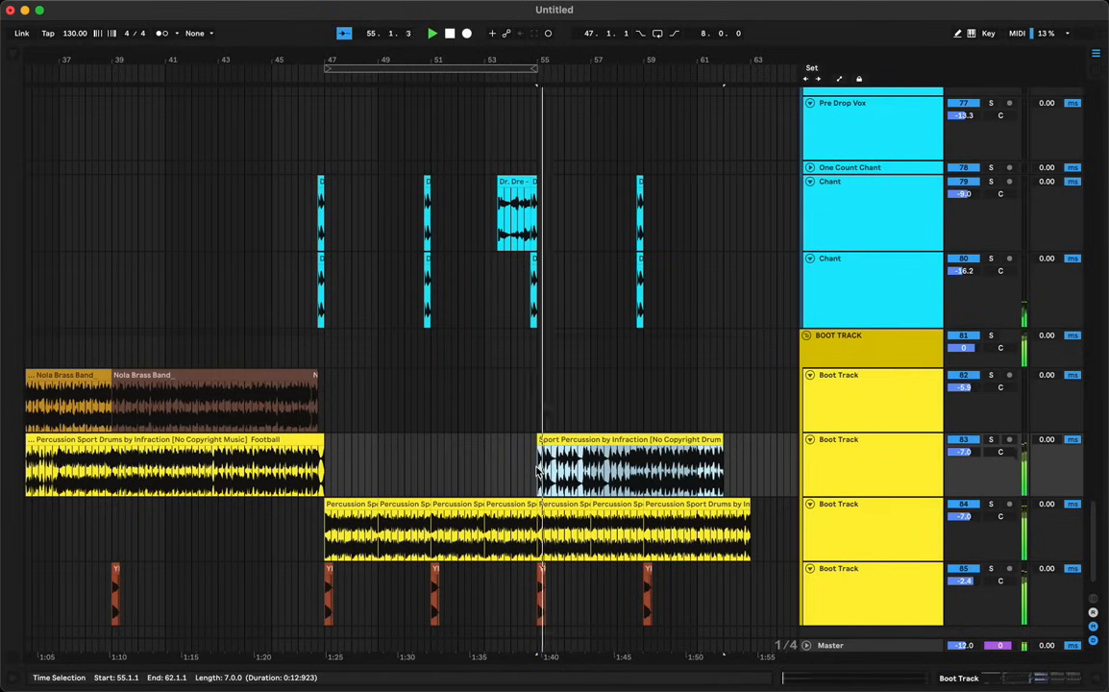
{"action": "double_click", "coordinate": [580, 441]}
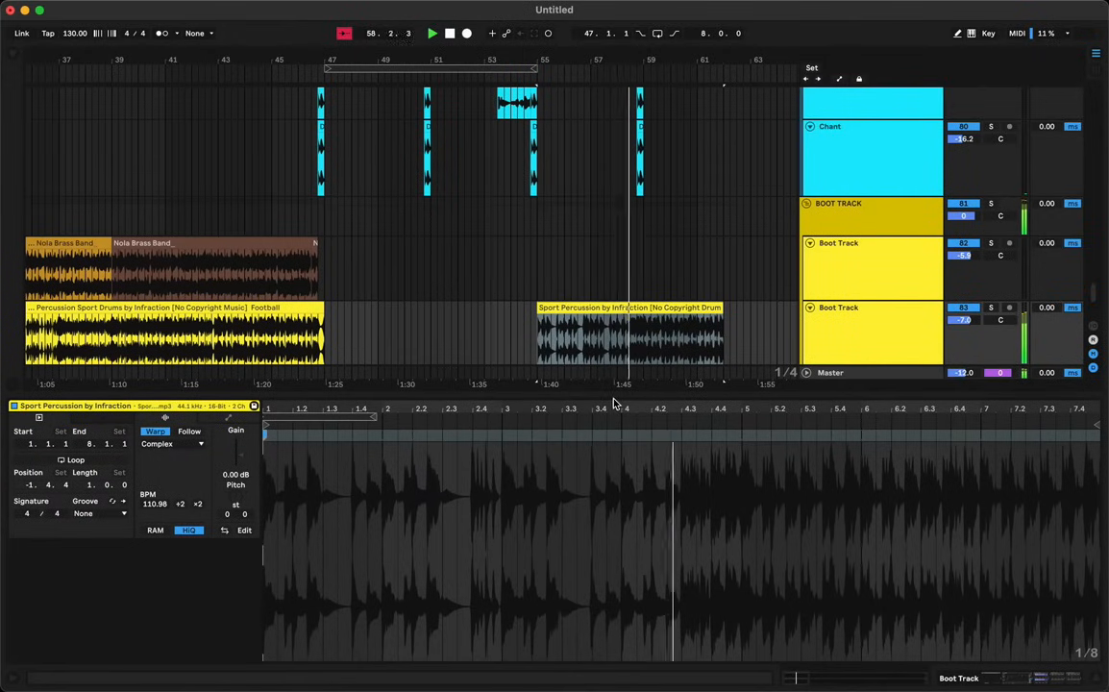
{"action": "left_click", "coordinate": [672, 392]}
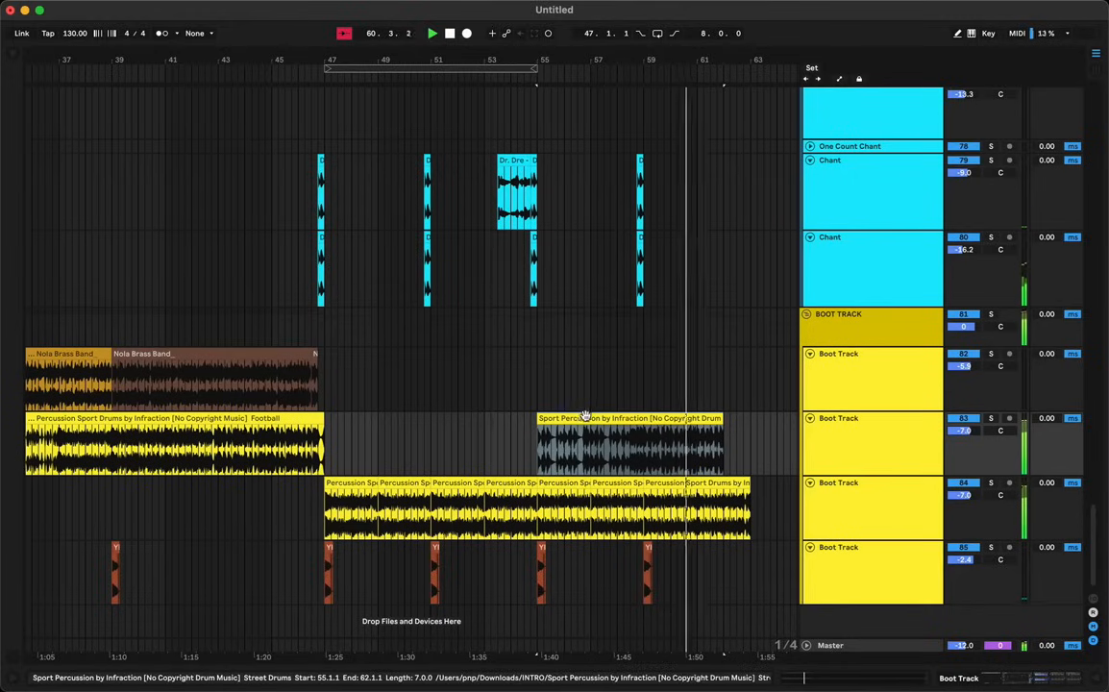
Move the Sport Percussion clip to bar 47 on the third Boot Track, over the existing percussion, and play from there
{"action": "left_click", "coordinate": [582, 417]}
{"action": "left_click_drag", "start_coordinate": [582, 417], "coordinate": [373, 521]}
{"action": "key", "text": "Right"}
{"action": "key", "text": "space"}
{"action": "key", "text": "space"}
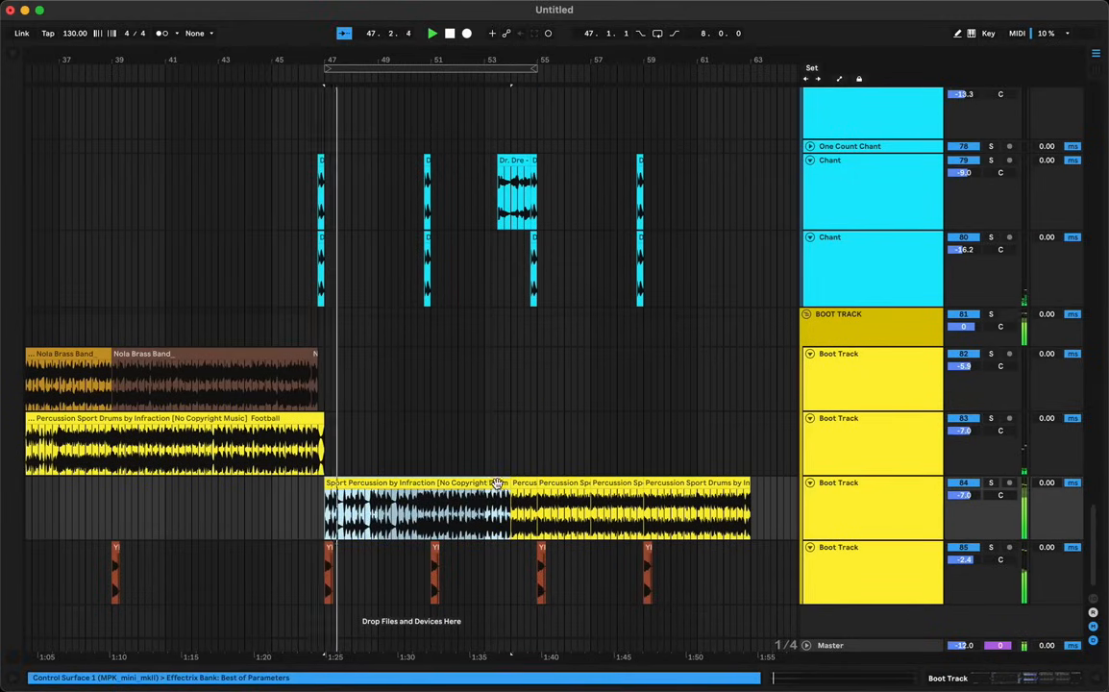
Try extending the Sport Percussion clip on the third Boot Track from bar 47 to about bar 70 and inspect its waveform
{"action": "left_click_drag", "start_coordinate": [504, 478], "coordinate": [743, 477]}
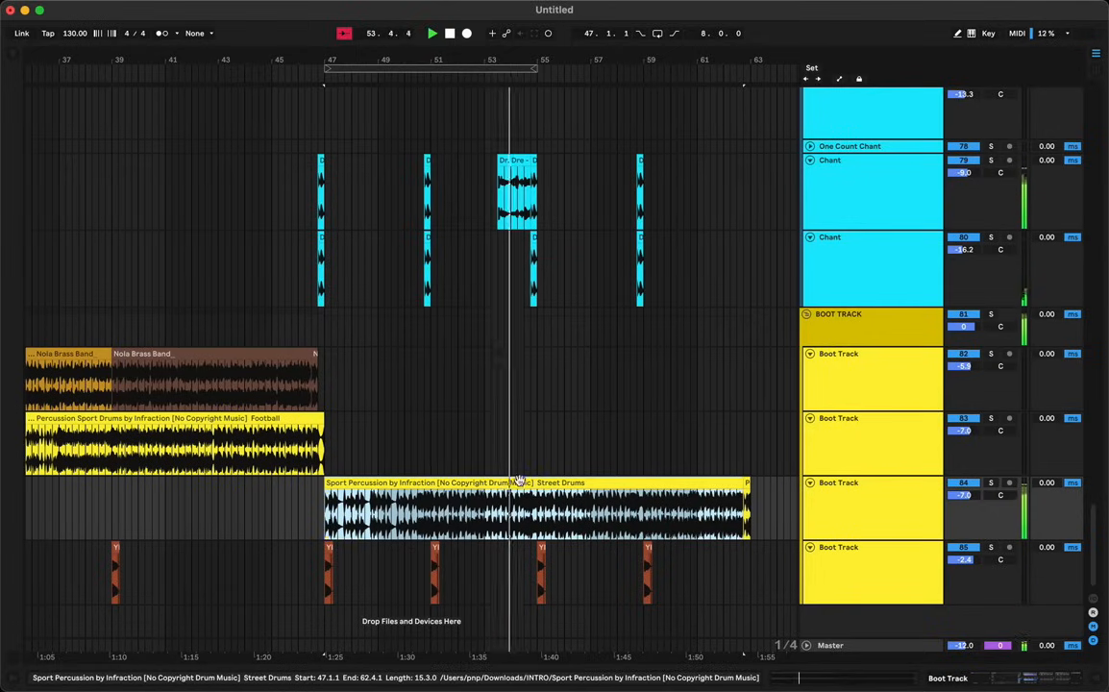
{"action": "double_click", "coordinate": [483, 496]}
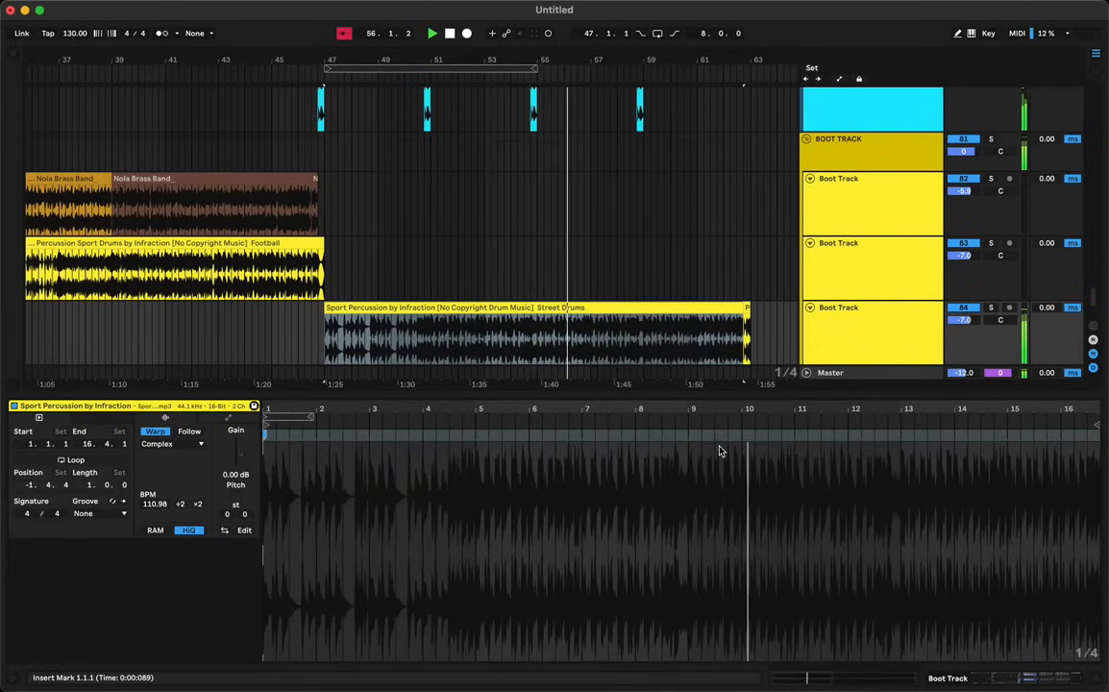
{"action": "left_click", "coordinate": [694, 313]}
{"action": "left_click_drag", "start_coordinate": [745, 321], "coordinate": [825, 314]}
{"action": "scroll", "coordinate": [624, 366], "scroll_direction": "right", "scroll_amount": 2}
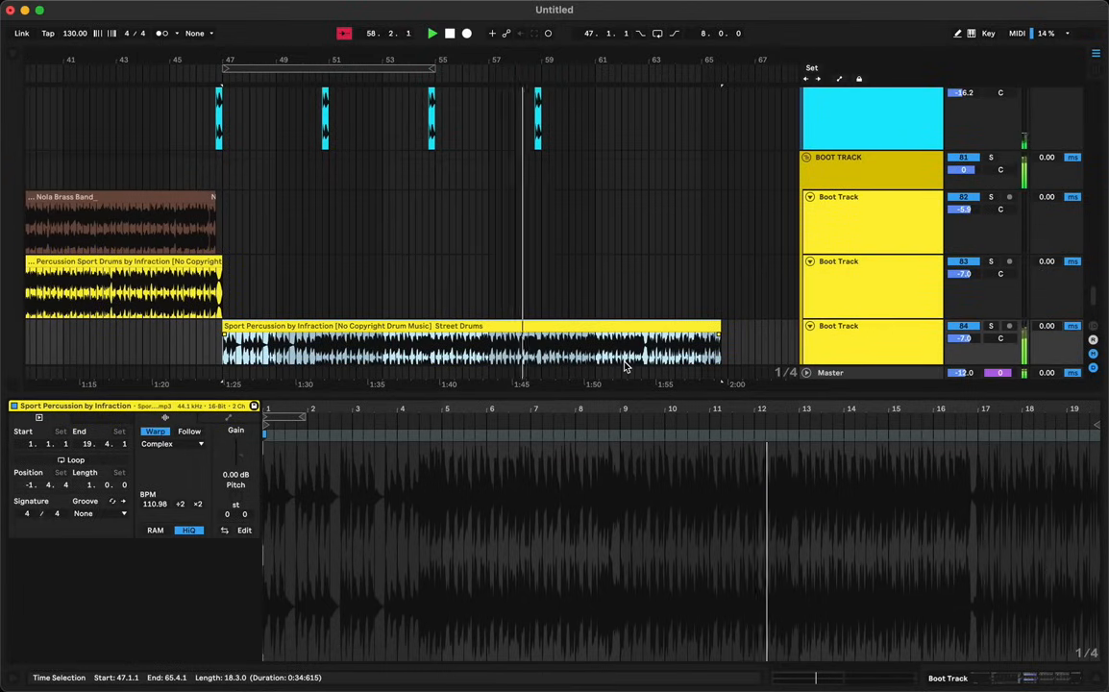
{"action": "scroll", "coordinate": [625, 366], "scroll_direction": "down", "scroll_amount": 2}
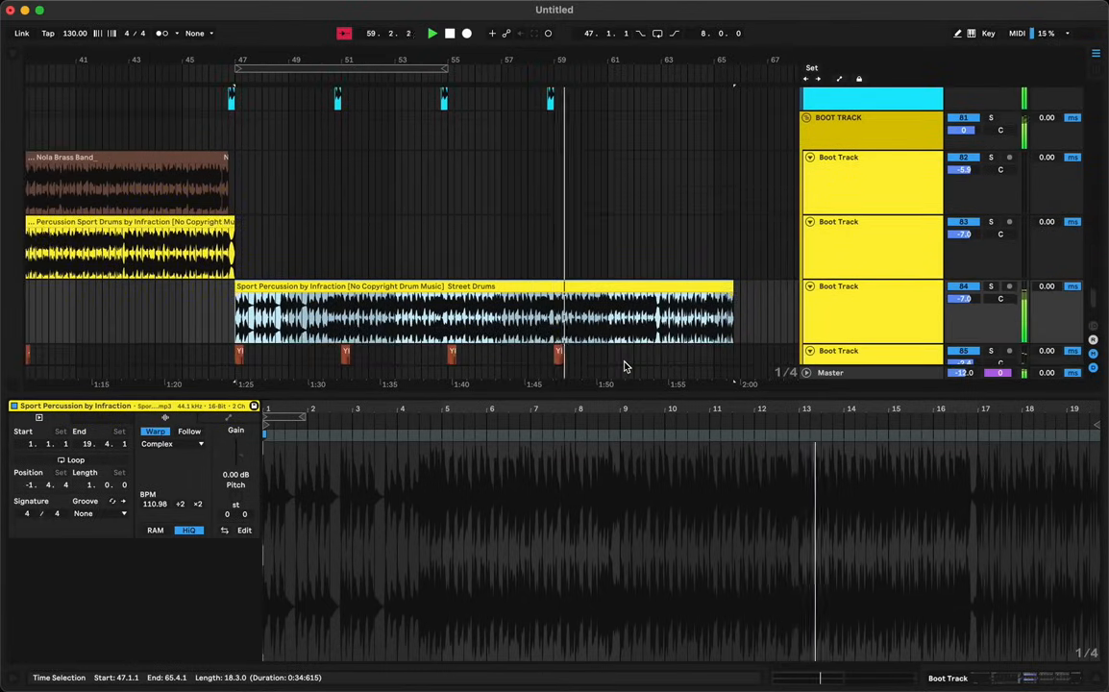
{"action": "right_click", "coordinate": [625, 366]}
{"action": "left_click", "coordinate": [633, 290]}
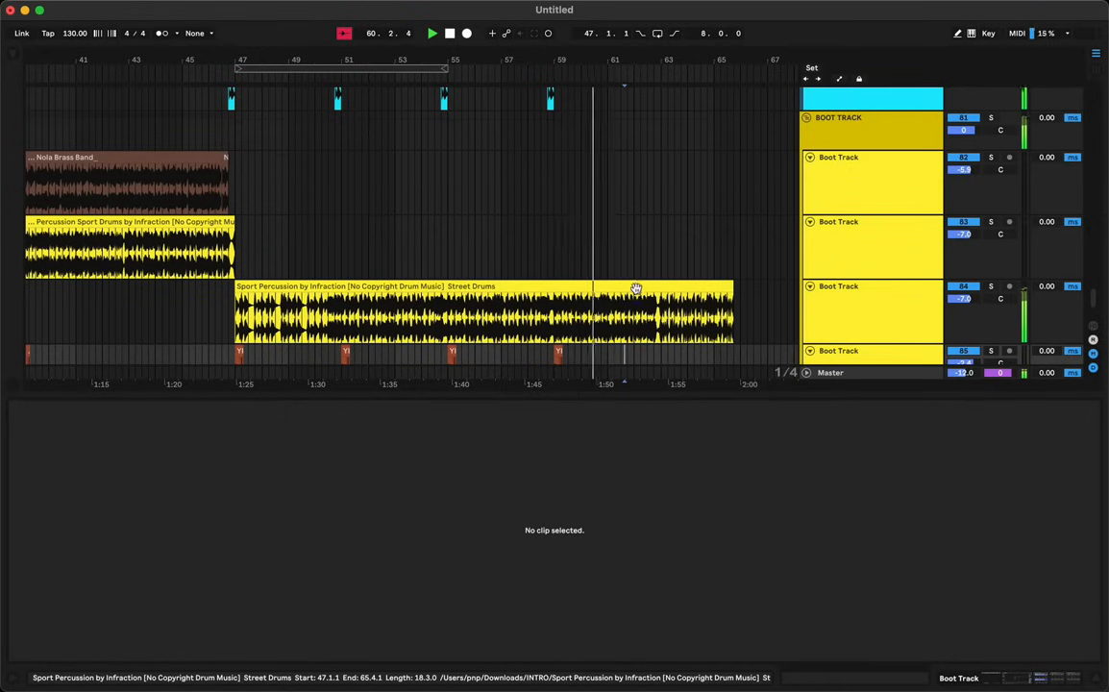
{"action": "left_click", "coordinate": [633, 289]}
{"action": "left_click_drag", "start_coordinate": [733, 291], "coordinate": [869, 290]}
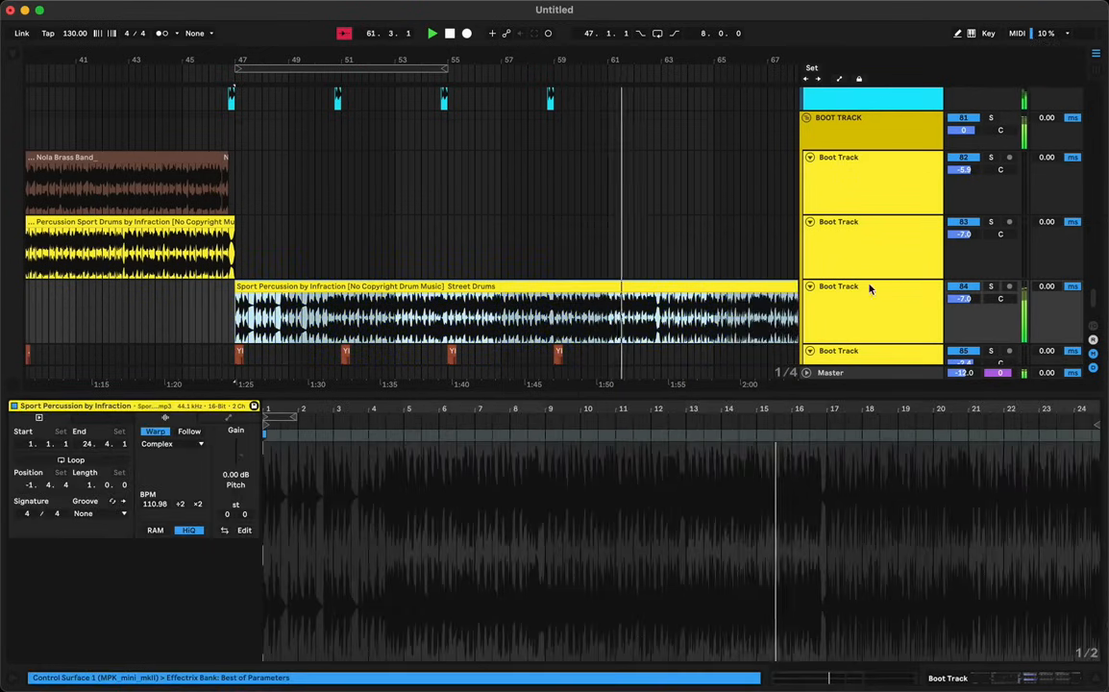
{"action": "scroll", "coordinate": [732, 309], "scroll_direction": "right", "scroll_amount": 2}
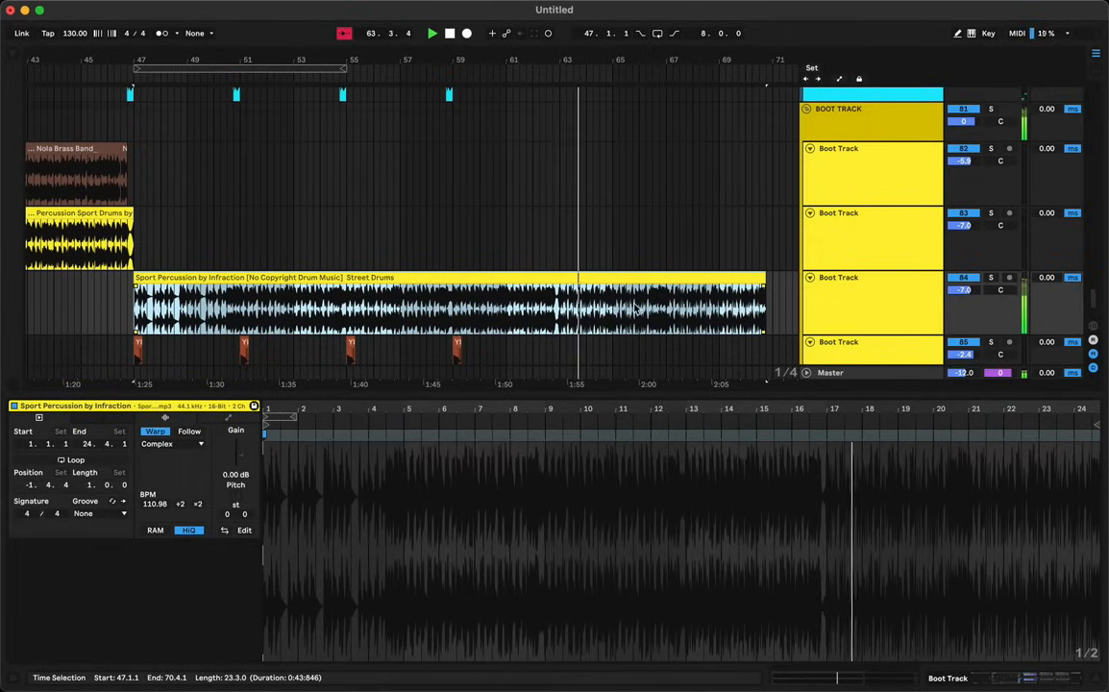
Undo the Sport Percussion clip's extensions, move and paste, and play the restored percussion from bar 47
{"action": "key", "text": "super+z"}
{"action": "key", "text": "super+z"}
{"action": "key", "text": "super+z"}
{"action": "key", "text": "super+z"}
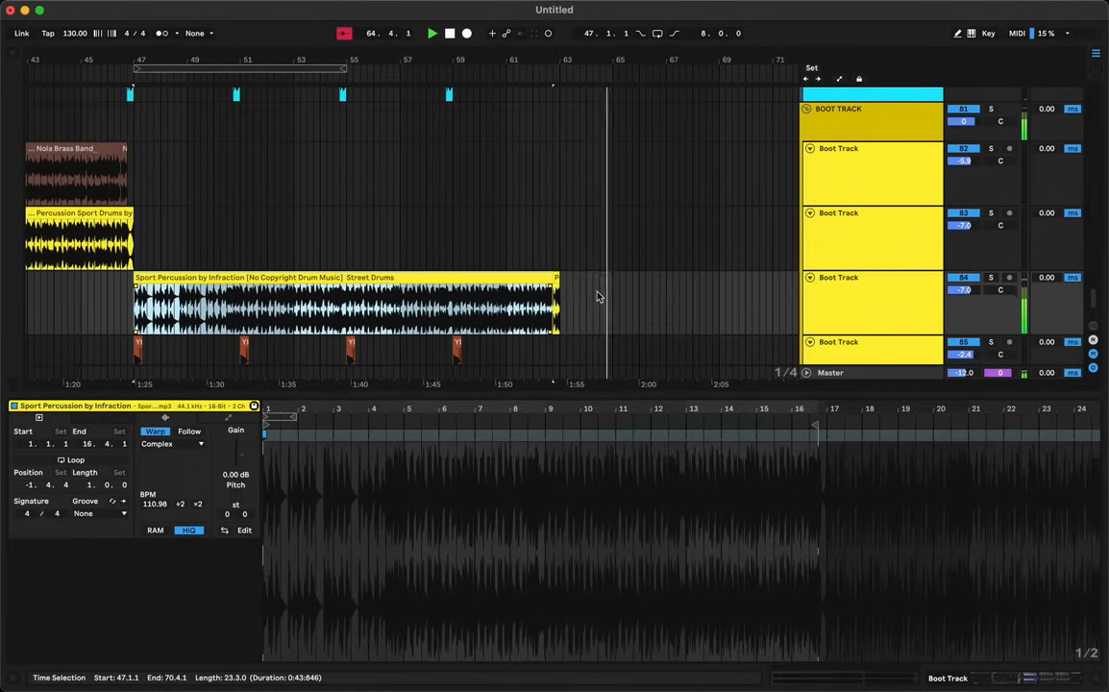
{"action": "key", "text": "super+z"}
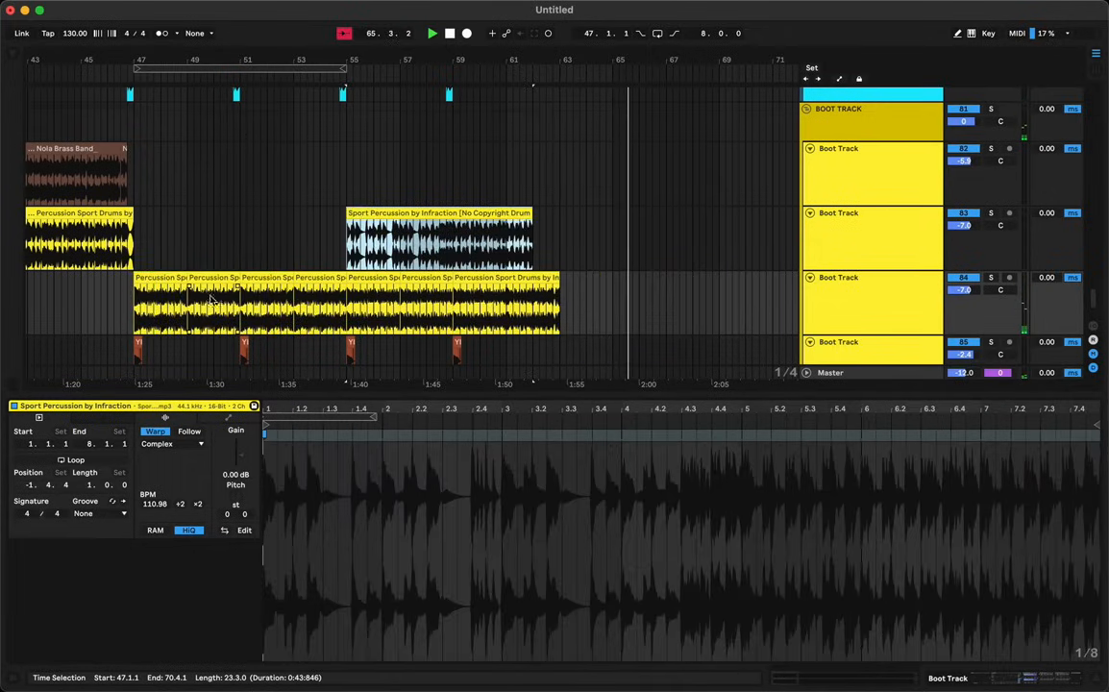
{"action": "key", "text": "super+z"}
{"action": "left_click", "coordinate": [159, 279]}
{"action": "key", "text": "space"}
{"action": "key", "text": "space"}
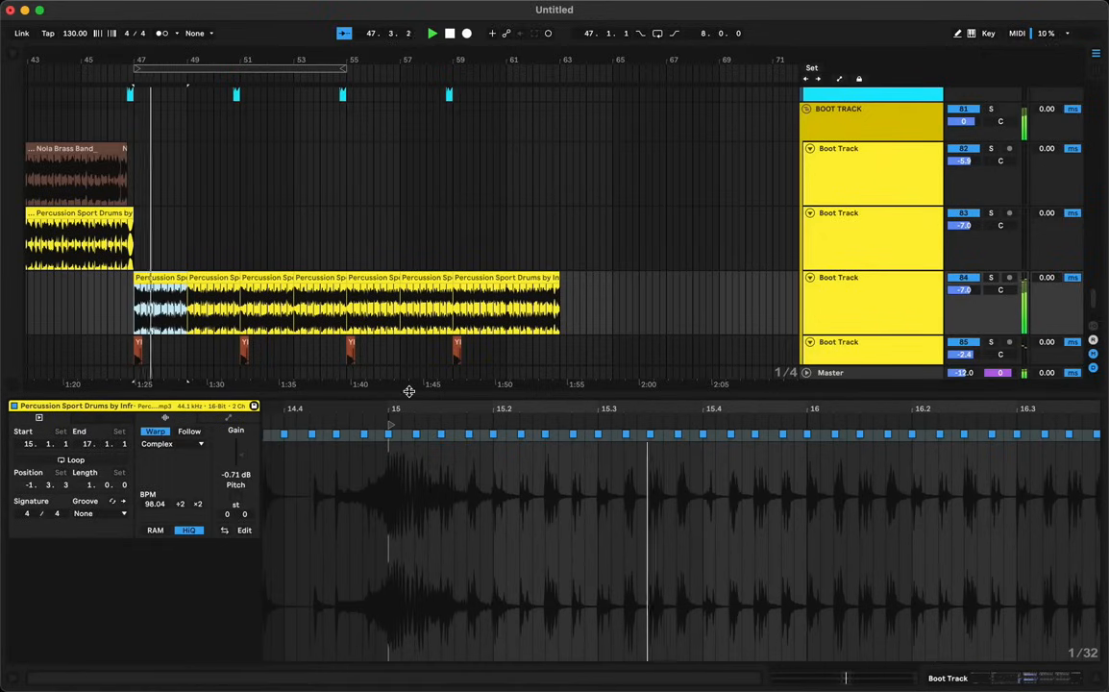
Hide the clip view and delete the unused Boot Track clips from bar 105 to 167
{"action": "double_click", "coordinate": [409, 391]}
{"action": "left_click", "coordinate": [426, 387]}
{"action": "mouse_move", "coordinate": [417, 59]}
{"action": "left_mouse_down"}
{"action": "mouse_move", "coordinate": [516, 24]}
{"action": "mouse_move", "coordinate": [313, 59]}
{"action": "left_mouse_up"}
{"action": "left_click_drag", "start_coordinate": [554, 444], "coordinate": [856, 500]}
{"action": "key", "text": "Delete"}
Select bars 47 to 63 across the drop and duplicate that time range with Duplicate Time
{"action": "scroll", "coordinate": [322, 419], "scroll_direction": "up", "scroll_amount": 15}
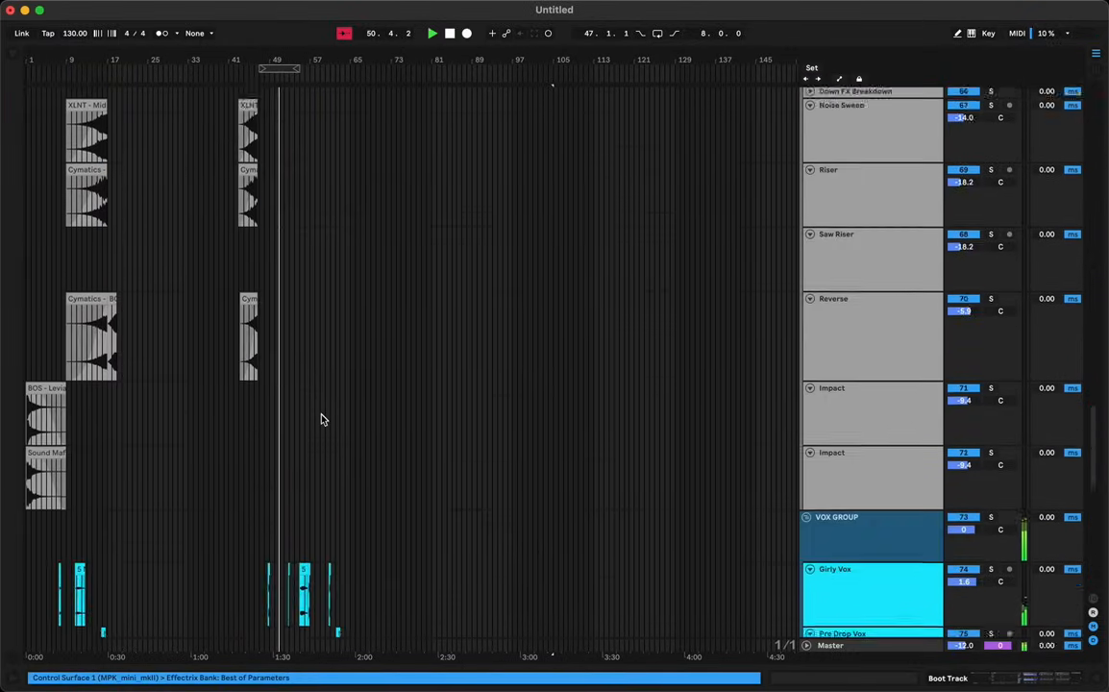
{"action": "scroll", "coordinate": [322, 419], "scroll_direction": "up", "scroll_amount": 10}
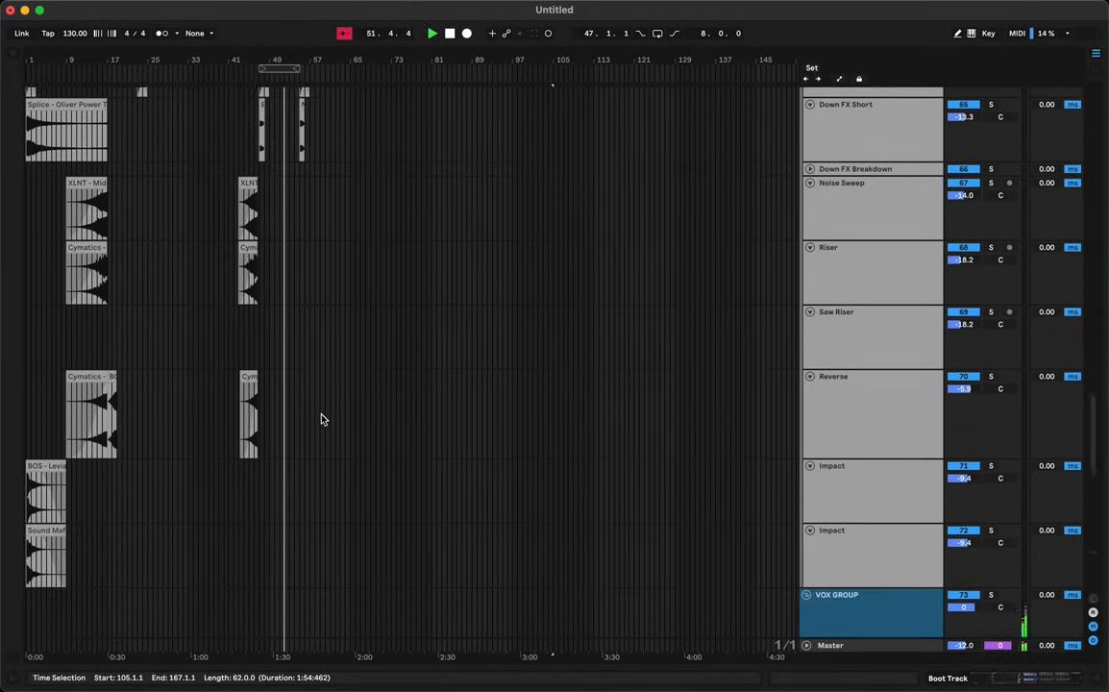
{"action": "scroll", "coordinate": [322, 419], "scroll_direction": "up", "scroll_amount": 10}
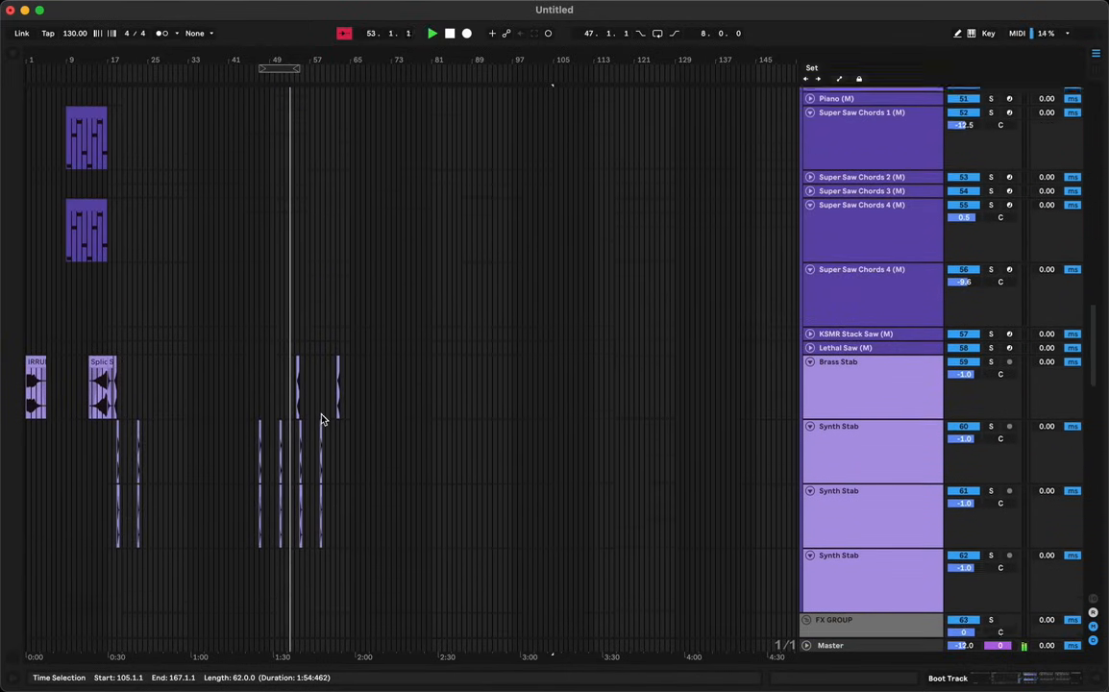
{"action": "scroll", "coordinate": [322, 419], "scroll_direction": "up", "scroll_amount": 15}
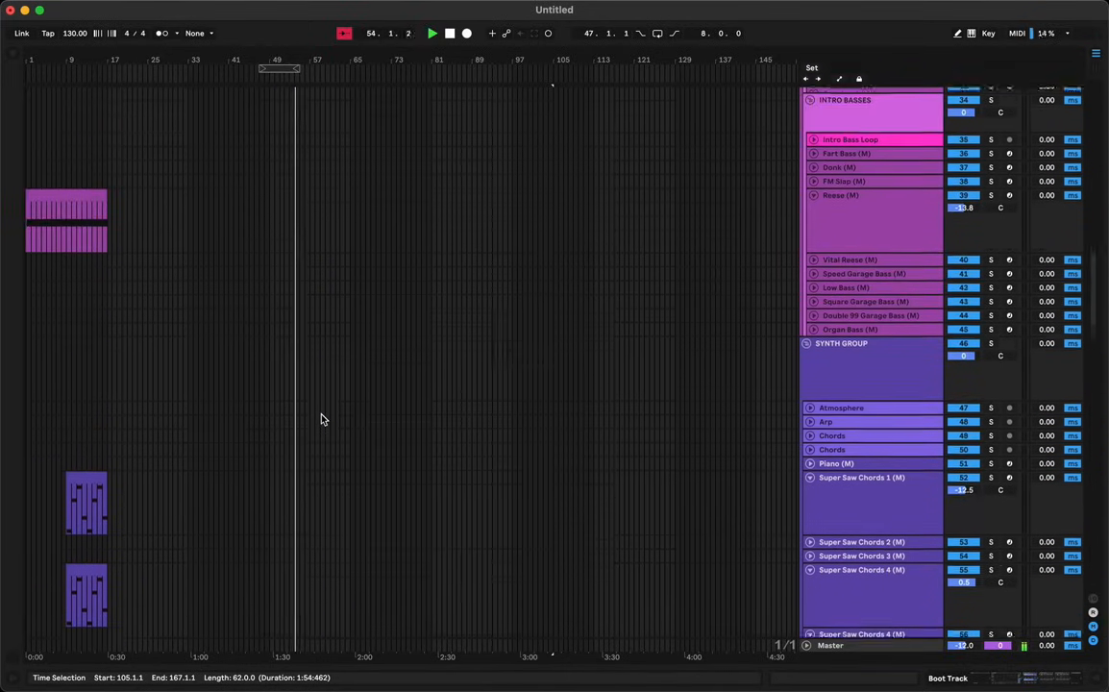
{"action": "scroll", "coordinate": [322, 419], "scroll_direction": "up", "scroll_amount": 15}
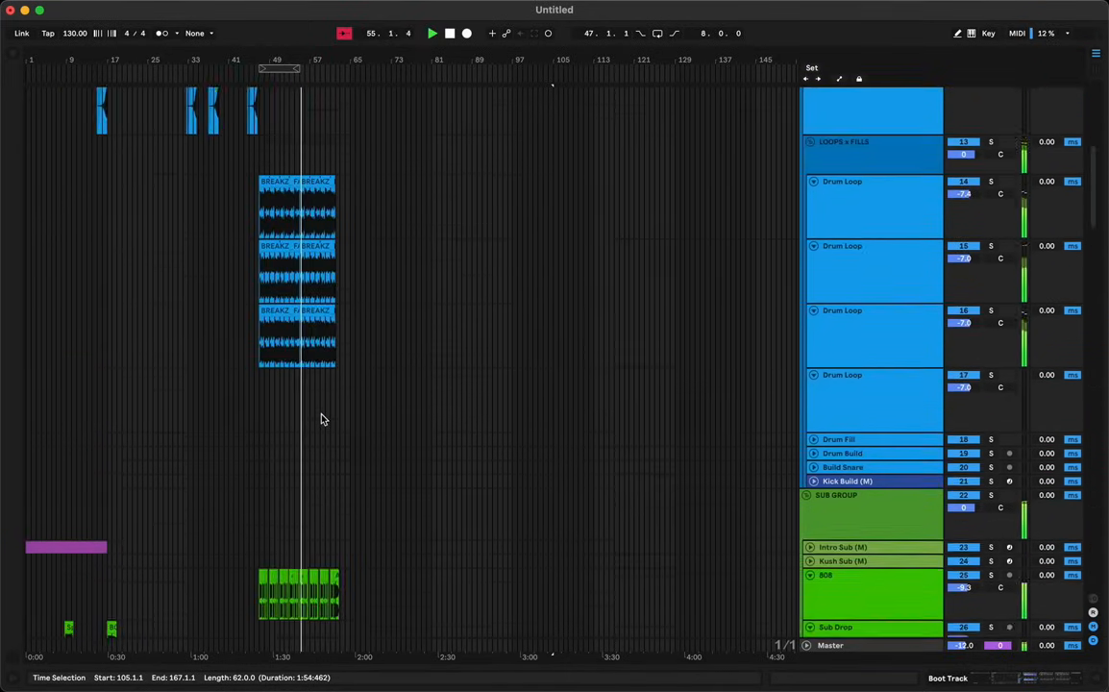
{"action": "left_click_drag", "start_coordinate": [262, 171], "coordinate": [344, 399]}
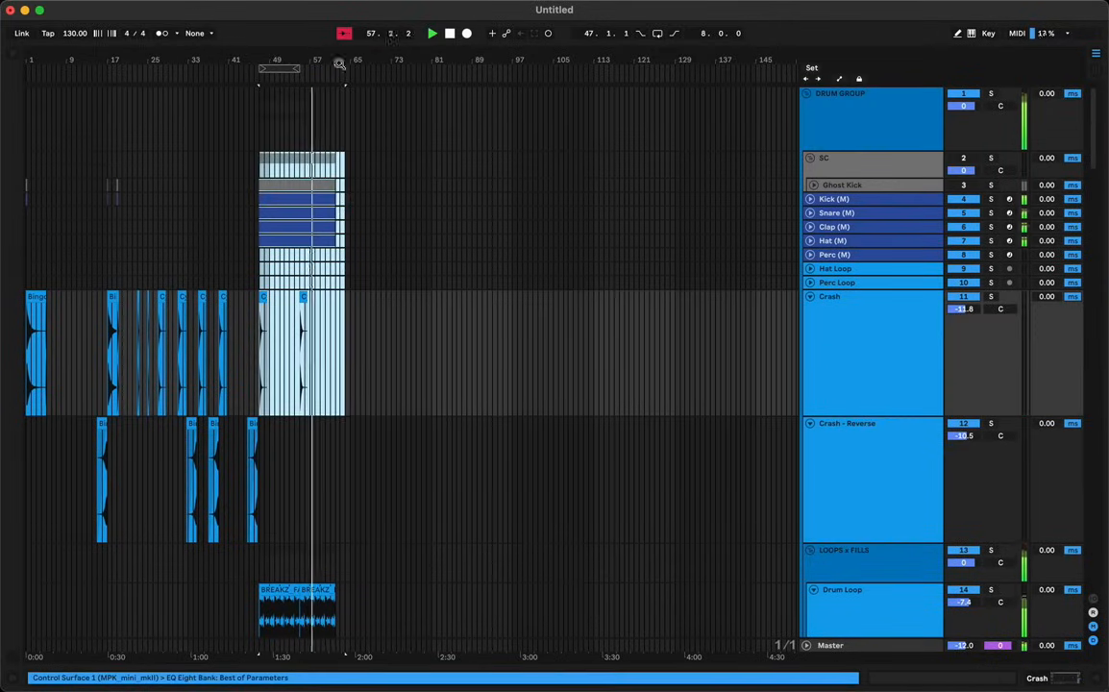
{"action": "left_click_drag", "start_coordinate": [340, 63], "coordinate": [340, 64]}
{"action": "left_click", "coordinate": [345, 164], "text": "shift"}
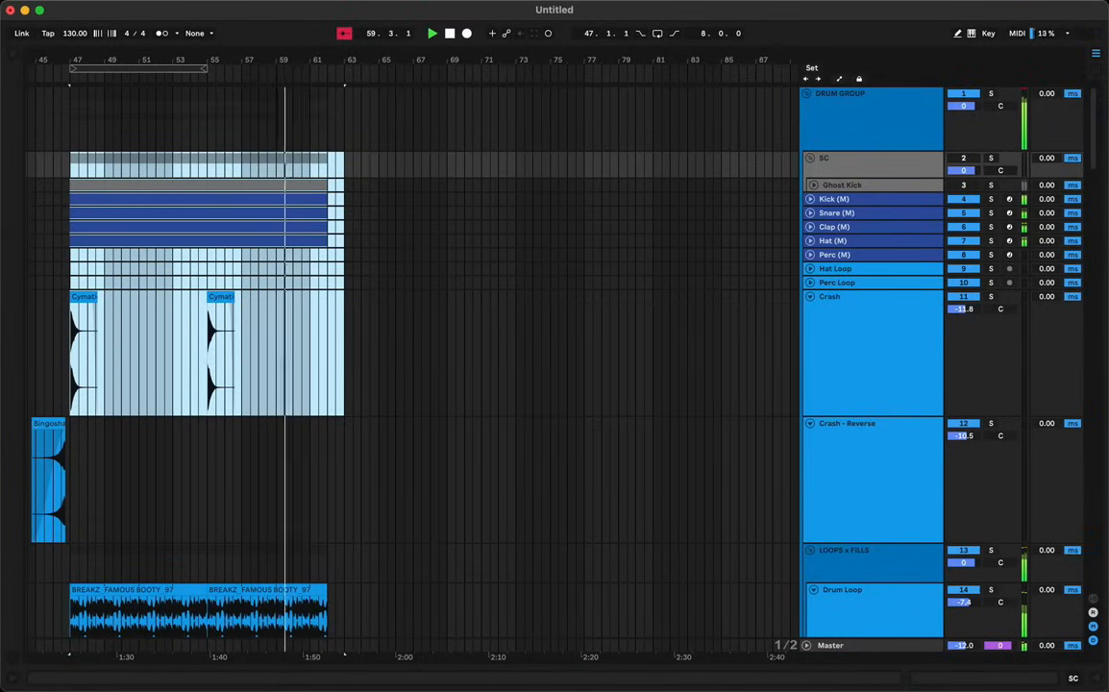
{"action": "left_click", "coordinate": [115, 0]}
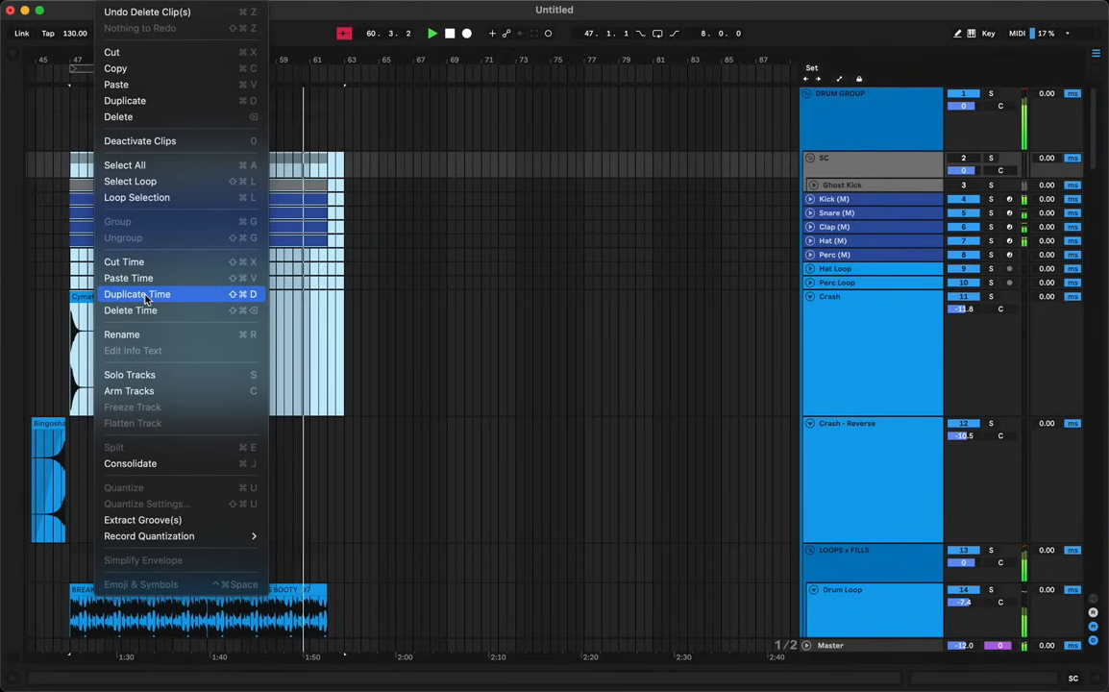
{"action": "left_click", "coordinate": [145, 301]}
{"action": "left_click", "coordinate": [453, 319]}
Delete the duplicated 808 clips from bar 63 to about bar 80
{"action": "scroll", "coordinate": [455, 322], "scroll_direction": "down", "scroll_amount": 3}
{"action": "scroll", "coordinate": [454, 322], "scroll_direction": "down", "scroll_amount": 15}
{"action": "scroll", "coordinate": [454, 322], "scroll_direction": "up", "scroll_amount": 8}
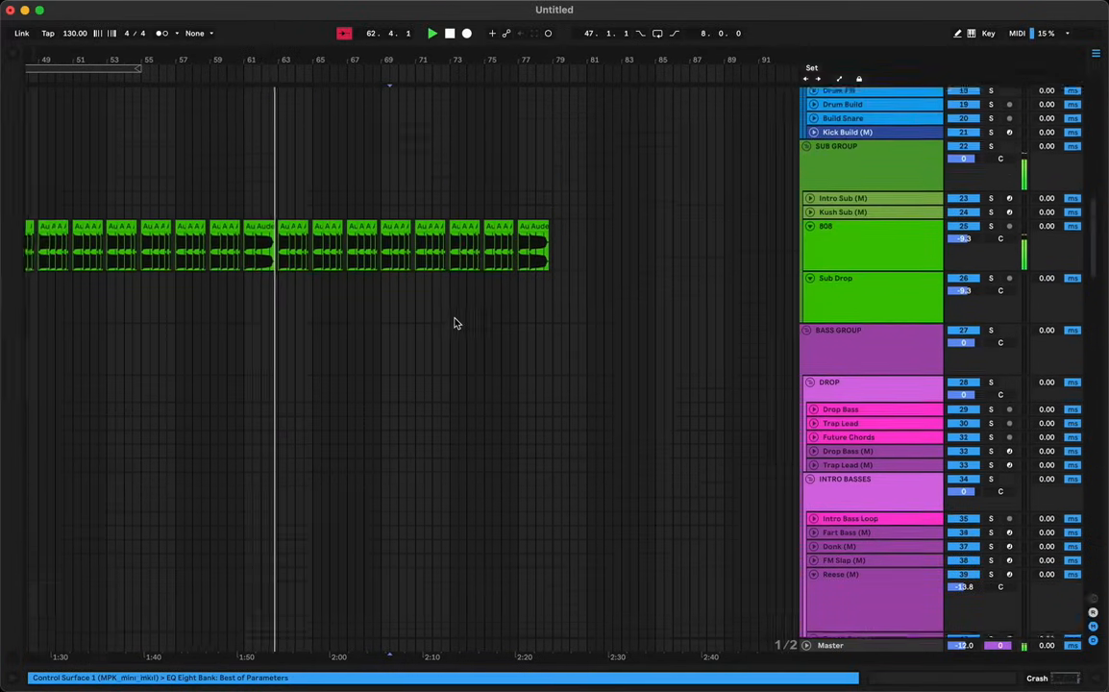
{"action": "scroll", "coordinate": [455, 323], "scroll_direction": "up", "scroll_amount": 4}
{"action": "left_click_drag", "start_coordinate": [558, 384], "coordinate": [285, 387]}
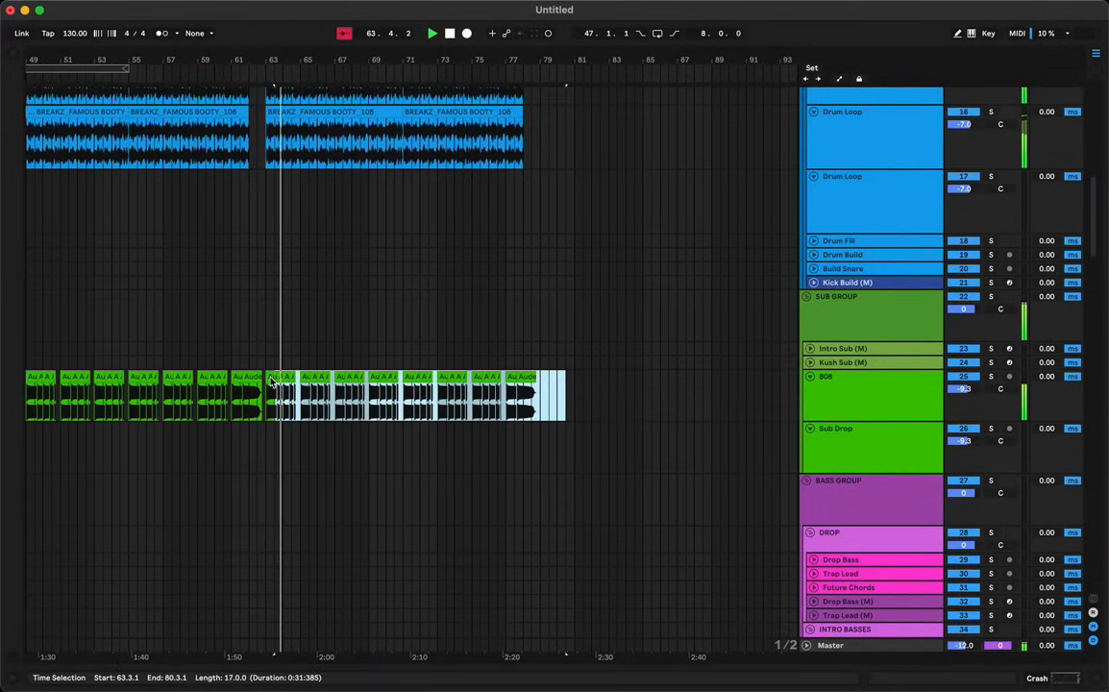
{"action": "key", "text": "Delete"}
Remove the duplicated Dr. Dre vocal clip between about bars 68 and 71 on the first Chant track
{"action": "left_click", "coordinate": [182, 349]}
{"action": "scroll", "coordinate": [234, 339], "scroll_direction": "down", "scroll_amount": 12}
{"action": "scroll", "coordinate": [233, 335], "scroll_direction": "up", "scroll_amount": 5}
{"action": "scroll", "coordinate": [320, 287], "scroll_direction": "down", "scroll_amount": 10}
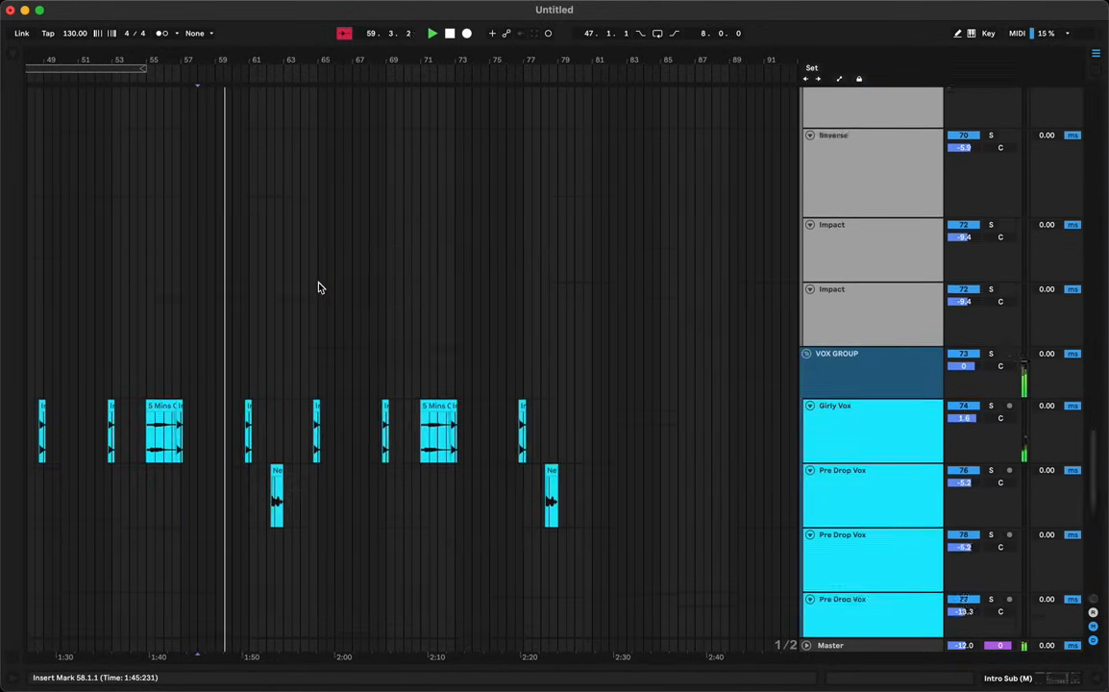
{"action": "scroll", "coordinate": [321, 287], "scroll_direction": "down", "scroll_amount": 7}
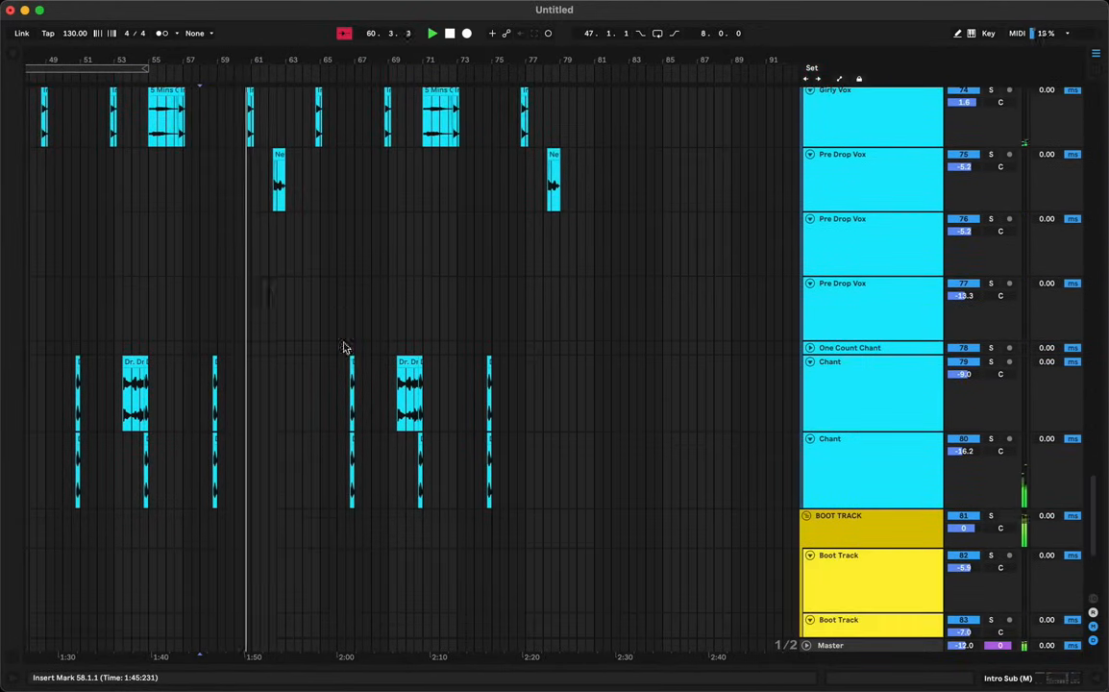
{"action": "left_click_drag", "start_coordinate": [388, 392], "coordinate": [415, 392]}
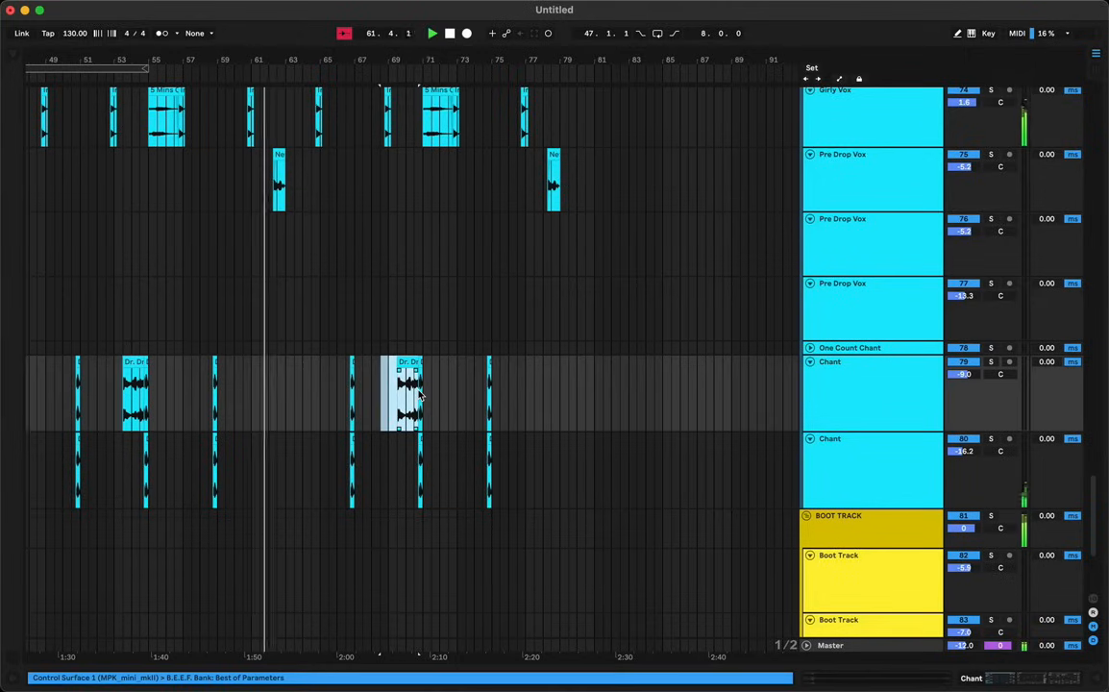
Clear the remaining duplicated clips on both Chant tracks from bar 66 to 76
{"action": "scroll", "coordinate": [423, 363], "scroll_direction": "up", "scroll_amount": 5}
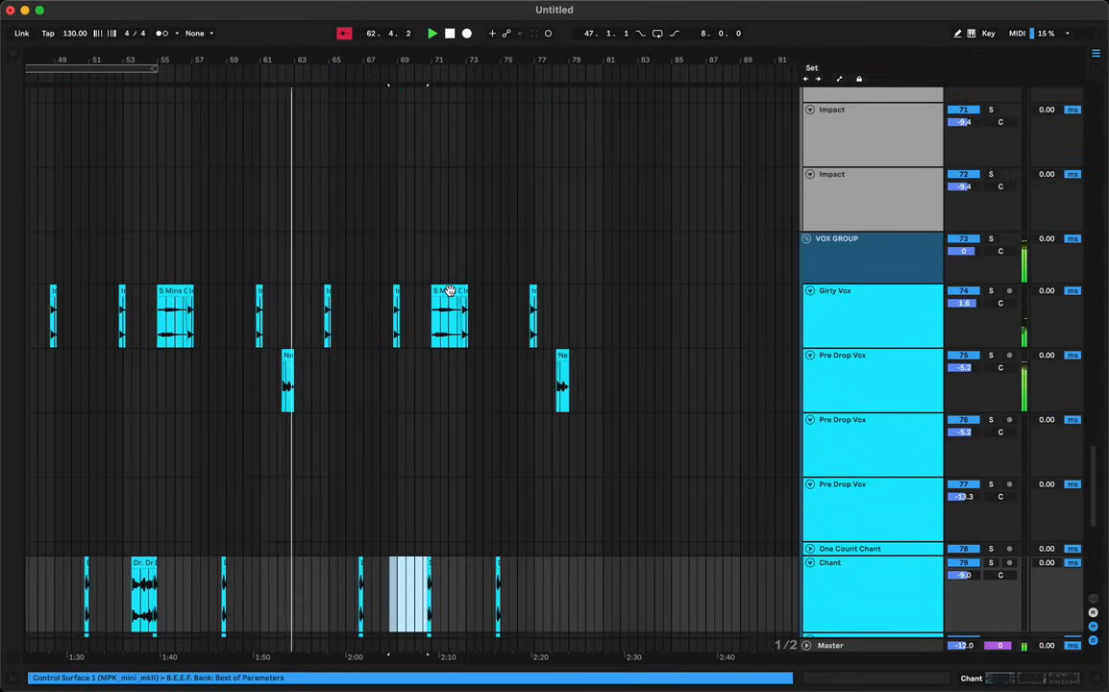
{"action": "left_click", "coordinate": [449, 291]}
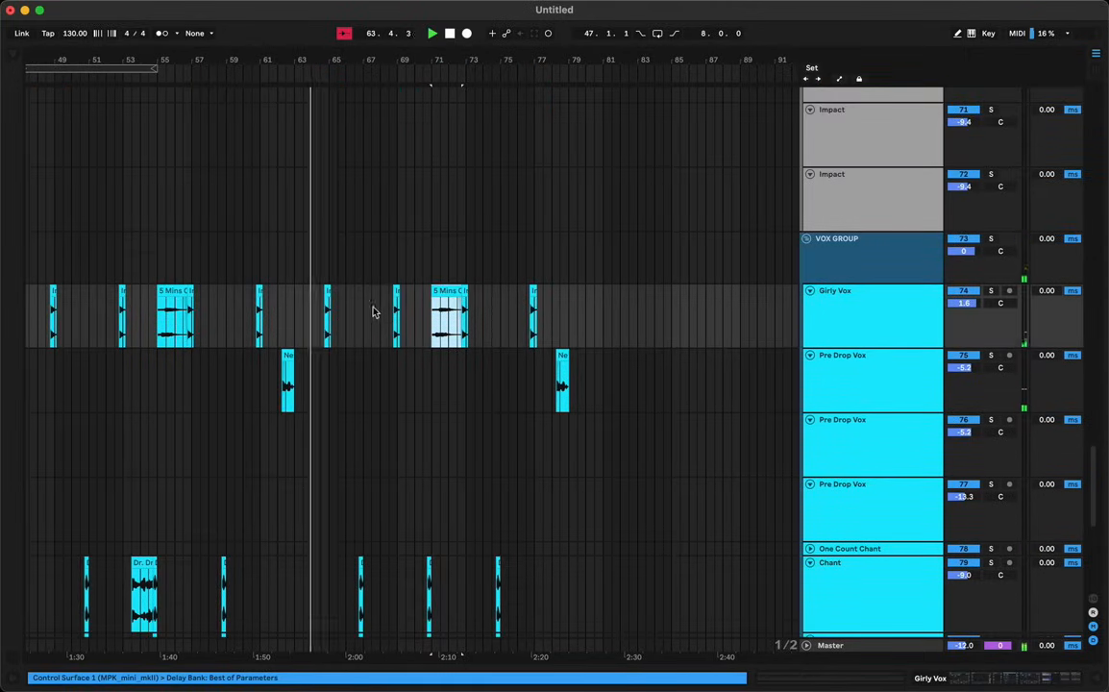
{"action": "scroll", "coordinate": [354, 339], "scroll_direction": "down", "scroll_amount": 2}
{"action": "scroll", "coordinate": [353, 338], "scroll_direction": "down", "scroll_amount": 2}
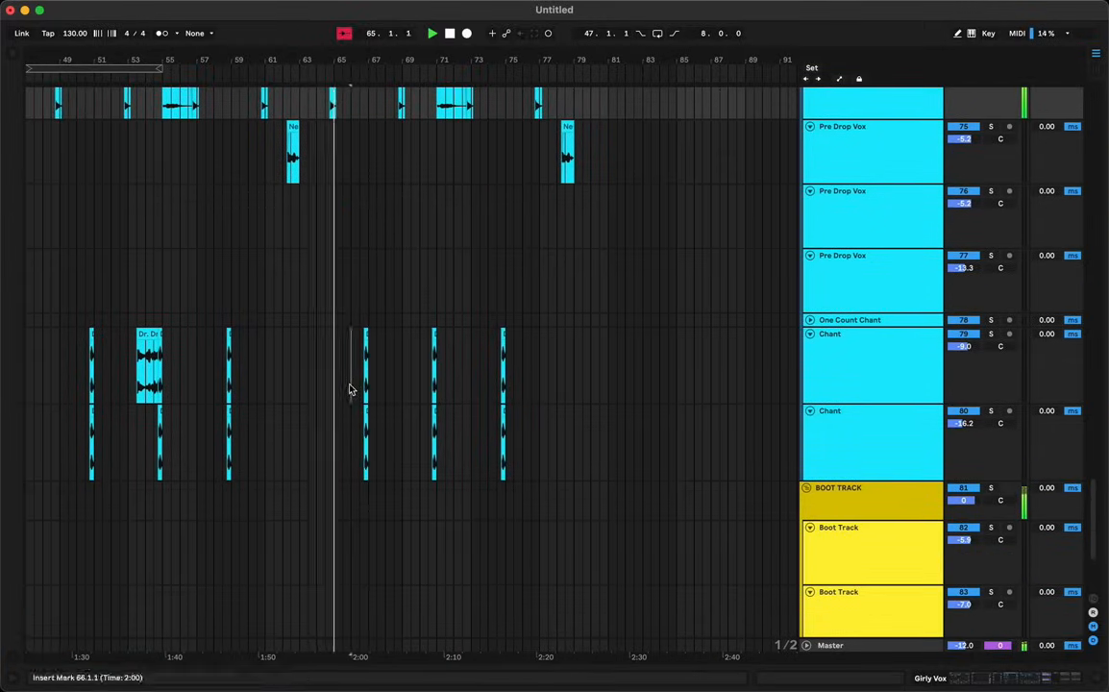
{"action": "left_click_drag", "start_coordinate": [352, 388], "coordinate": [533, 431]}
{"action": "scroll", "coordinate": [516, 388], "scroll_direction": "up", "scroll_amount": 6}
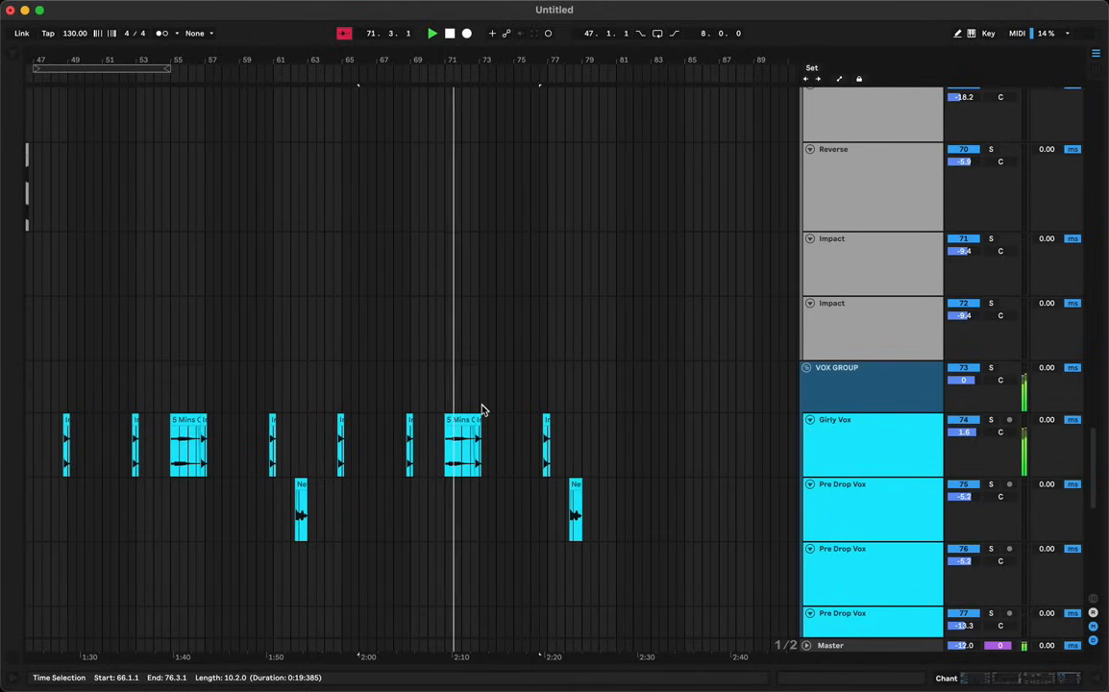
{"action": "scroll", "coordinate": [495, 408], "scroll_direction": "down", "scroll_amount": 5}
{"action": "scroll", "coordinate": [495, 409], "scroll_direction": "down", "scroll_amount": 2}
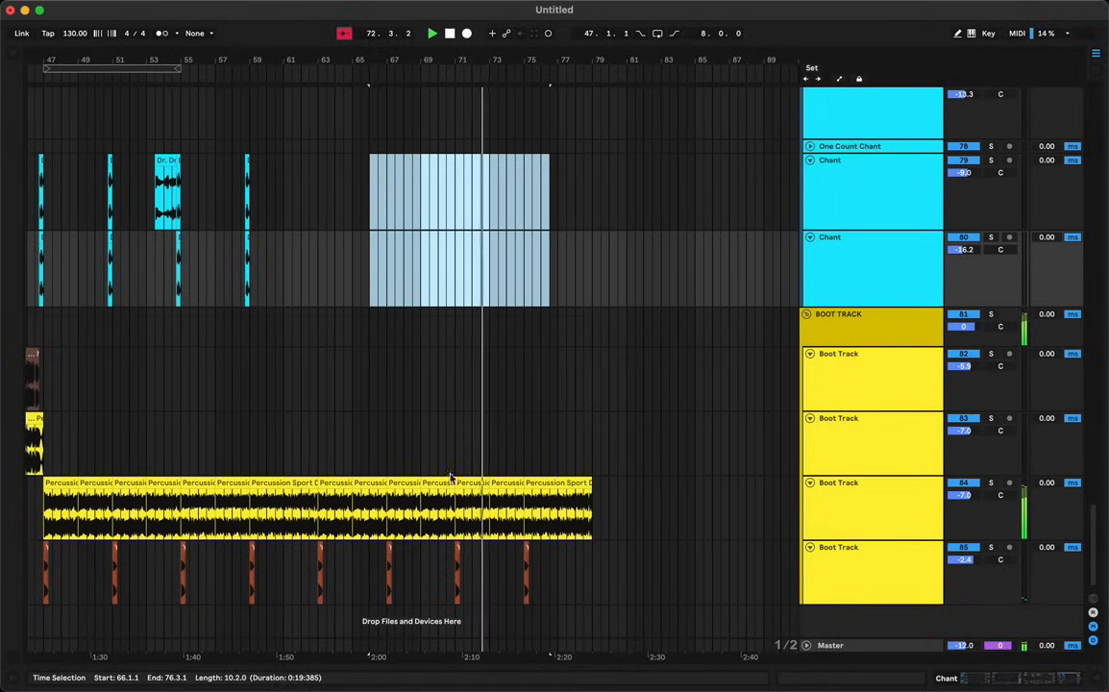
Duplicate the two-bar percussion clip at bar 69 four times on the third Boot Track, covering bars 71 to 79
{"action": "left_click", "coordinate": [435, 483]}
{"action": "key", "text": "super+d"}
{"action": "key", "text": "super+d"}
{"action": "key", "text": "super+d"}
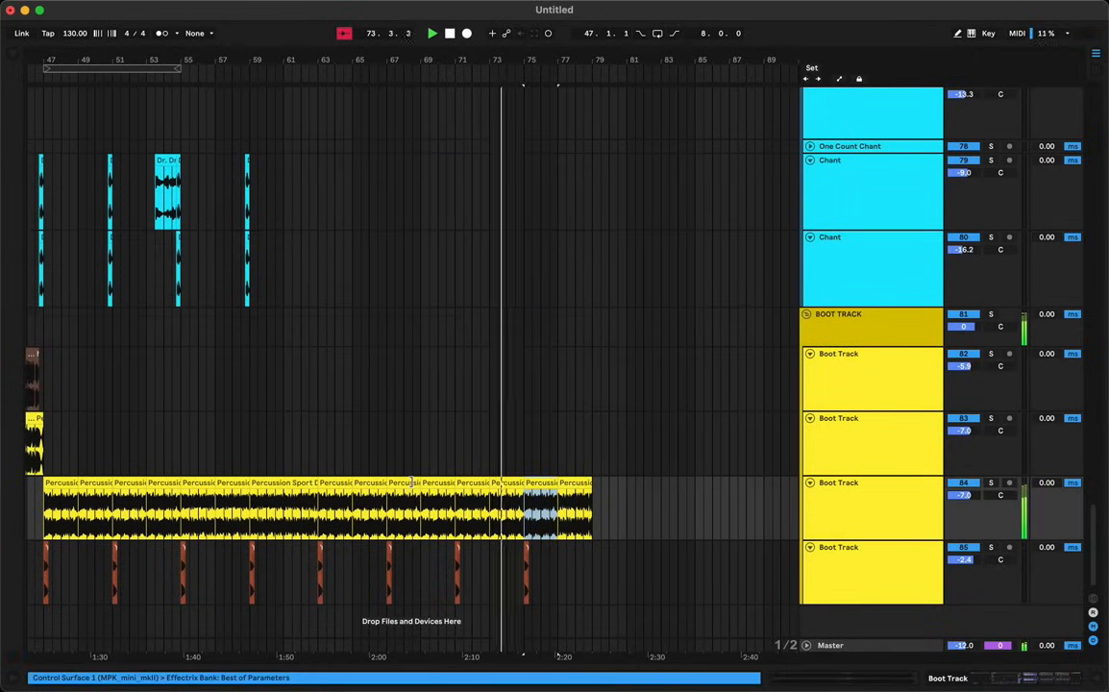
{"action": "key", "text": "super+d"}
Review the duplicated stab, FX and vocal clips and play the end of the second drop section from bar 77
{"action": "scroll", "coordinate": [458, 385], "scroll_direction": "up", "scroll_amount": 10}
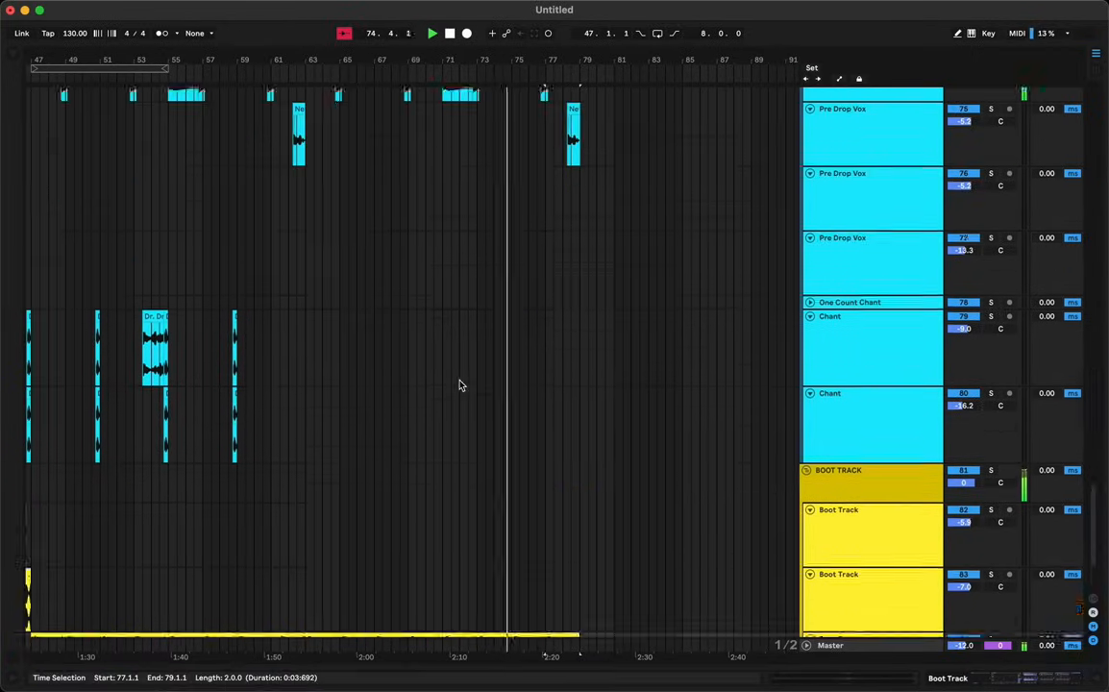
{"action": "scroll", "coordinate": [458, 384], "scroll_direction": "up", "scroll_amount": 10}
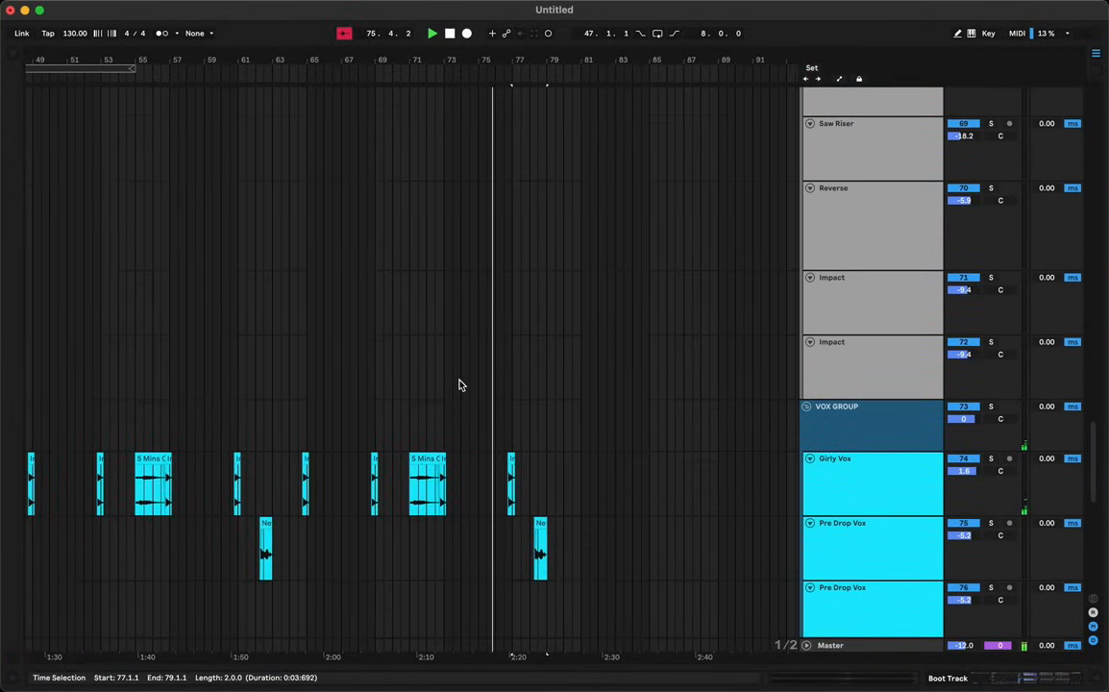
{"action": "scroll", "coordinate": [458, 385], "scroll_direction": "down", "scroll_amount": 5}
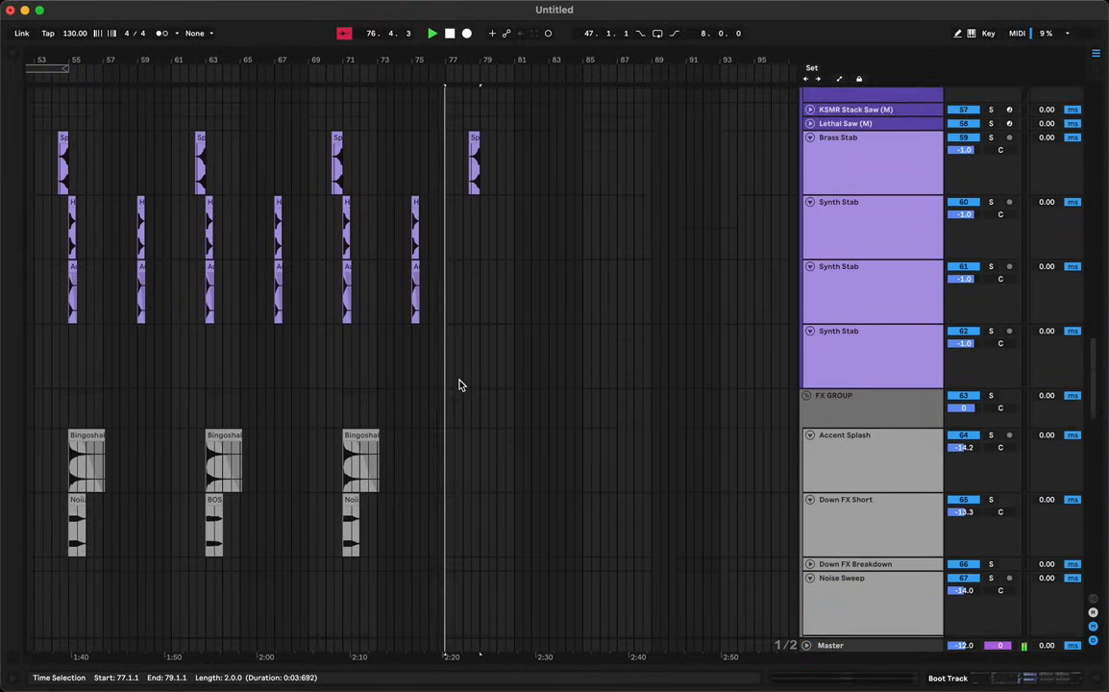
{"action": "scroll", "coordinate": [459, 383], "scroll_direction": "down", "scroll_amount": 2}
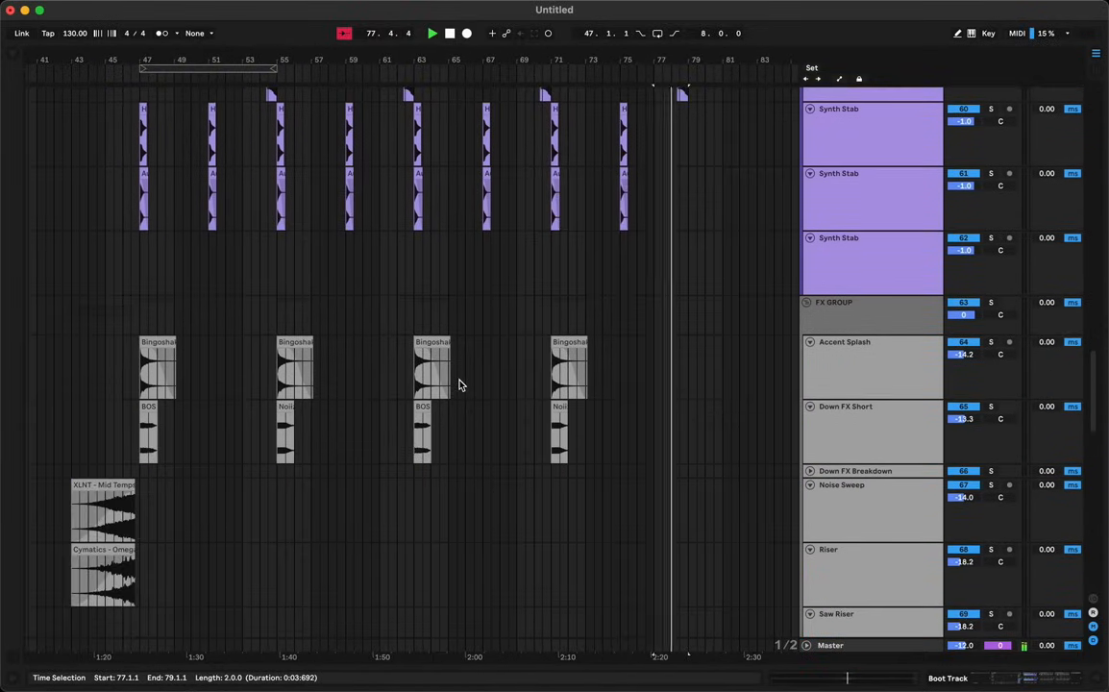
{"action": "scroll", "coordinate": [525, 358], "scroll_direction": "up", "scroll_amount": 5}
{"action": "scroll", "coordinate": [537, 309], "scroll_direction": "down", "scroll_amount": 15}
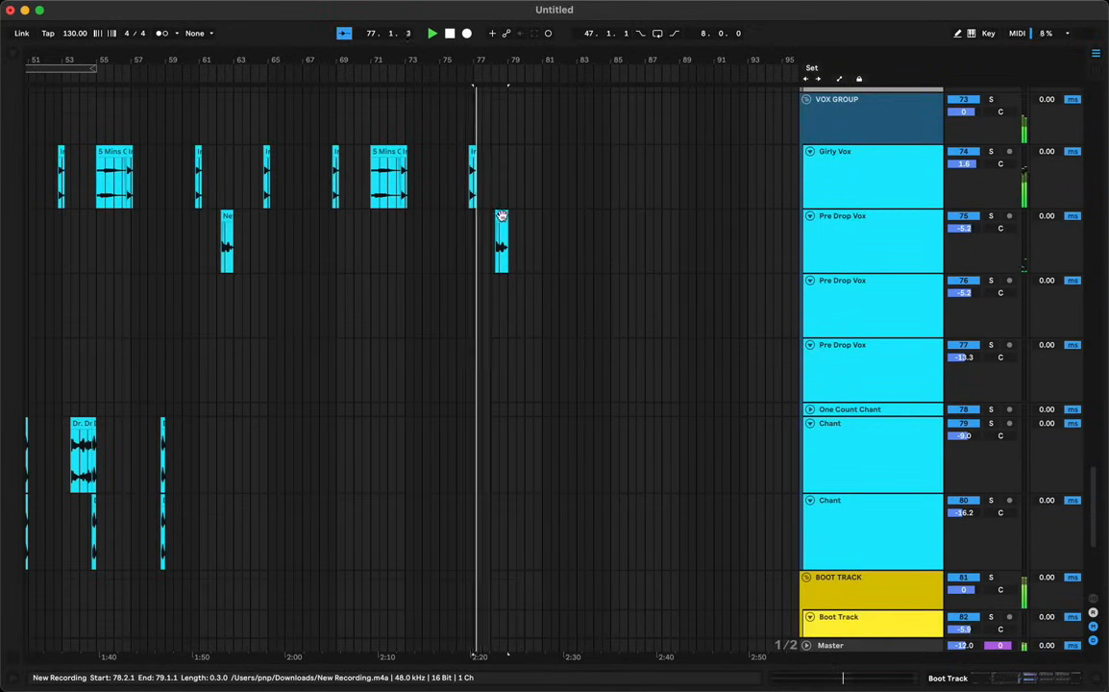
{"action": "left_click", "coordinate": [500, 213]}
{"action": "scroll", "coordinate": [500, 219], "scroll_direction": "up", "scroll_amount": 15}
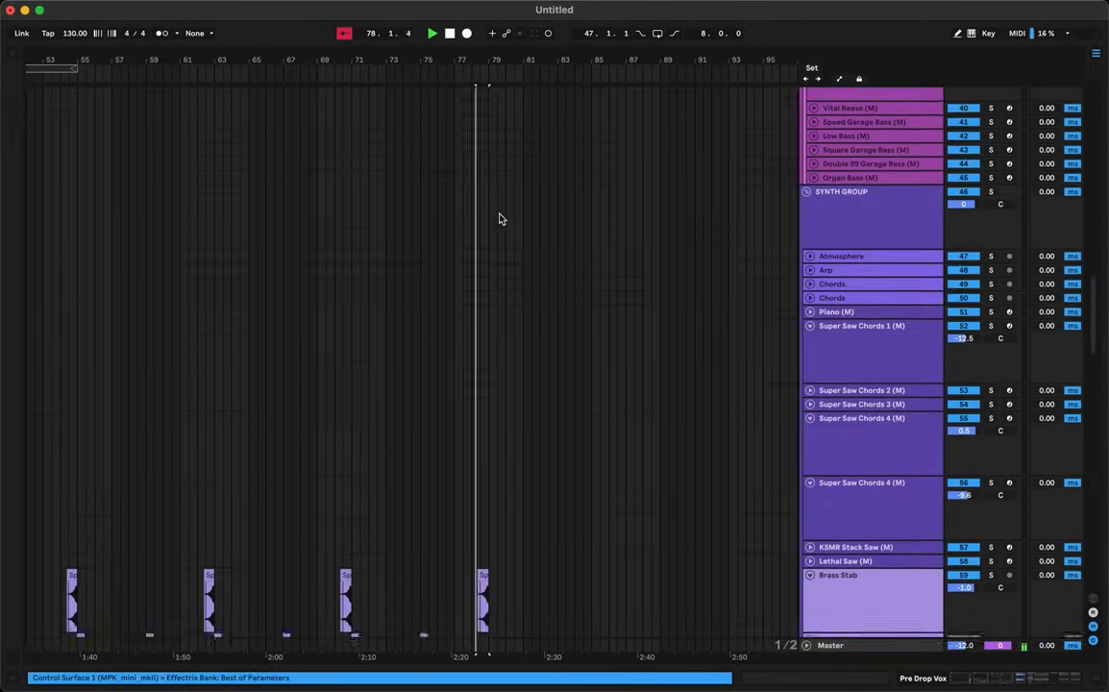
Select the four Brass Stab clips between bars 54 and 79, enable Warp and set their pitch to +2 semitones
{"action": "scroll", "coordinate": [502, 425], "scroll_direction": "down", "scroll_amount": 5}
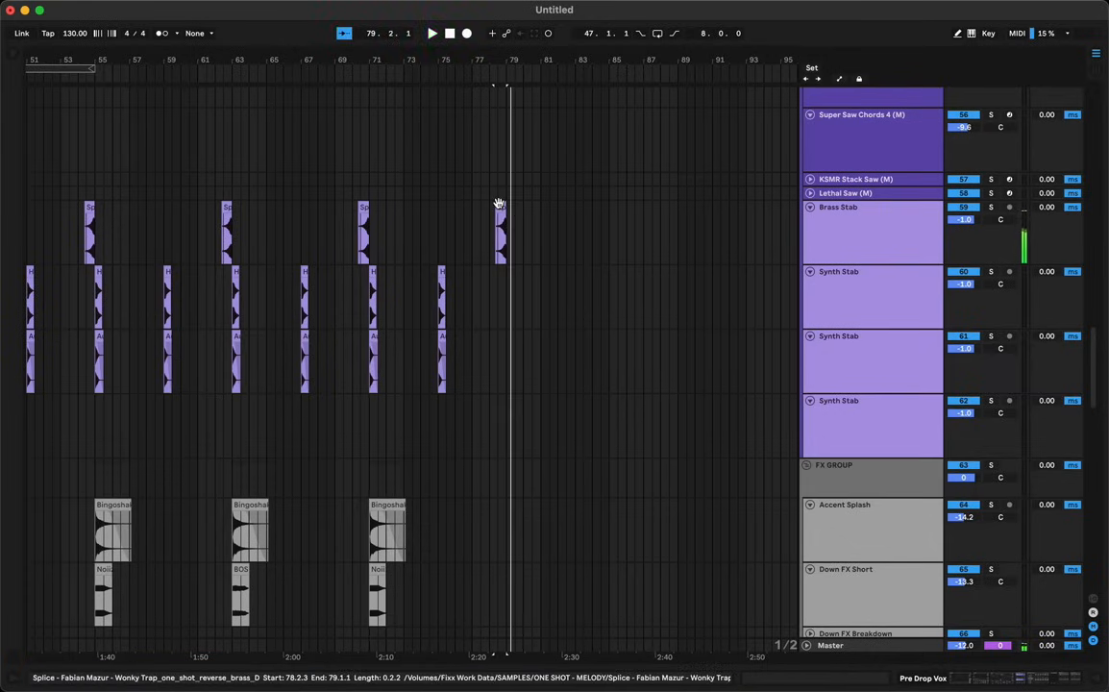
{"action": "left_click", "coordinate": [499, 219]}
{"action": "scroll", "coordinate": [410, 209], "scroll_direction": "left", "scroll_amount": 8}
{"action": "left_click", "coordinate": [389, 204], "text": "shift"}
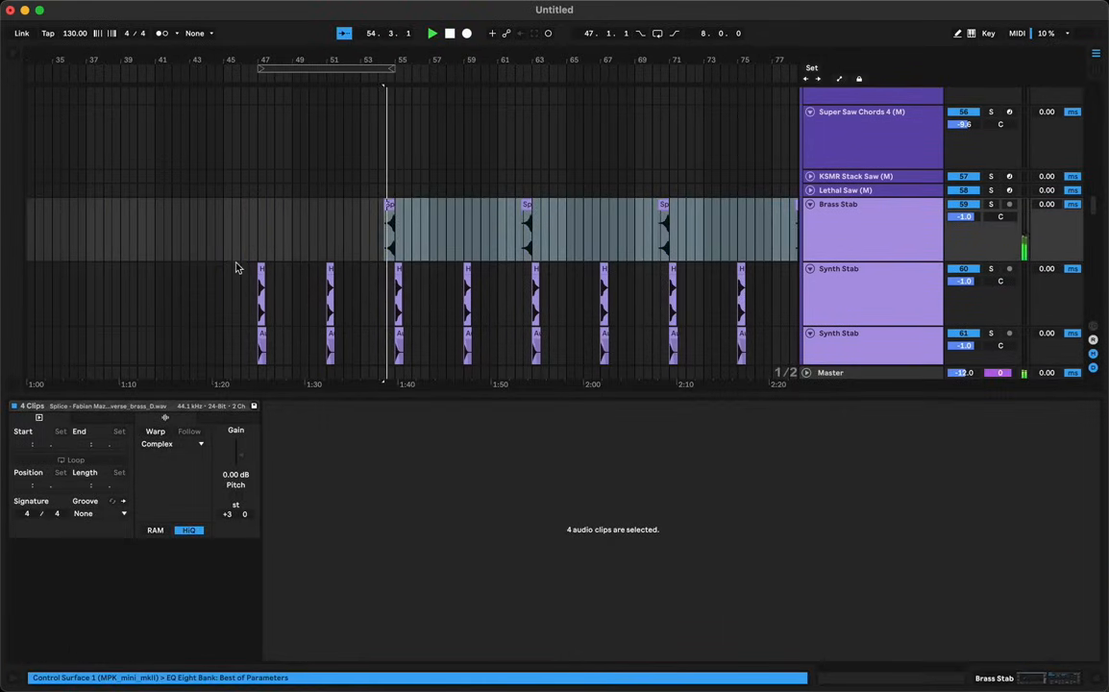
{"action": "left_click", "coordinate": [155, 433]}
{"action": "key", "text": "Return"}
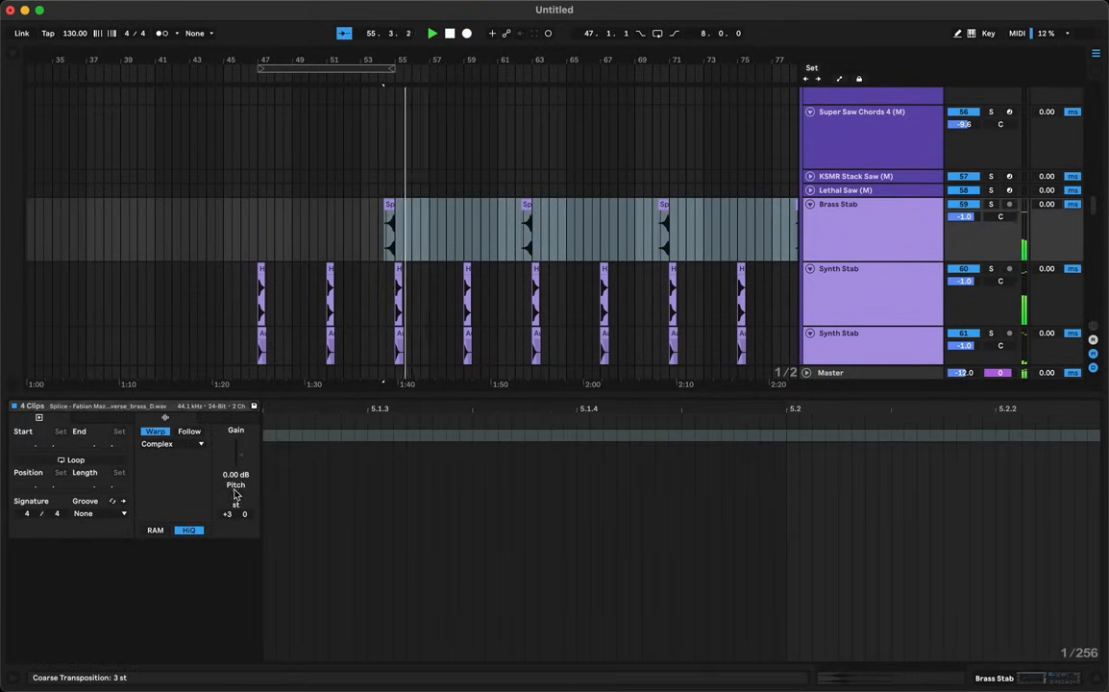
{"action": "left_click_drag", "start_coordinate": [238, 504], "coordinate": [240, 508]}
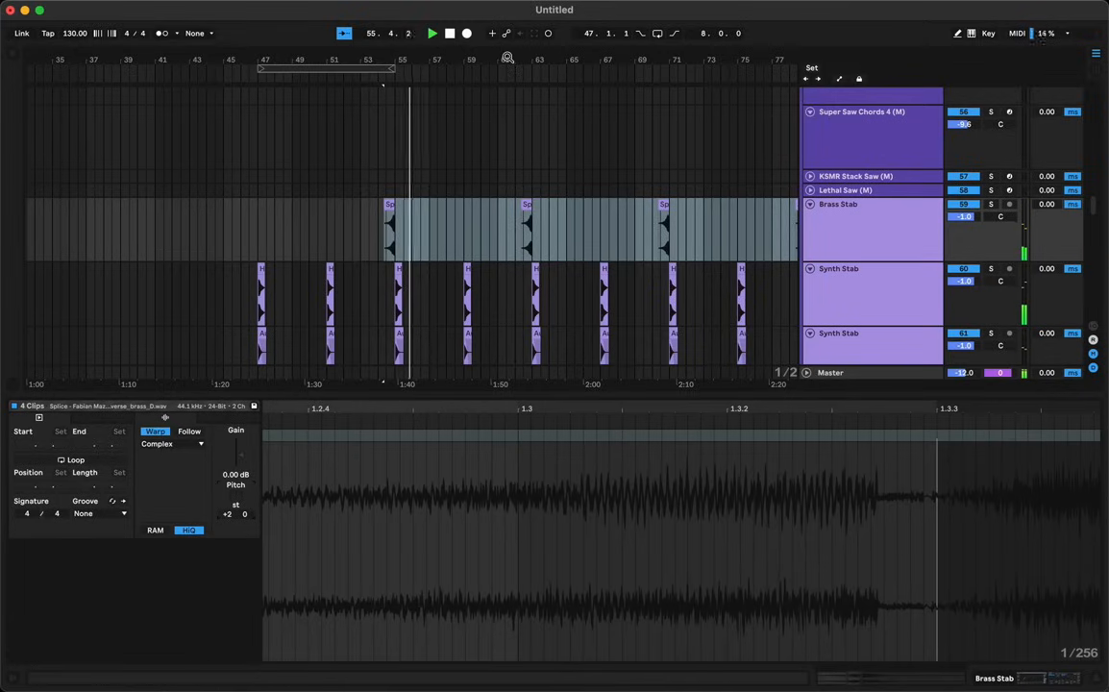
Play the end of the second drop from bar 77 to check the last Brass Stab and the drum loops
{"action": "left_click_drag", "start_coordinate": [508, 58], "coordinate": [505, 21]}
{"action": "left_click", "coordinate": [503, 242]}
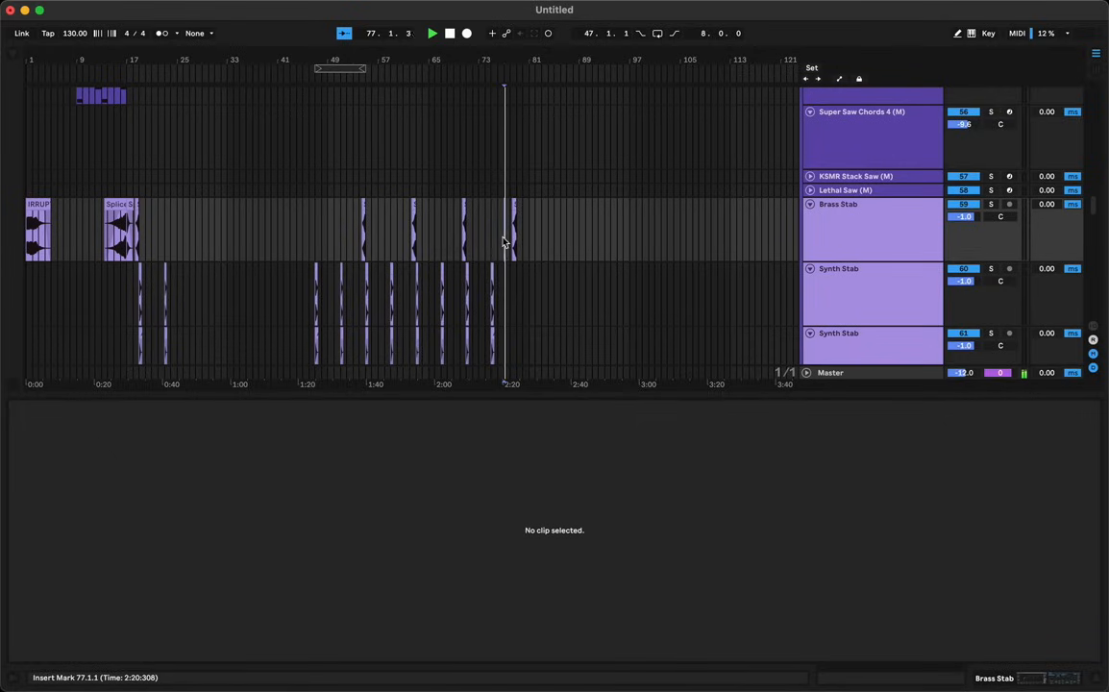
{"action": "left_click_drag", "start_coordinate": [516, 218], "coordinate": [514, 209]}
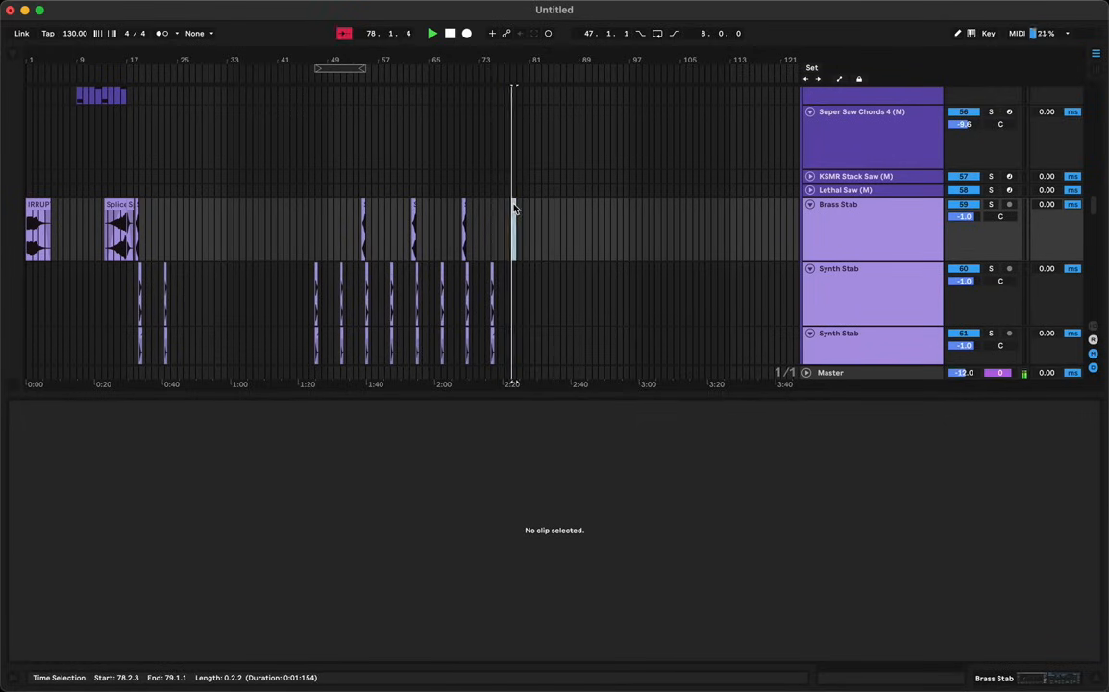
{"action": "left_click", "coordinate": [514, 208]}
{"action": "left_click", "coordinate": [511, 225]}
{"action": "scroll", "coordinate": [533, 213], "scroll_direction": "up", "scroll_amount": 15}
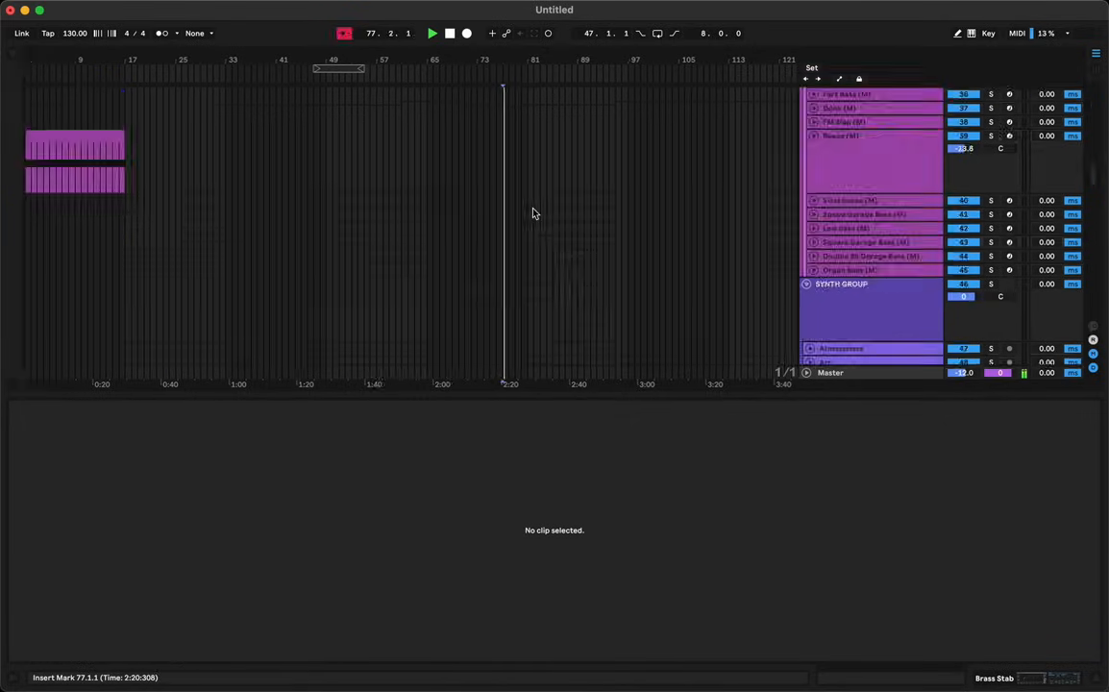
{"action": "double_click", "coordinate": [534, 396]}
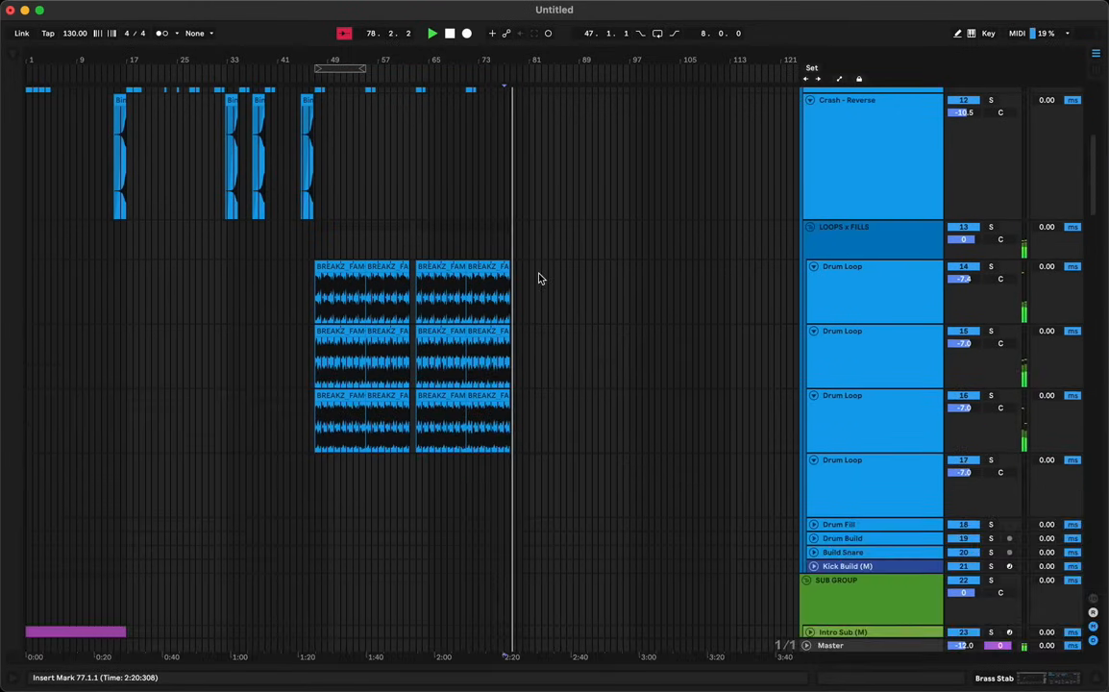
{"action": "left_click_drag", "start_coordinate": [523, 62], "coordinate": [524, 171]}
{"action": "key", "text": "space"}
Audition how the percussion on the third Boot Track ends at bar 79, playing it from bar 78
{"action": "scroll", "coordinate": [522, 172], "scroll_direction": "down", "scroll_amount": 20}
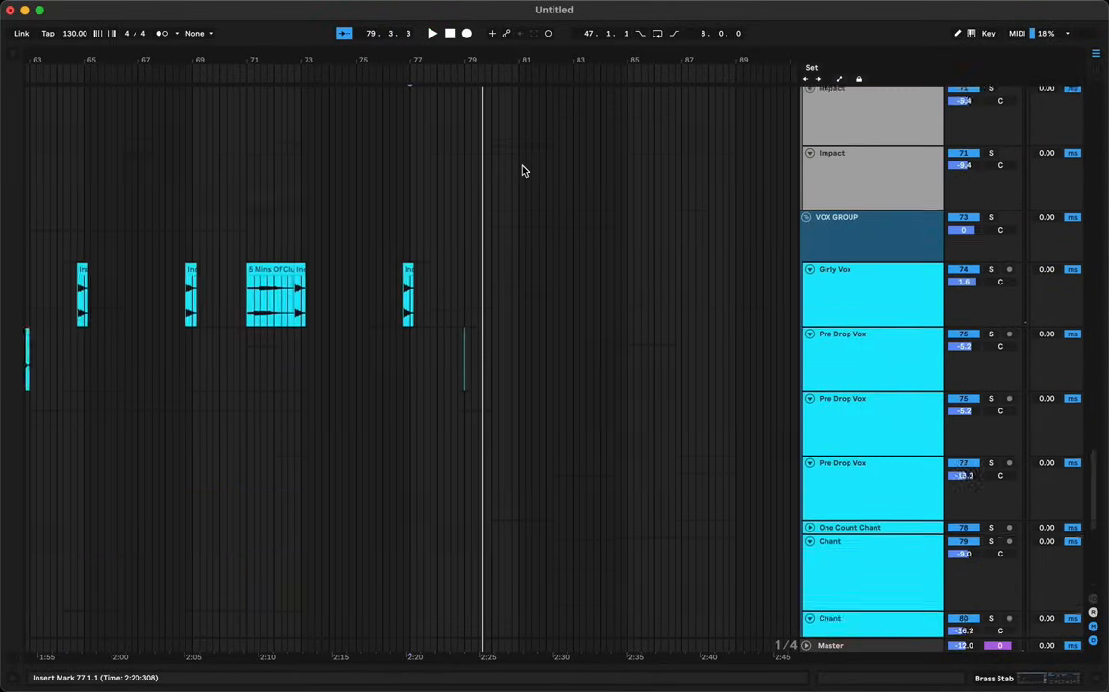
{"action": "left_click", "coordinate": [446, 426]}
{"action": "key", "text": "space"}
{"action": "left_click_drag", "start_coordinate": [486, 53], "coordinate": [485, 154]}
{"action": "mouse_move", "coordinate": [479, 484]}
{"action": "left_mouse_down"}
{"action": "mouse_move", "coordinate": [534, 483]}
{"action": "mouse_move", "coordinate": [481, 485]}
{"action": "left_mouse_up"}
{"action": "key", "text": "space"}
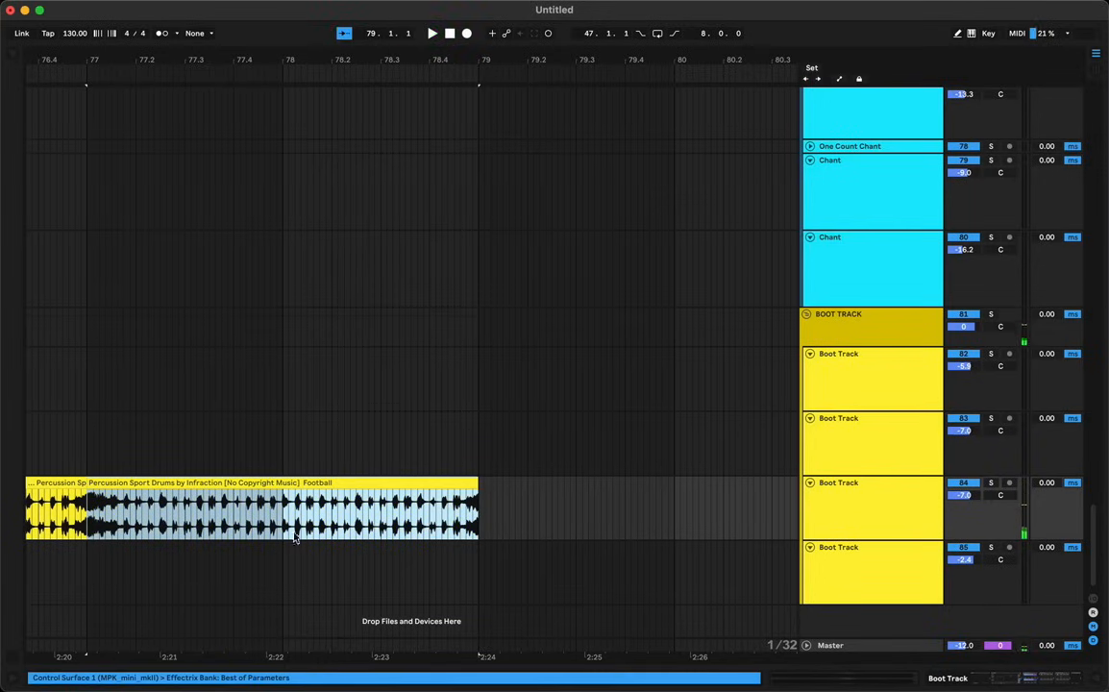
{"action": "left_click", "coordinate": [284, 533]}
{"action": "key", "text": "space"}
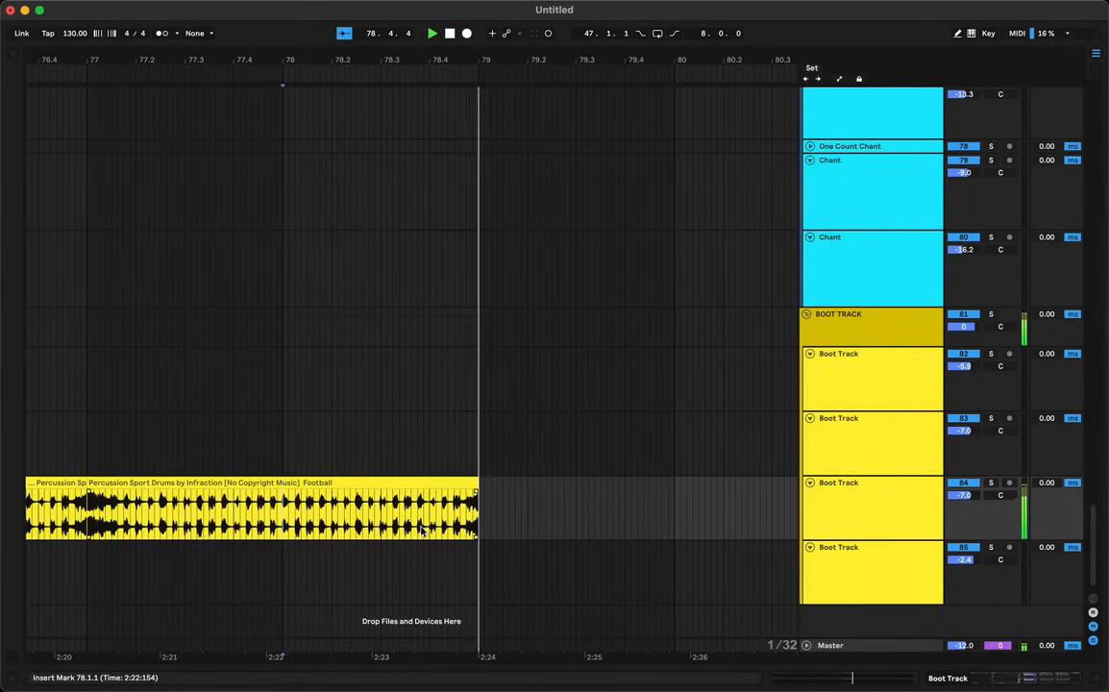
{"action": "key", "text": "space"}
{"action": "key", "text": "space"}
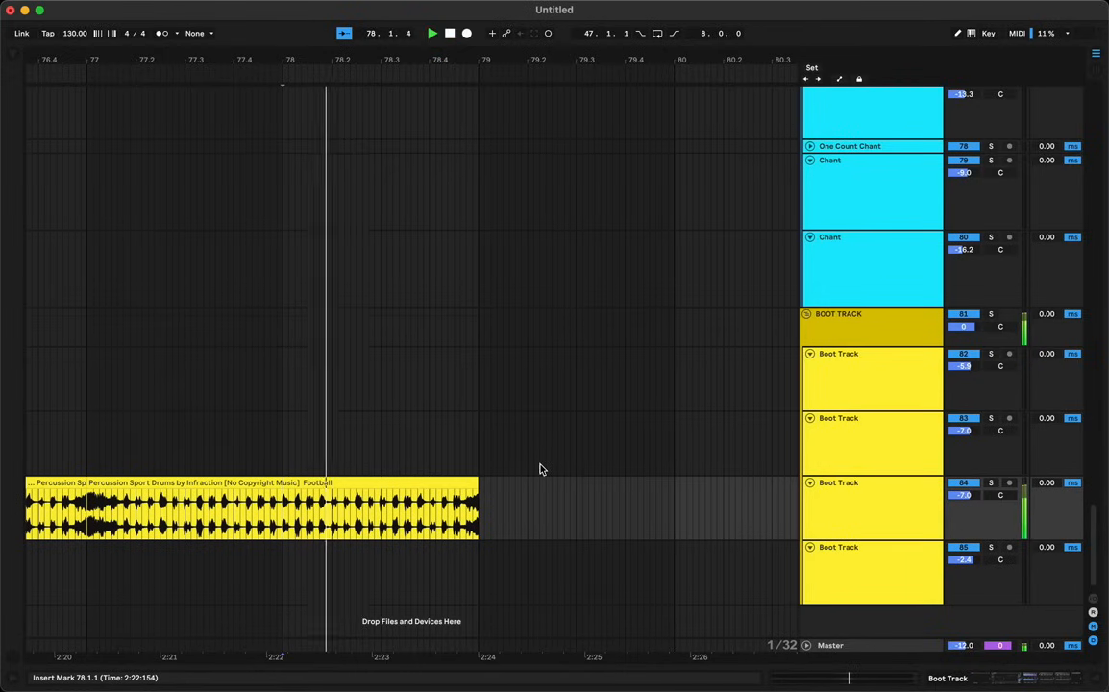
{"action": "key", "text": "space"}
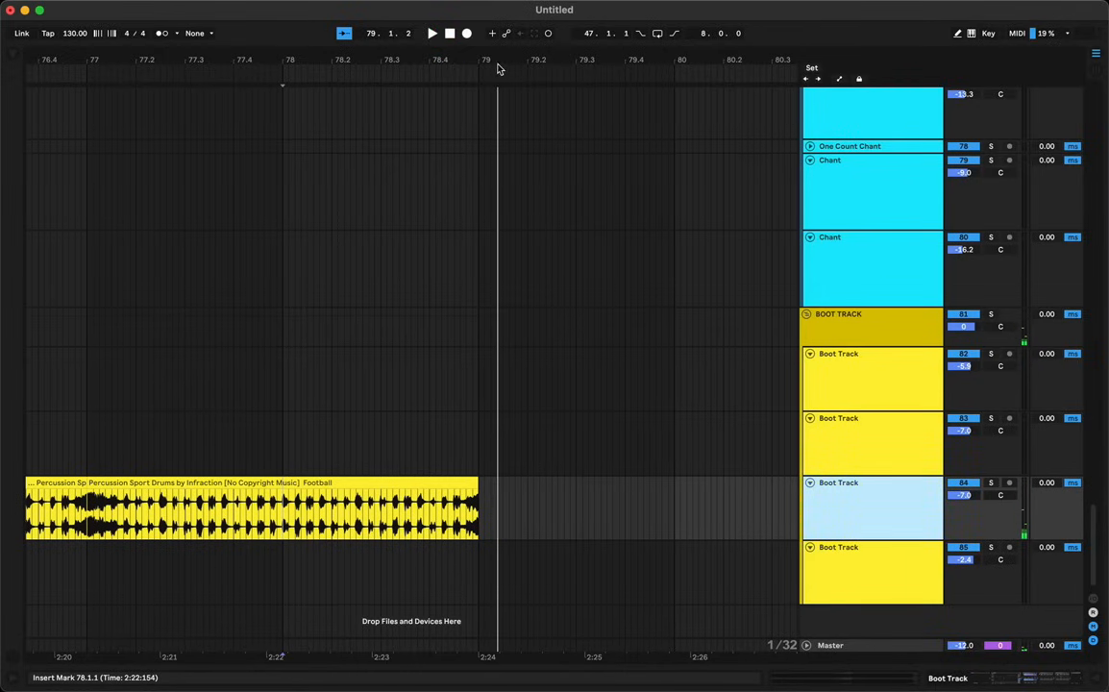
Duplicate the third Boot Track and delete all percussion clips from the copy
{"action": "key", "text": "super+d"}
{"action": "left_click_drag", "start_coordinate": [502, 269], "coordinate": [501, 354]}
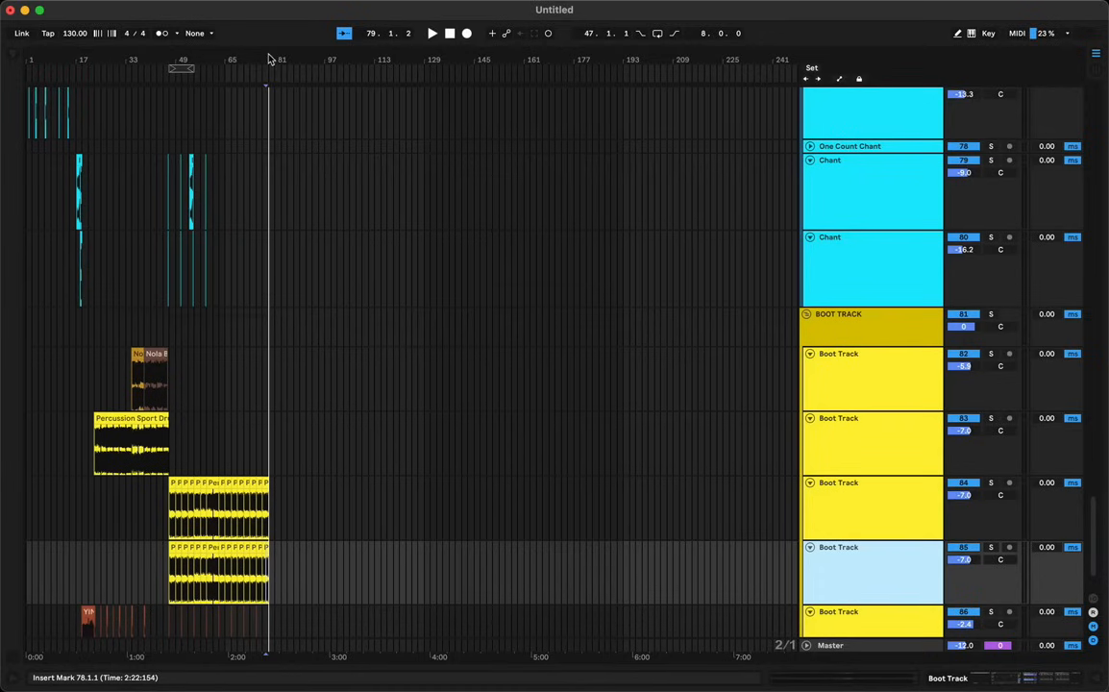
{"action": "left_click_drag", "start_coordinate": [296, 563], "coordinate": [152, 573]}
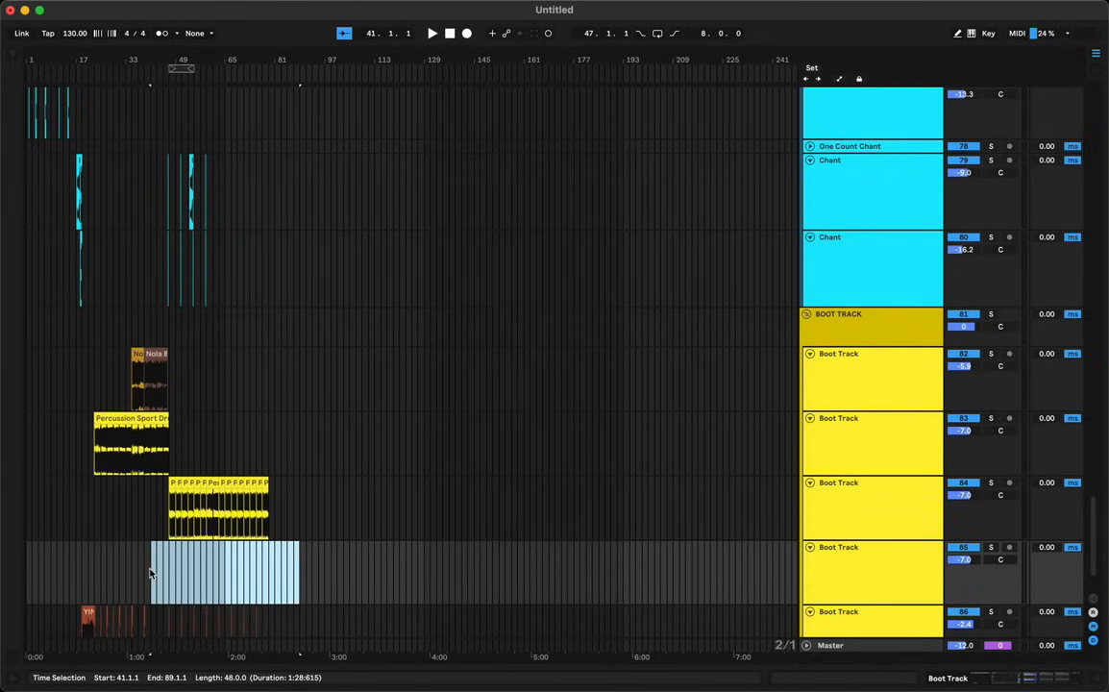
Copy the Delay effect from the Pre Drop Vox track and paste it at the end of the duplicated Boot Track's effect chain
{"action": "left_click_drag", "start_coordinate": [263, 59], "coordinate": [325, 115]}
{"action": "left_click", "coordinate": [357, 211]}
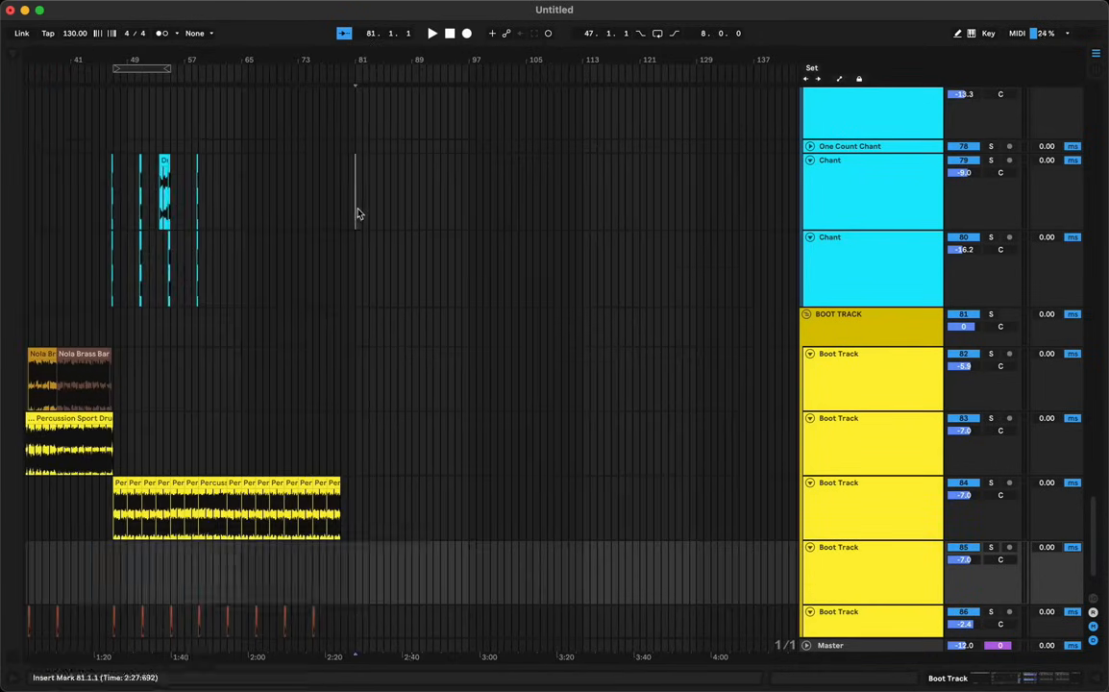
{"action": "scroll", "coordinate": [424, 227], "scroll_direction": "left", "scroll_amount": 2}
{"action": "scroll", "coordinate": [424, 227], "scroll_direction": "down", "scroll_amount": 1}
{"action": "left_click", "coordinate": [424, 227]}
{"action": "scroll", "coordinate": [409, 242], "scroll_direction": "left", "scroll_amount": 3}
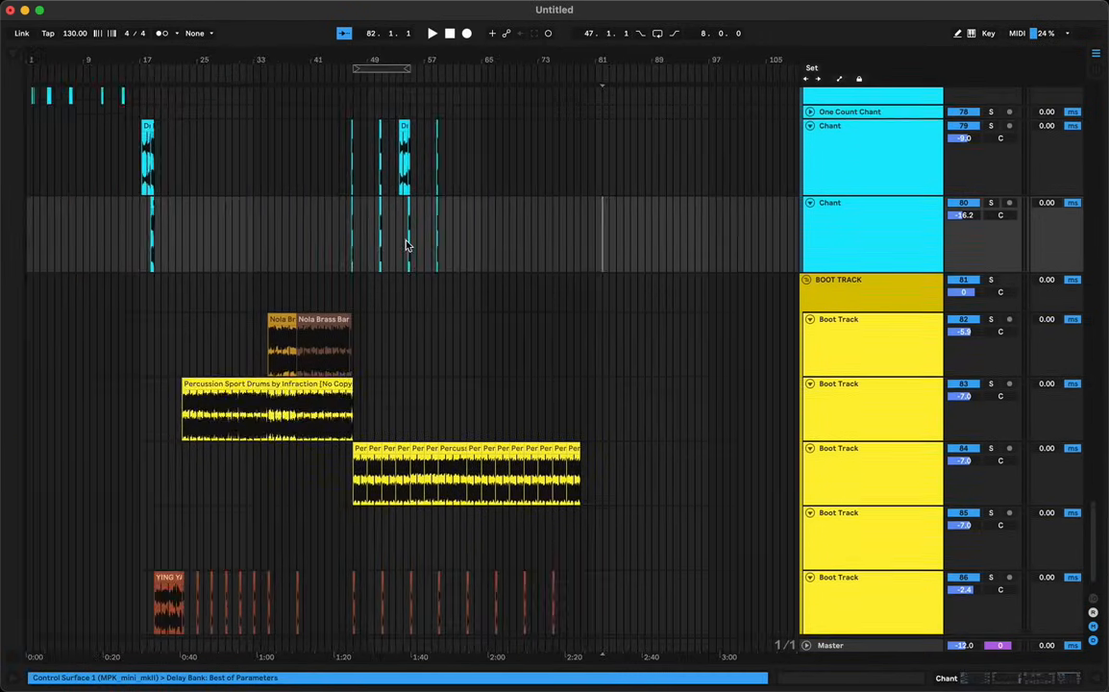
{"action": "scroll", "coordinate": [409, 242], "scroll_direction": "up", "scroll_amount": 5}
{"action": "left_click", "coordinate": [197, 297]}
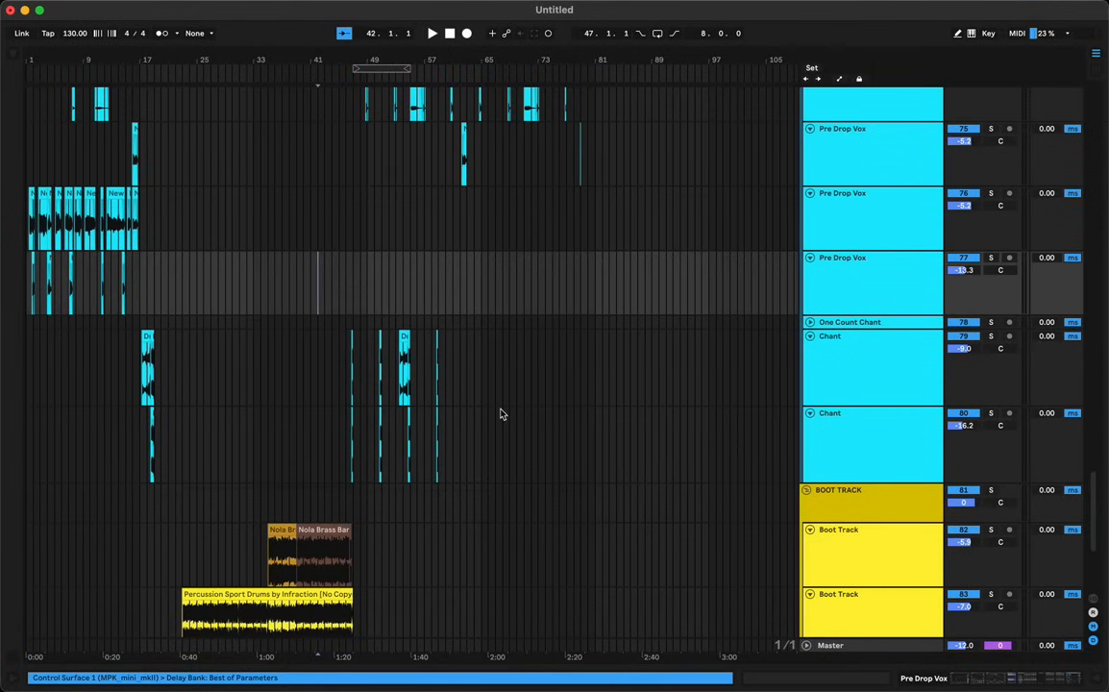
{"action": "key", "text": "shift+Tab"}
{"action": "scroll", "coordinate": [534, 416], "scroll_direction": "down", "scroll_amount": 5}
{"action": "left_click", "coordinate": [565, 363]}
{"action": "scroll", "coordinate": [700, 611], "scroll_direction": "right", "scroll_amount": 5}
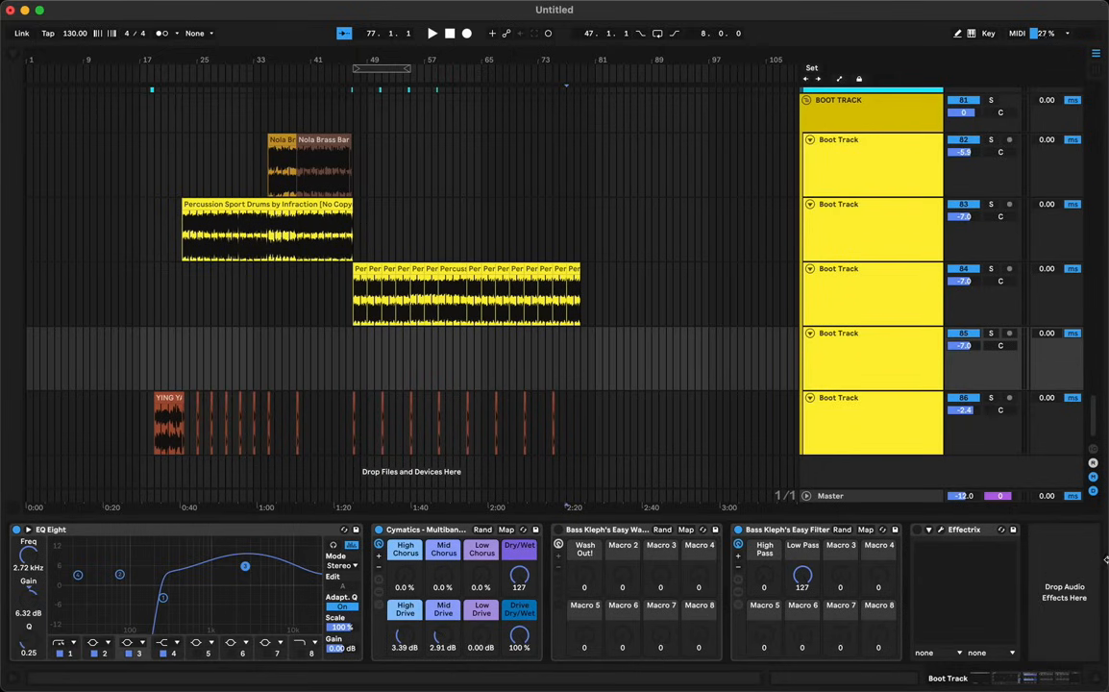
{"action": "left_click", "coordinate": [1028, 574]}
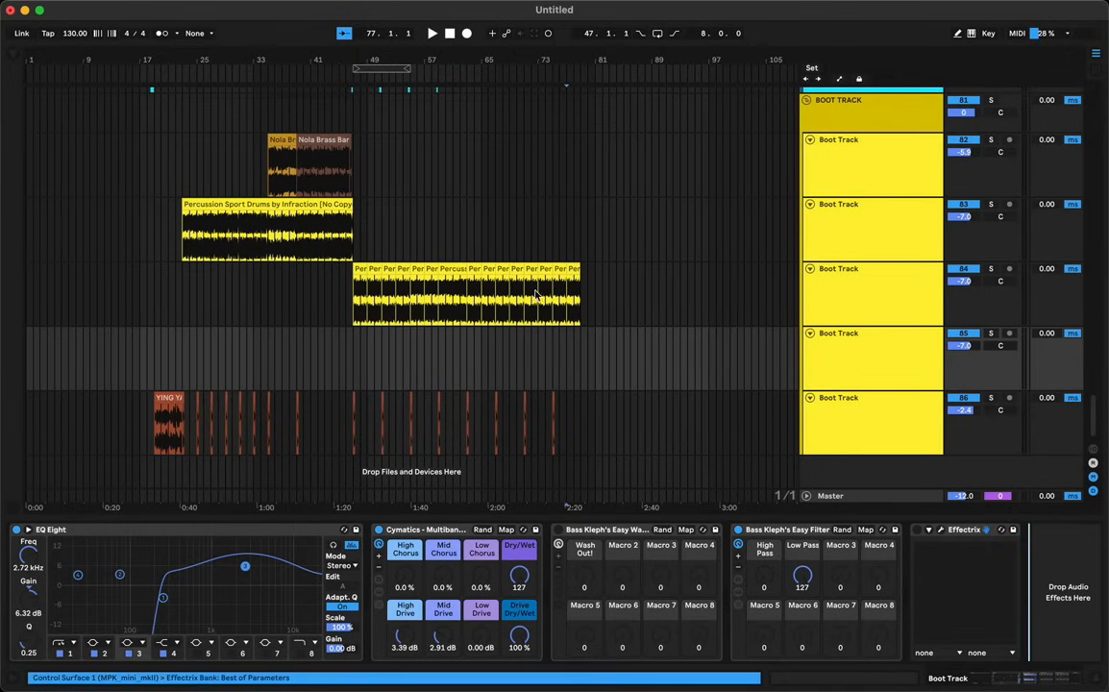
{"action": "key", "text": "super+v"}
Copy the last sixteenth note of percussion before bar 79 onto the empty duplicated Boot Track and play the delayed ending
{"action": "left_click_drag", "start_coordinate": [587, 61], "coordinate": [587, 145]}
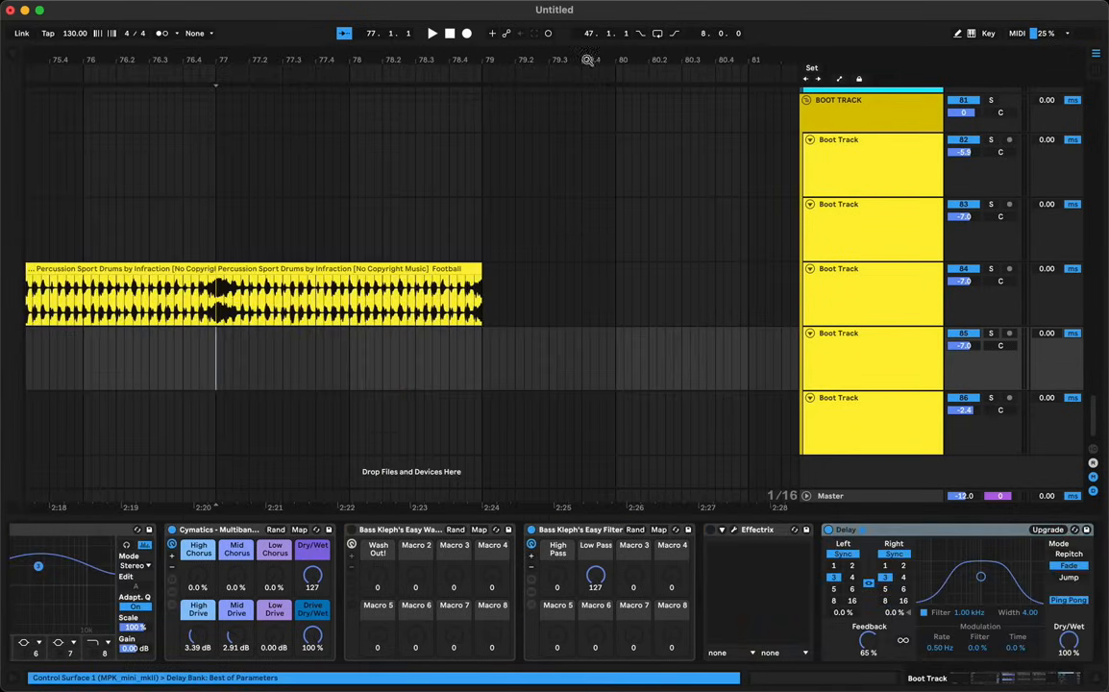
{"action": "left_click_drag", "start_coordinate": [468, 294], "coordinate": [481, 299]}
{"action": "key", "text": "super+c"}
{"action": "left_click", "coordinate": [468, 360]}
{"action": "key", "text": "super+v"}
{"action": "left_click", "coordinate": [404, 357]}
{"action": "key", "text": "space"}
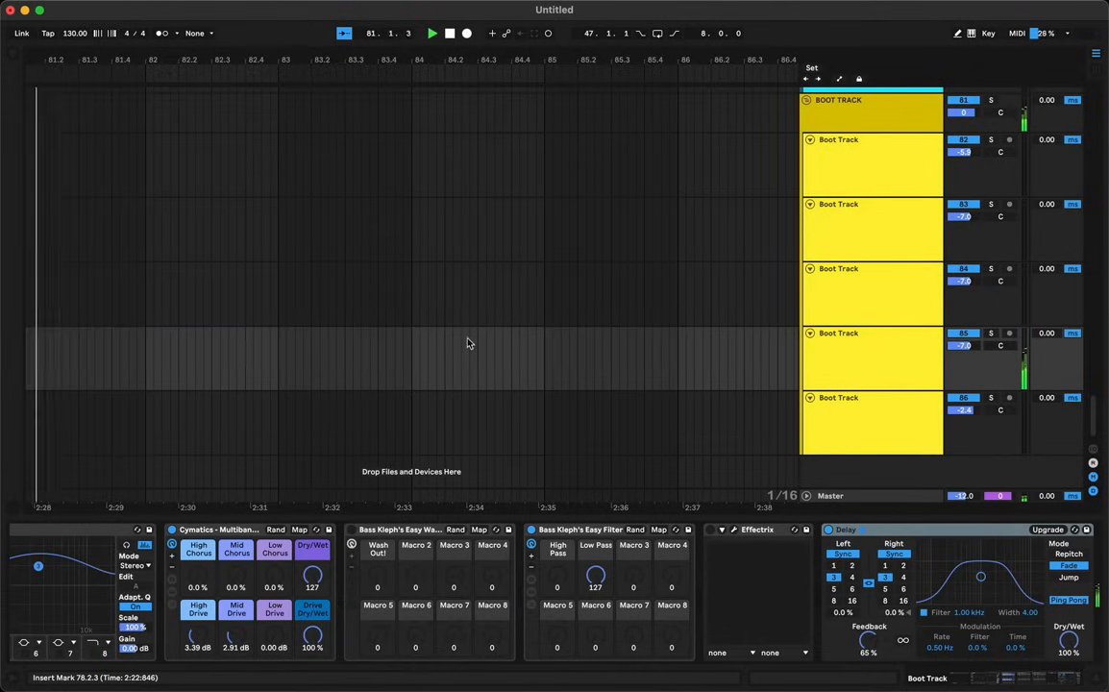
Set the Delay's feedback to 51% and its filter to 3.23 kHz with a width of 5.09
{"action": "scroll", "coordinate": [476, 347], "scroll_direction": "left", "scroll_amount": 10}
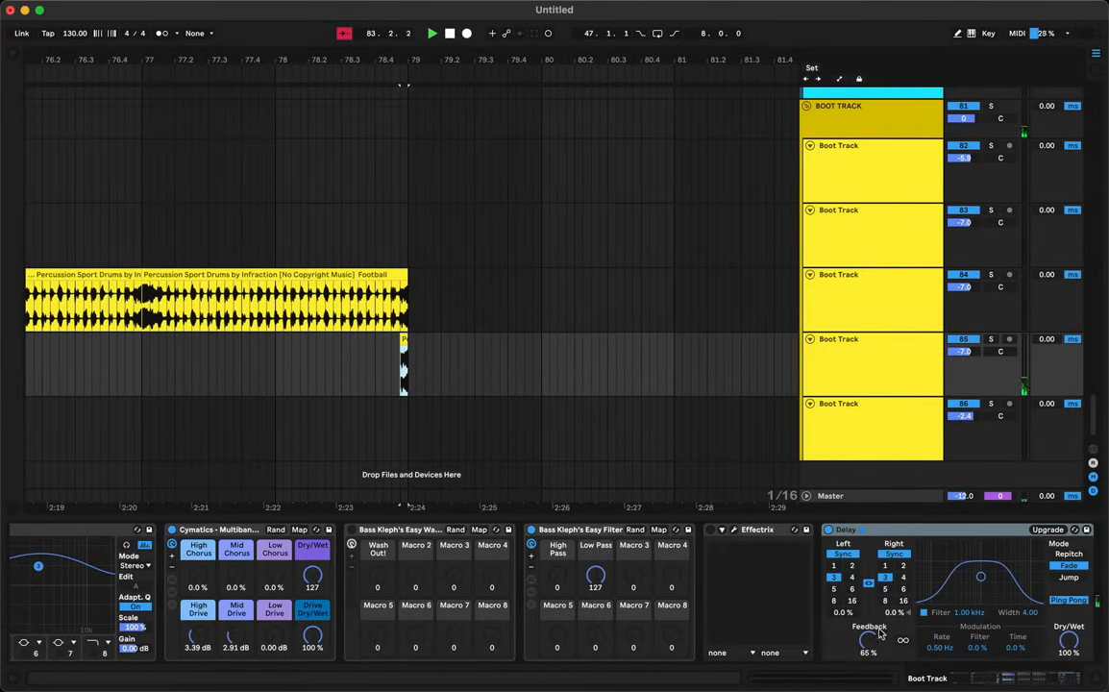
{"action": "left_click_drag", "start_coordinate": [879, 626], "coordinate": [878, 646]}
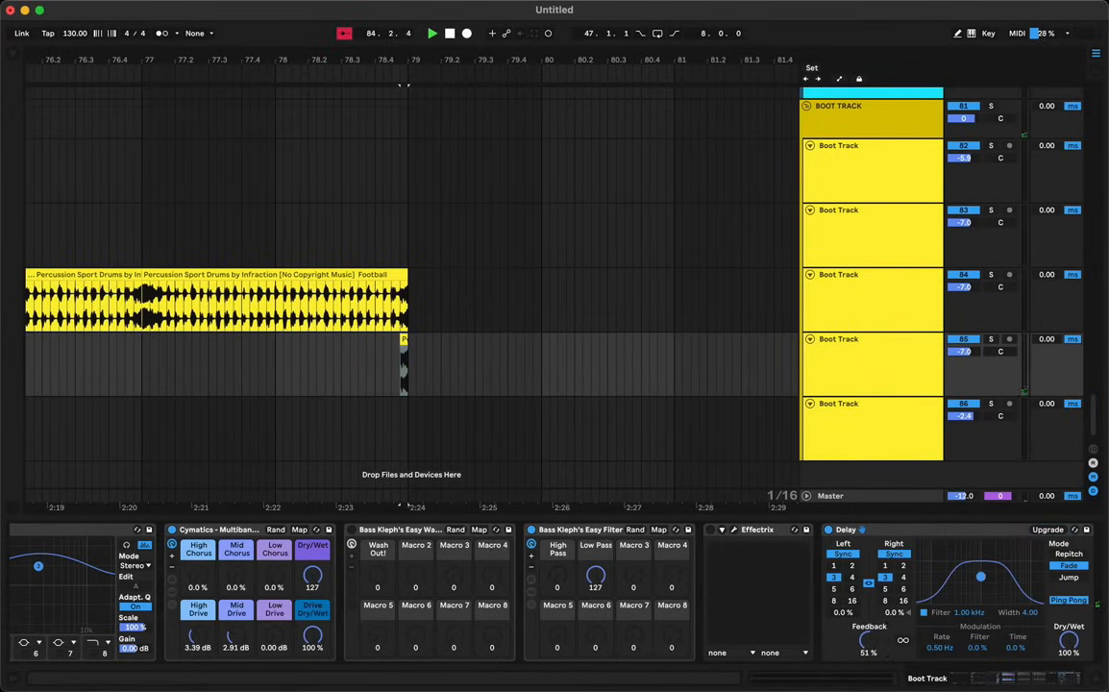
{"action": "left_click", "coordinate": [307, 365]}
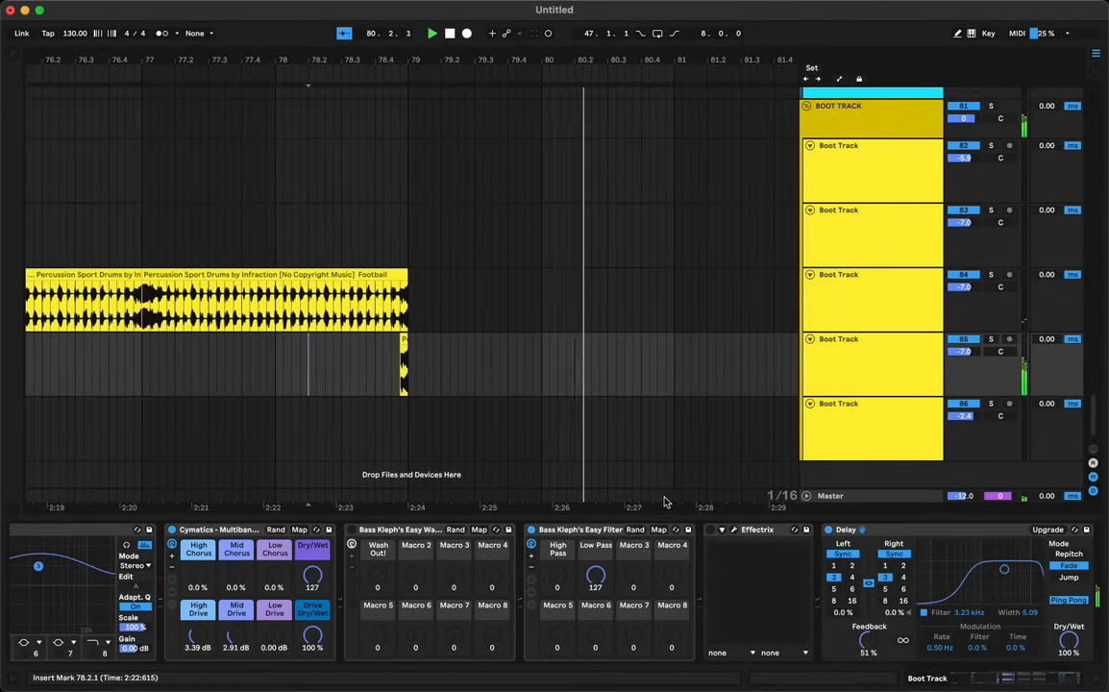
Lower the volume of the delayed percussion Boot Track to -17.5 dB
{"action": "key", "text": "Tab"}
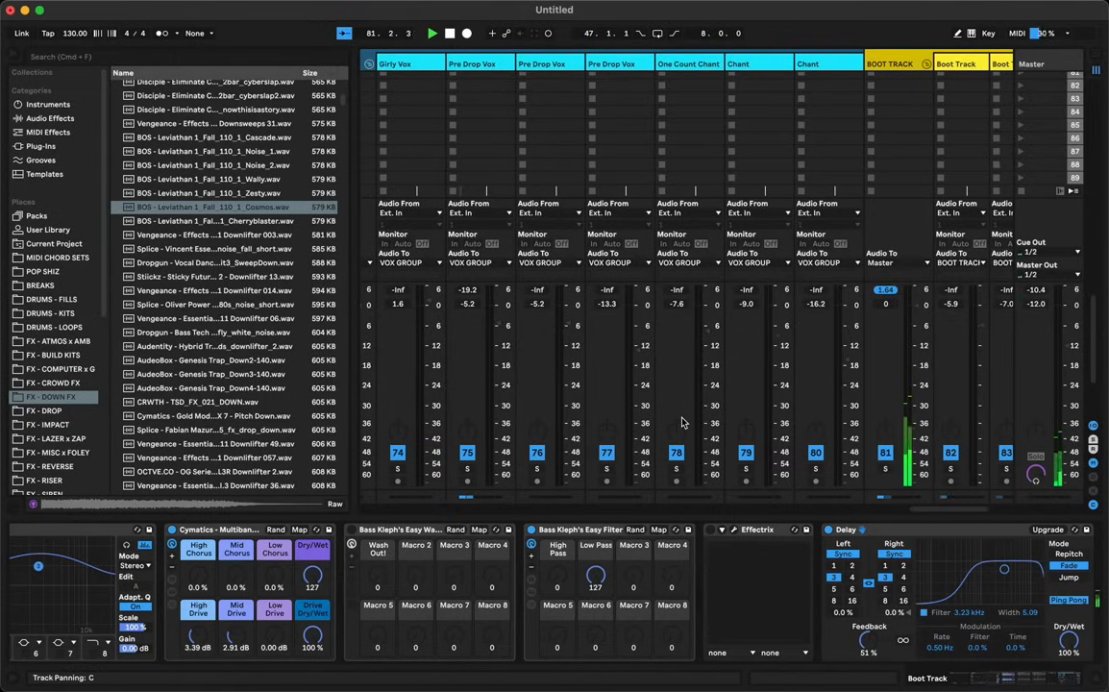
{"action": "scroll", "coordinate": [682, 423], "scroll_direction": "right", "scroll_amount": 4}
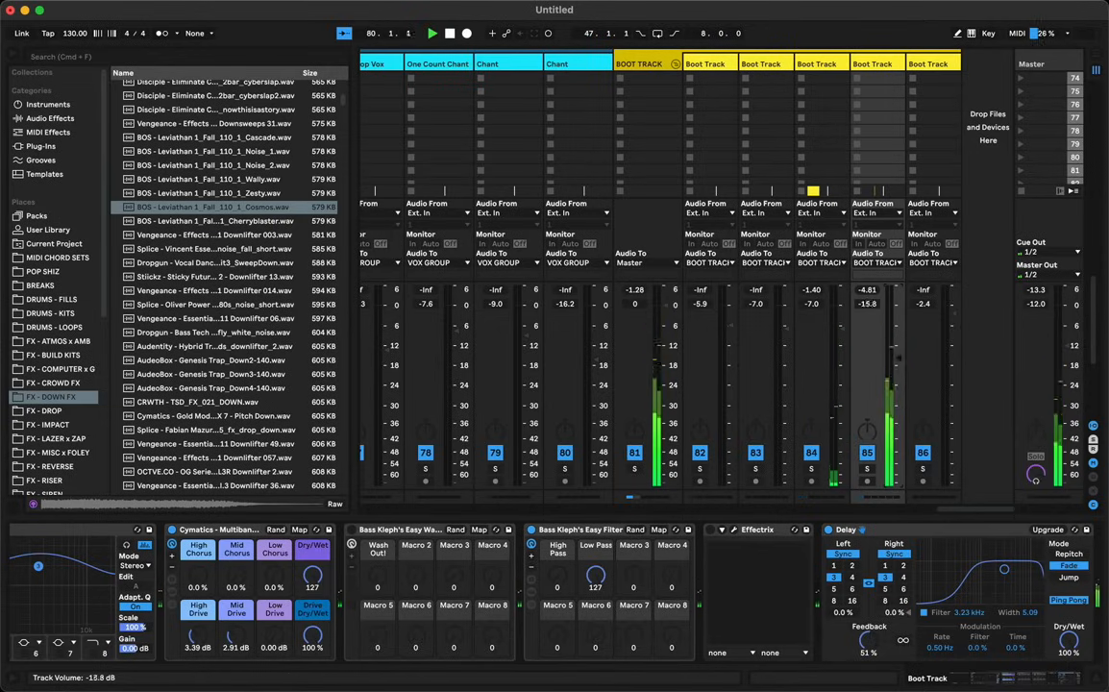
{"action": "key", "text": "Tab"}
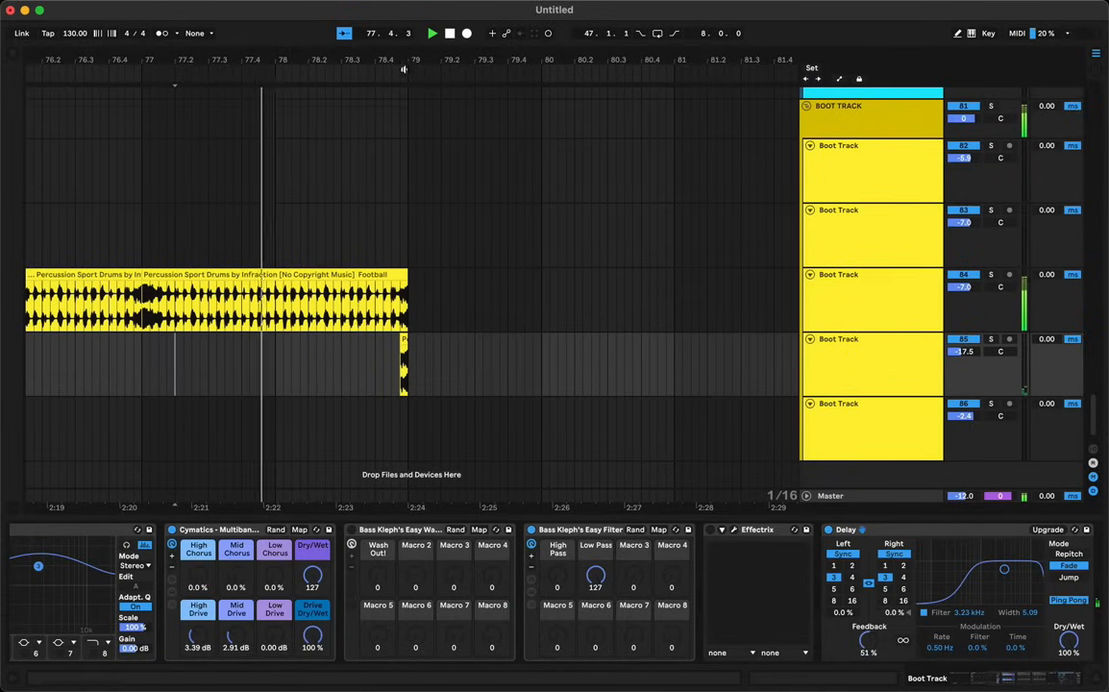
Play the whole arrangement from bar 1 and examine the intro vocal tracks
{"action": "left_click_drag", "start_coordinate": [408, 57], "coordinate": [409, 17]}
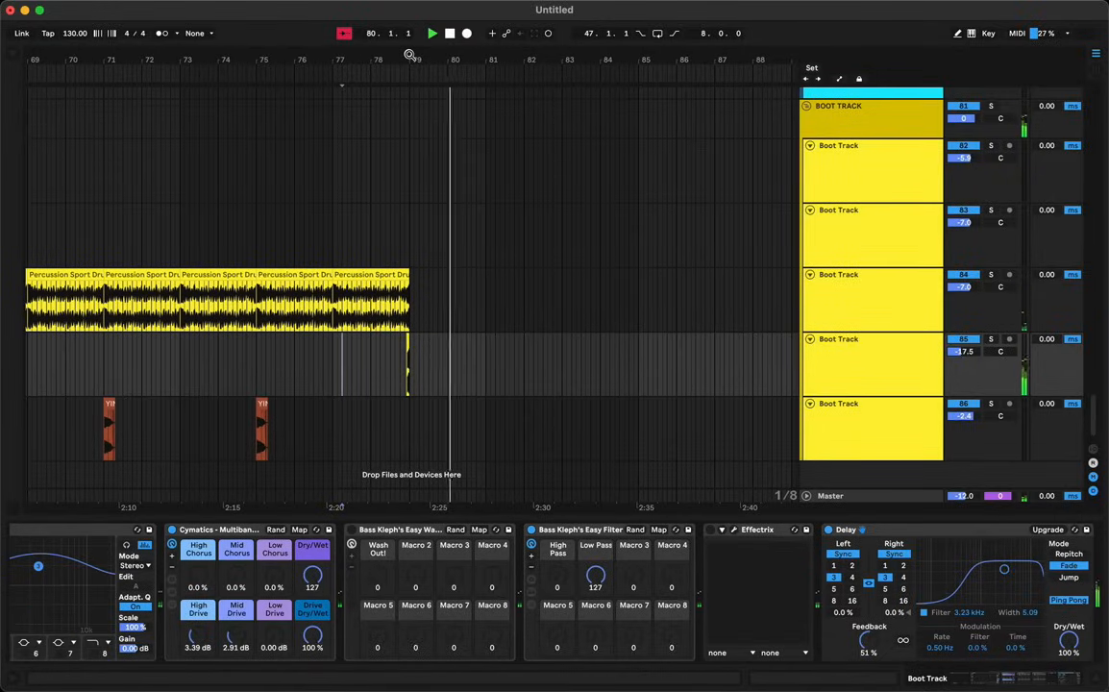
{"action": "left_click_drag", "start_coordinate": [406, 54], "coordinate": [406, 15]}
{"action": "scroll", "coordinate": [351, 311], "scroll_direction": "left", "scroll_amount": 2}
{"action": "key", "text": "space"}
{"action": "left_click", "coordinate": [29, 353]}
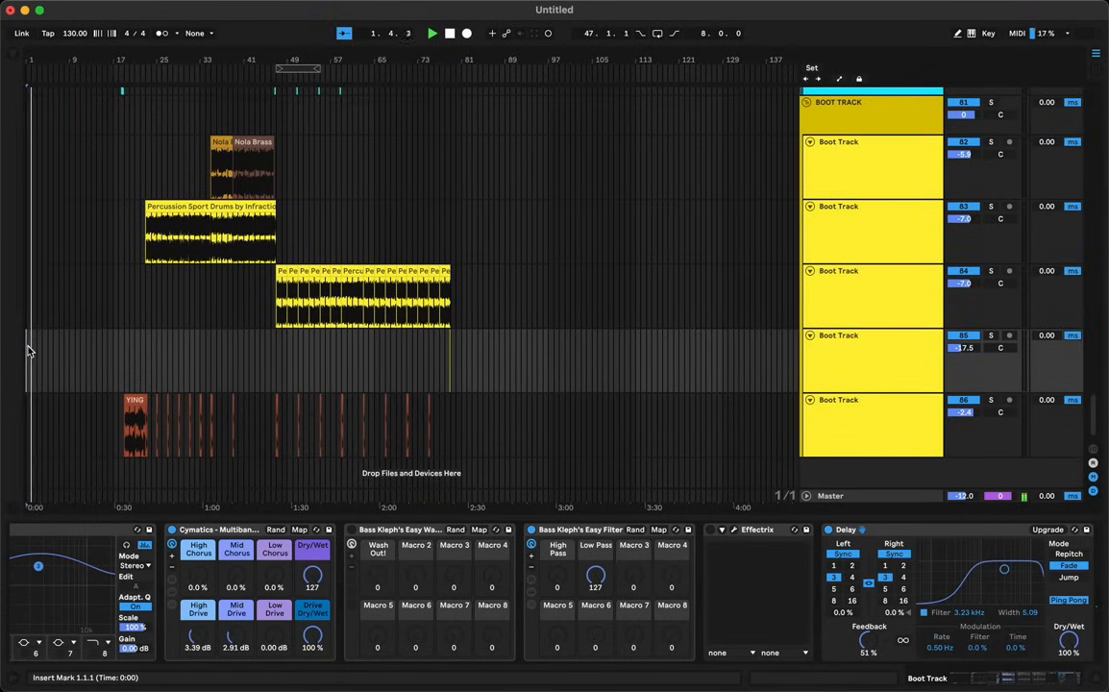
{"action": "scroll", "coordinate": [29, 353], "scroll_direction": "up", "scroll_amount": 10}
{"action": "scroll", "coordinate": [29, 353], "scroll_direction": "down", "scroll_amount": 1}
{"action": "left_click_drag", "start_coordinate": [44, 59], "coordinate": [95, 301]}
On the second Pre Drop Vox track's EQ Eight, lower the low-cut frequency and set band 5 to 1.35 kHz, 4.59 dB gain and Q 0.10
{"action": "left_click", "coordinate": [55, 394]}
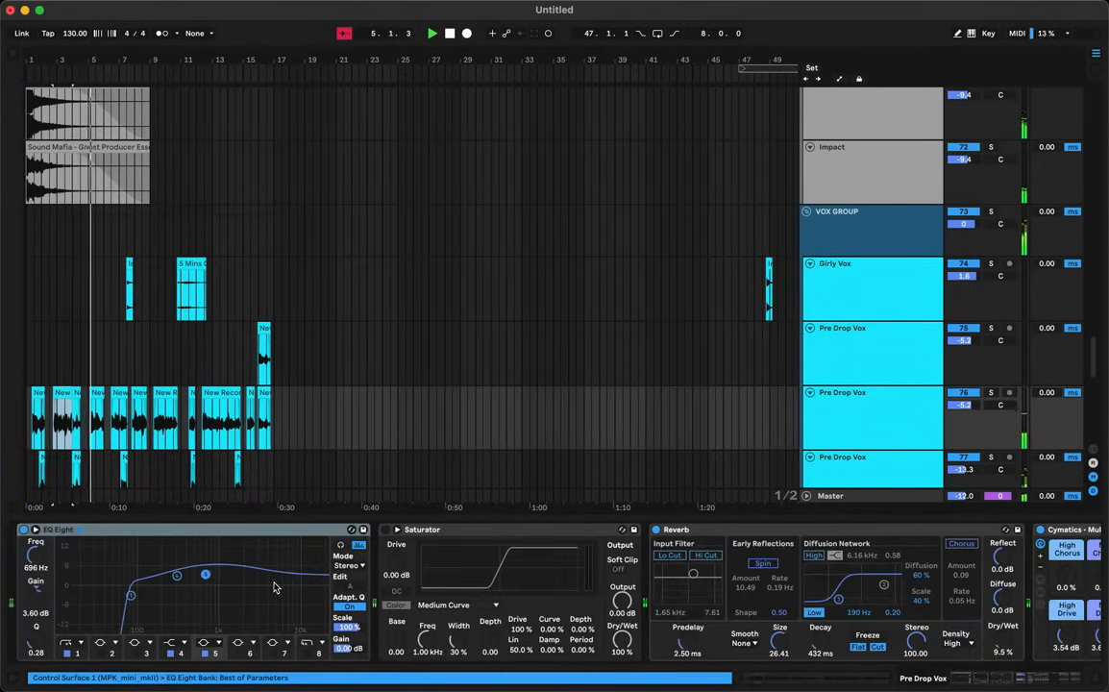
{"action": "left_click", "coordinate": [132, 596]}
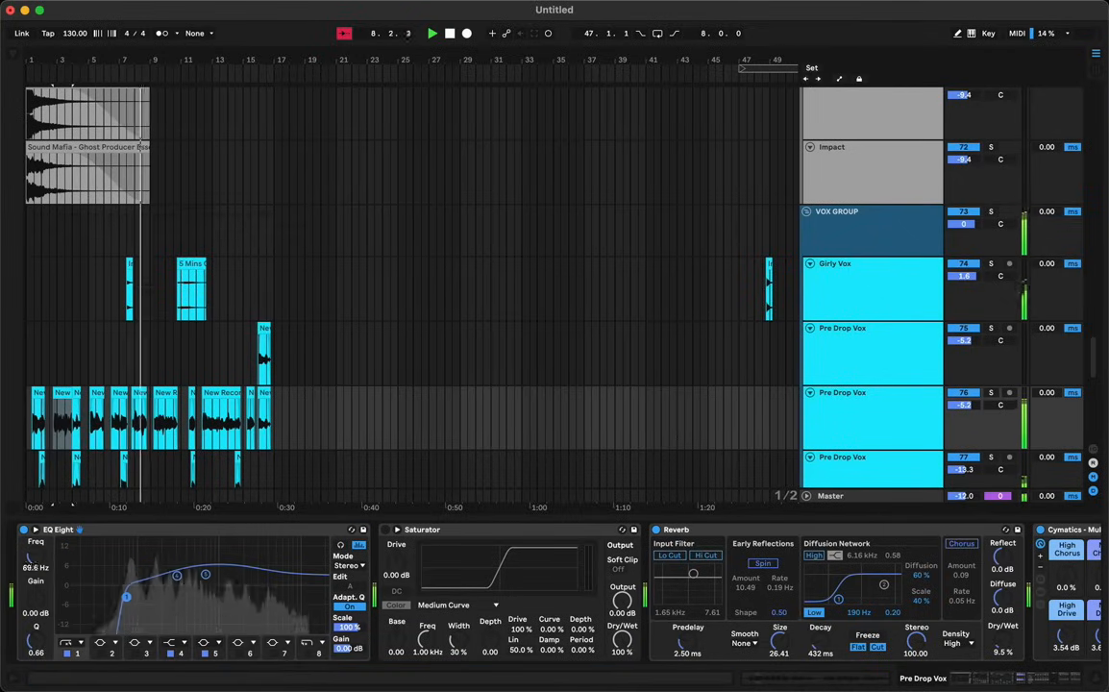
{"action": "left_click_drag", "start_coordinate": [119, 596], "coordinate": [106, 598]}
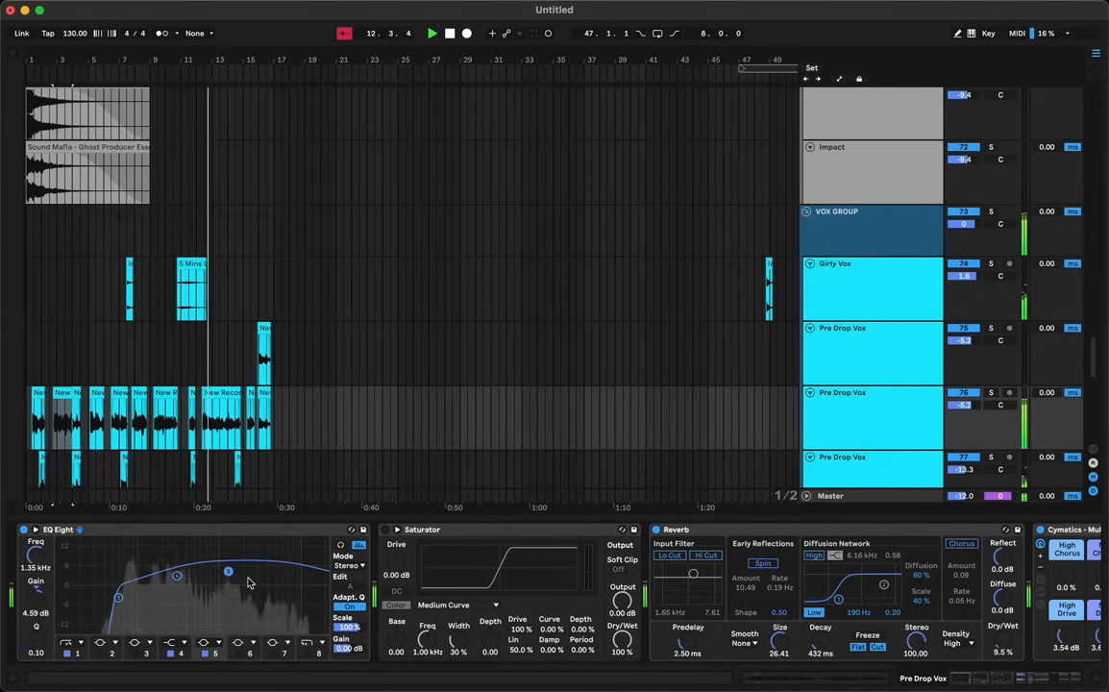
{"action": "key", "text": "Tab"}
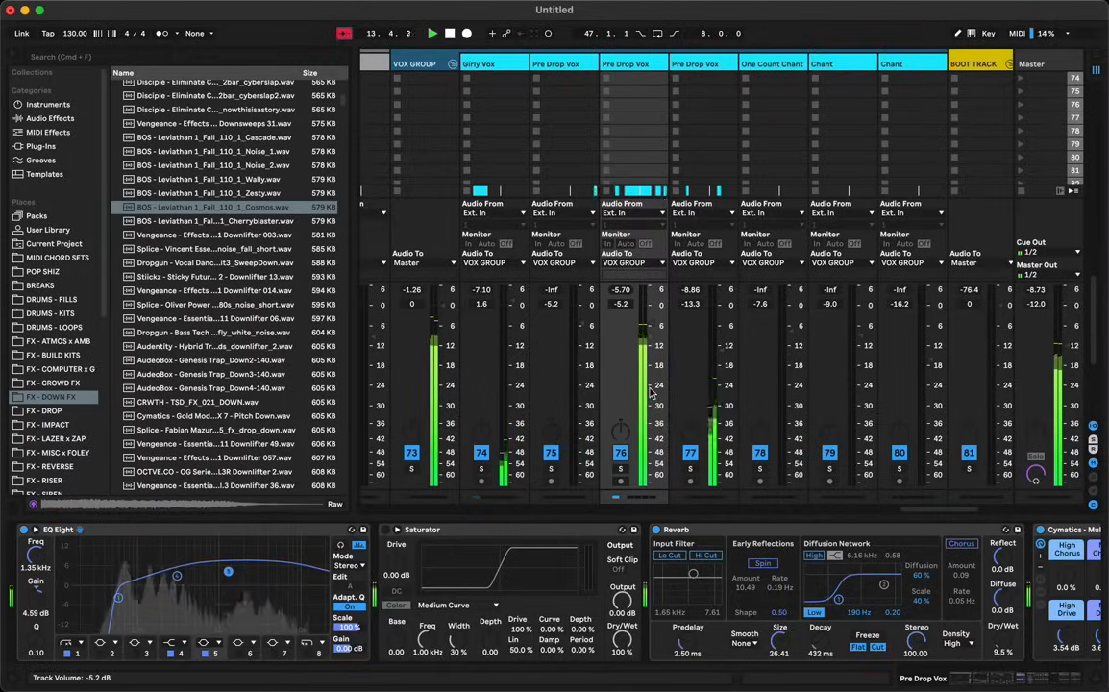
{"action": "key", "text": "Tab"}
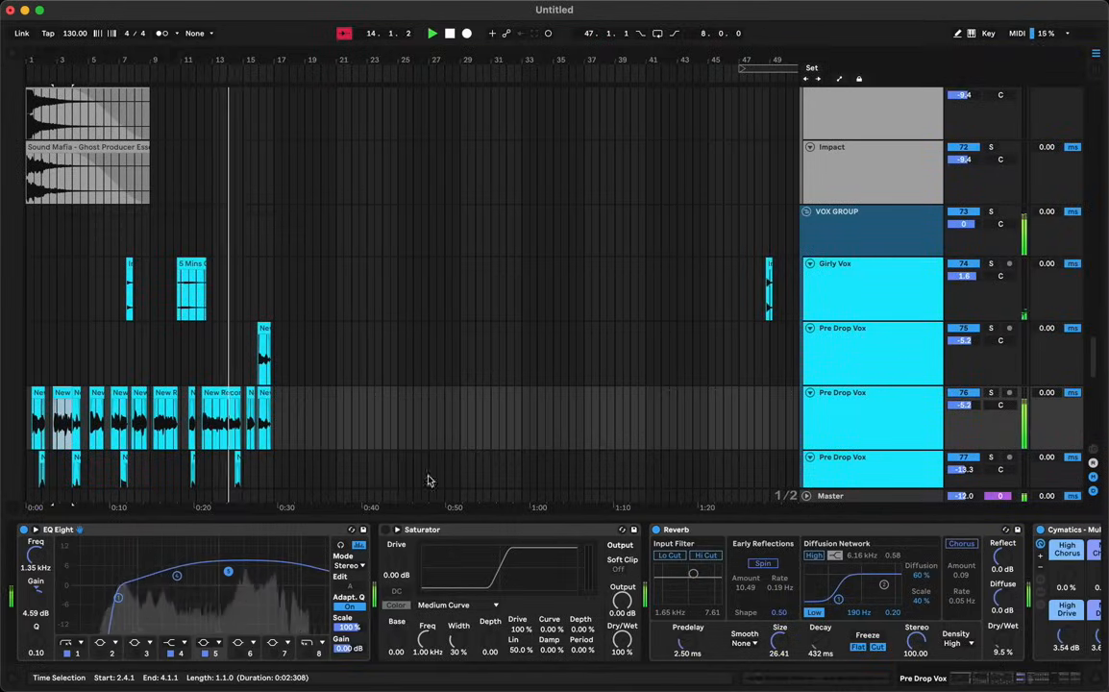
Copy the BOS Leviathan reverse clip spanning bars 17 to 19 on the Reverse track
{"action": "left_click", "coordinate": [311, 518]}
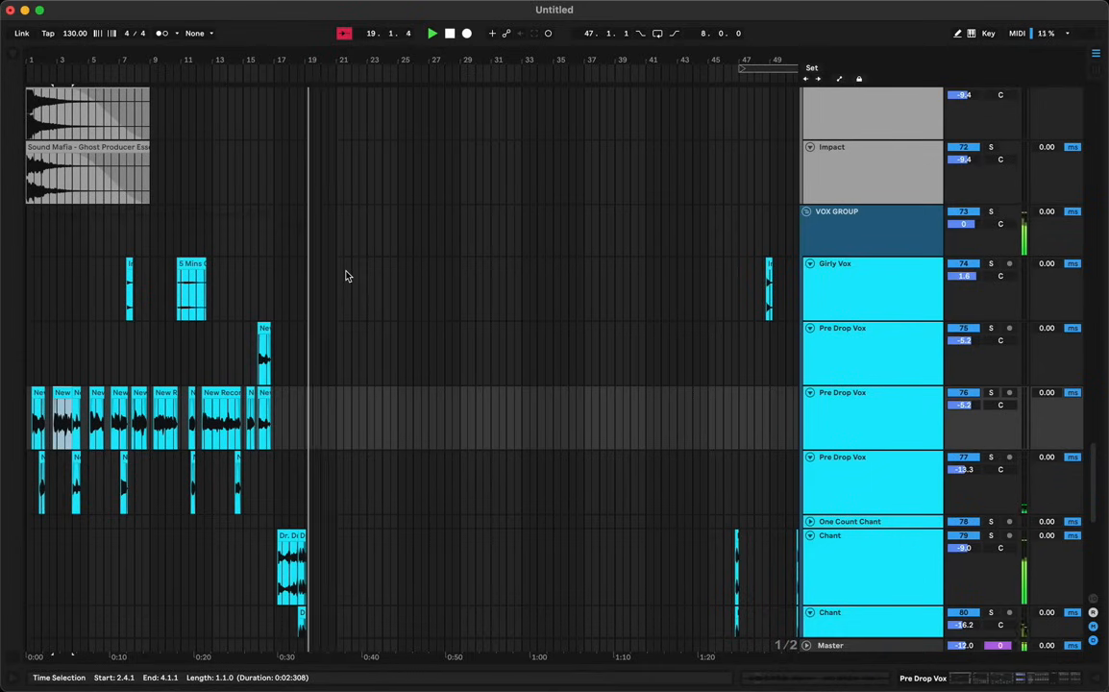
{"action": "scroll", "coordinate": [344, 288], "scroll_direction": "down", "scroll_amount": 5}
{"action": "scroll", "coordinate": [344, 289], "scroll_direction": "up", "scroll_amount": 10}
{"action": "scroll", "coordinate": [344, 289], "scroll_direction": "down", "scroll_amount": 3}
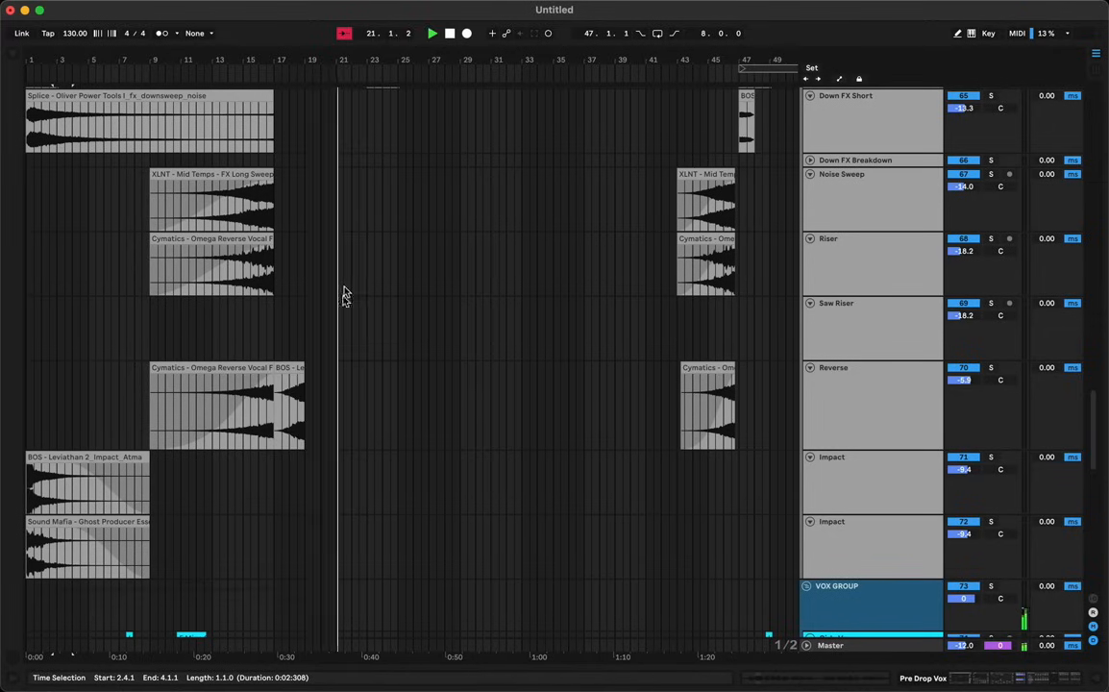
{"action": "left_click", "coordinate": [288, 371]}
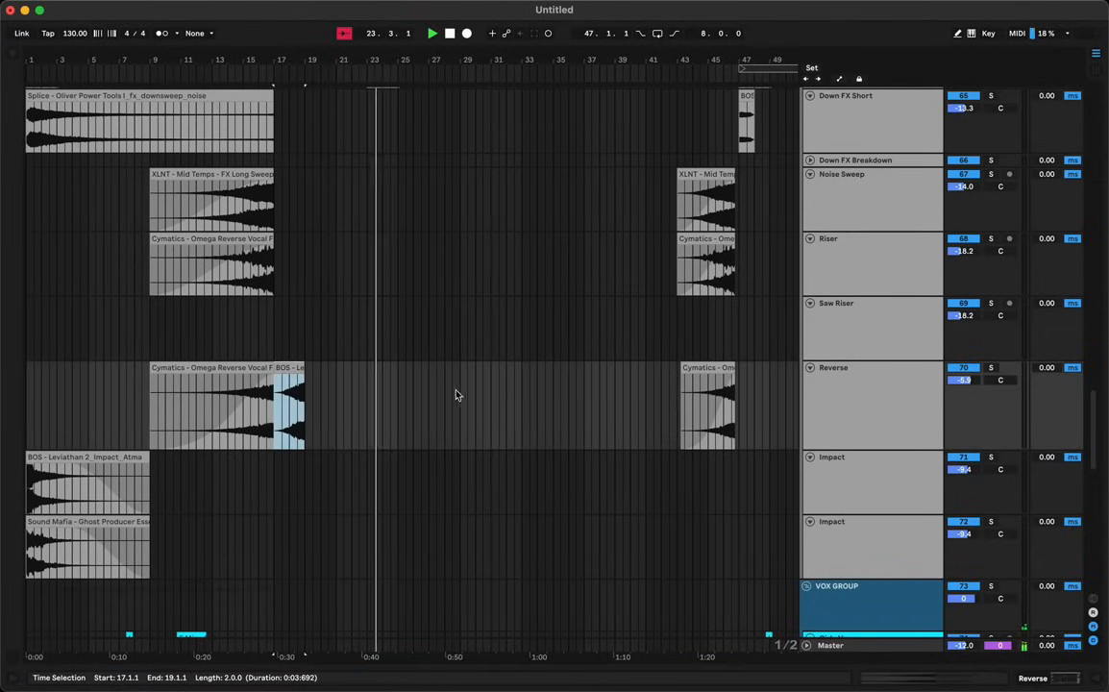
Examine the drum, bass, synth and FX tracks from the intro to the first drop during playback
{"action": "scroll", "coordinate": [461, 382], "scroll_direction": "up", "scroll_amount": 1}
{"action": "scroll", "coordinate": [460, 381], "scroll_direction": "right", "scroll_amount": 1}
{"action": "scroll", "coordinate": [461, 381], "scroll_direction": "up", "scroll_amount": 10}
{"action": "scroll", "coordinate": [460, 381], "scroll_direction": "right", "scroll_amount": 2}
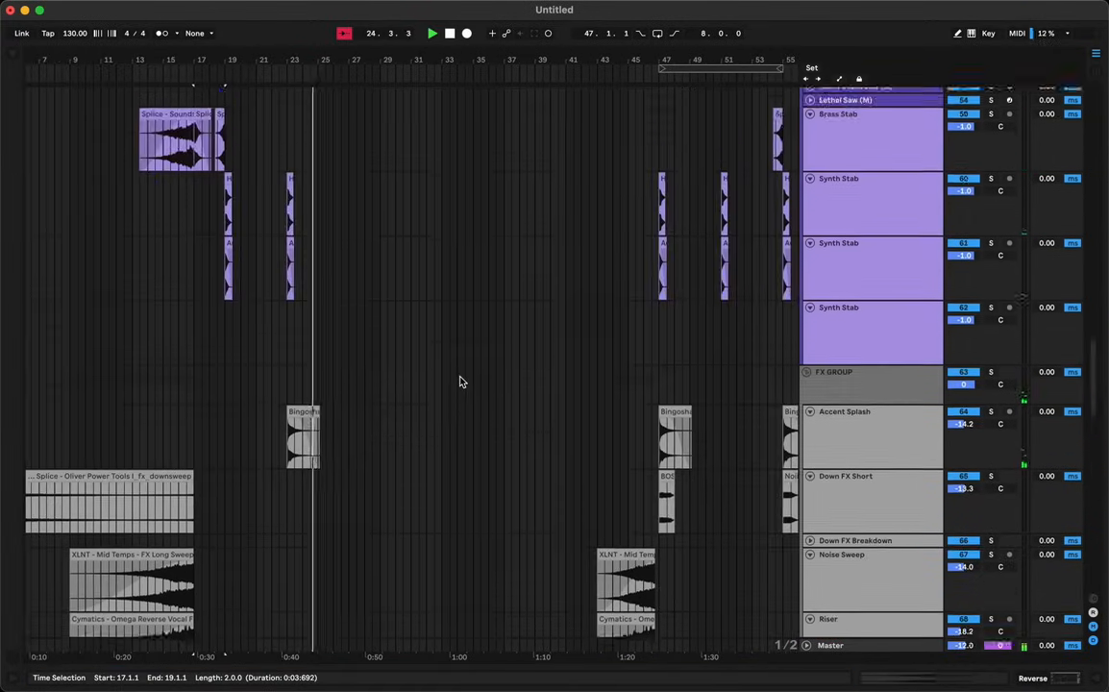
{"action": "scroll", "coordinate": [460, 381], "scroll_direction": "up", "scroll_amount": 10}
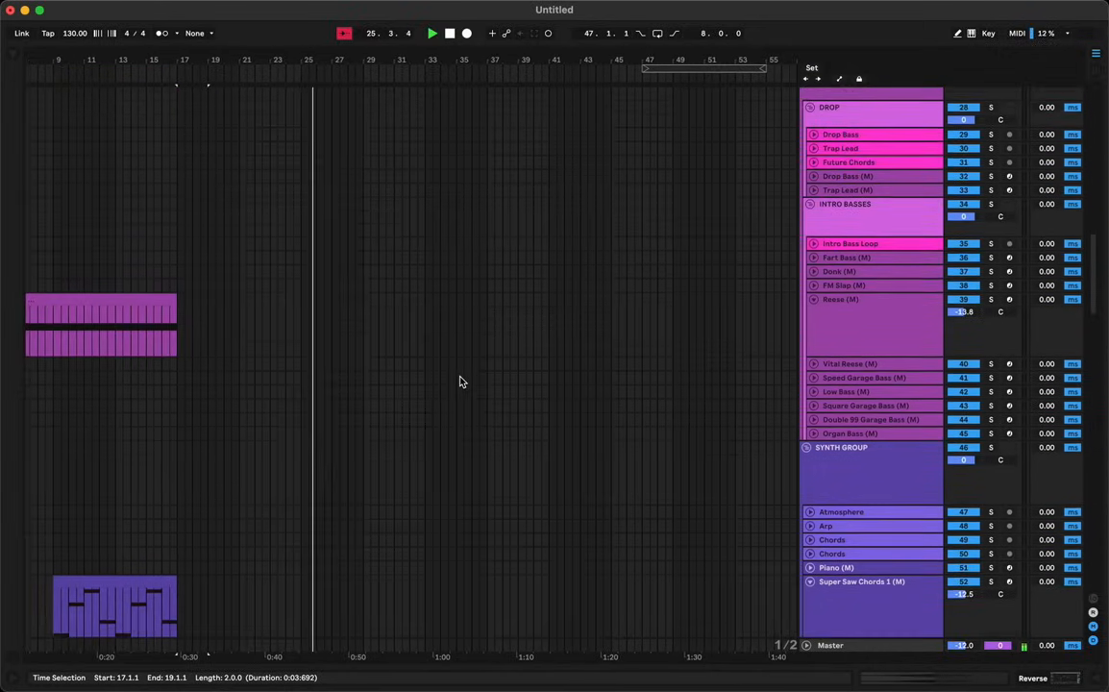
{"action": "scroll", "coordinate": [460, 381], "scroll_direction": "up", "scroll_amount": 5}
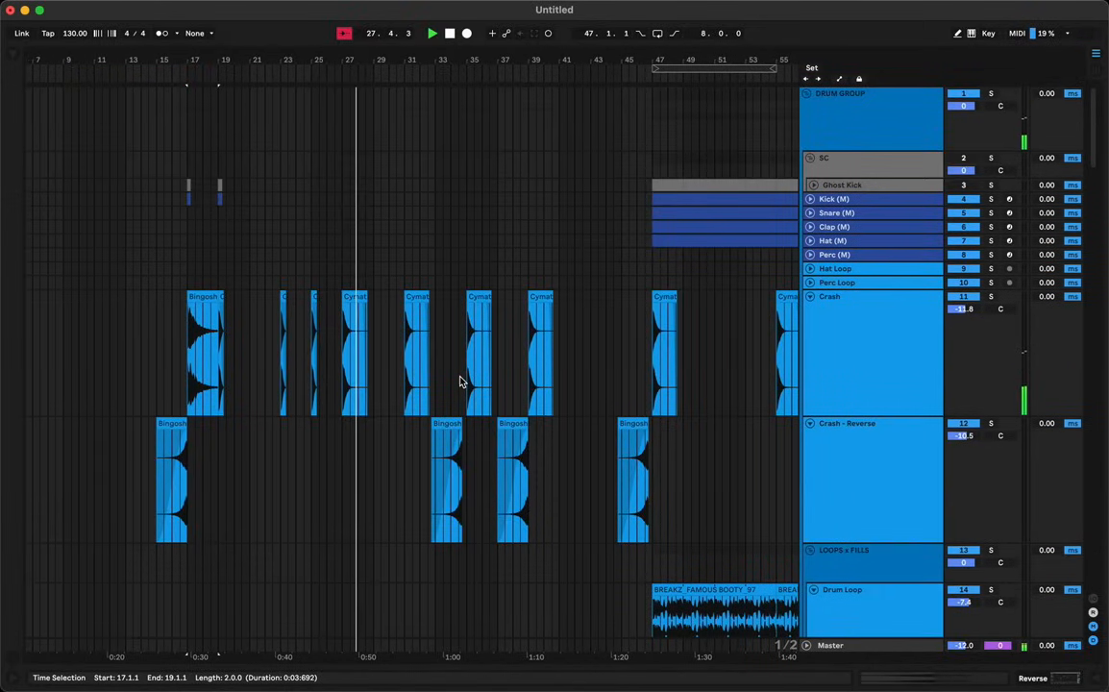
{"action": "scroll", "coordinate": [460, 382], "scroll_direction": "down", "scroll_amount": 5}
{"action": "scroll", "coordinate": [460, 382], "scroll_direction": "down", "scroll_amount": 15}
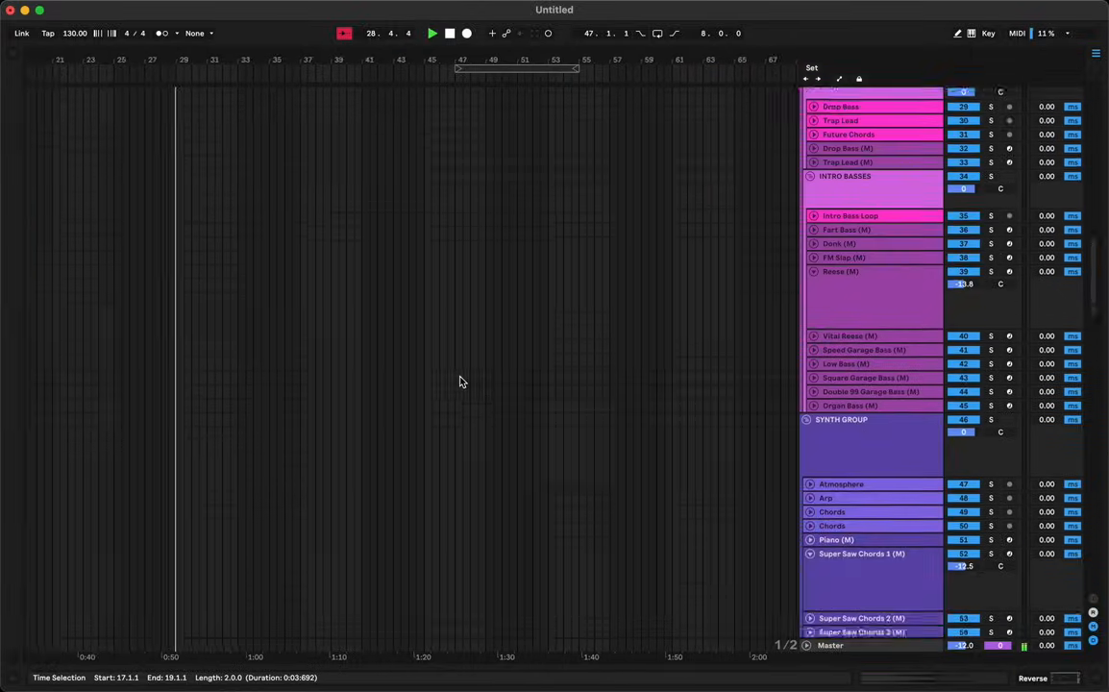
{"action": "scroll", "coordinate": [461, 382], "scroll_direction": "down", "scroll_amount": 10}
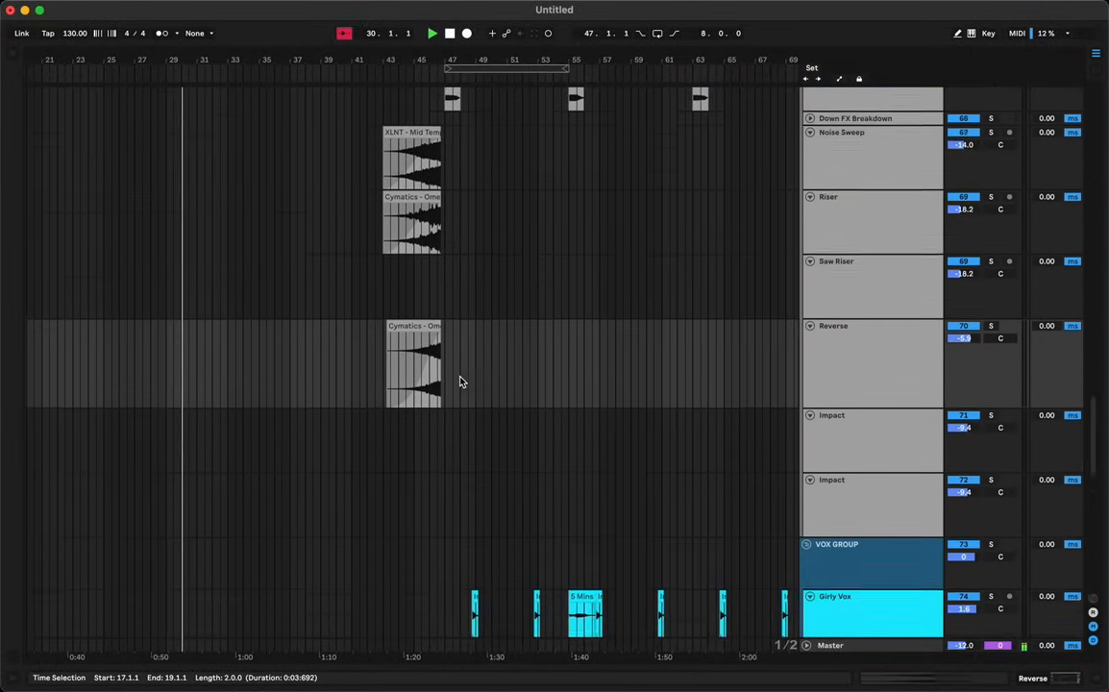
{"action": "scroll", "coordinate": [460, 381], "scroll_direction": "left", "scroll_amount": 6}
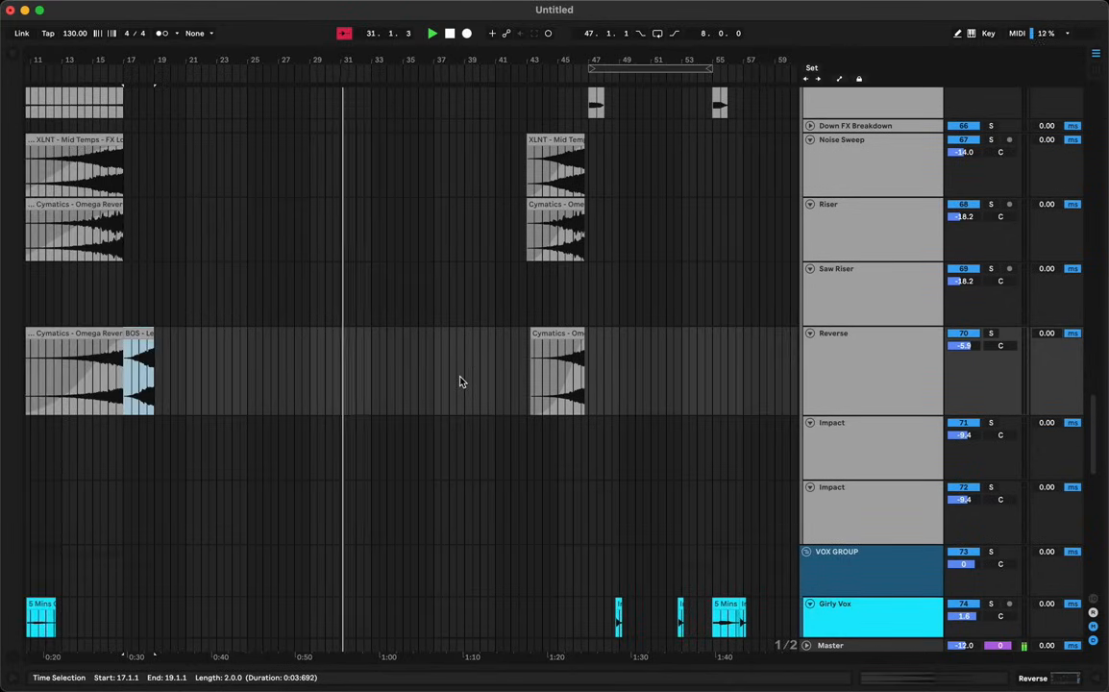
{"action": "scroll", "coordinate": [506, 365], "scroll_direction": "right", "scroll_amount": 2}
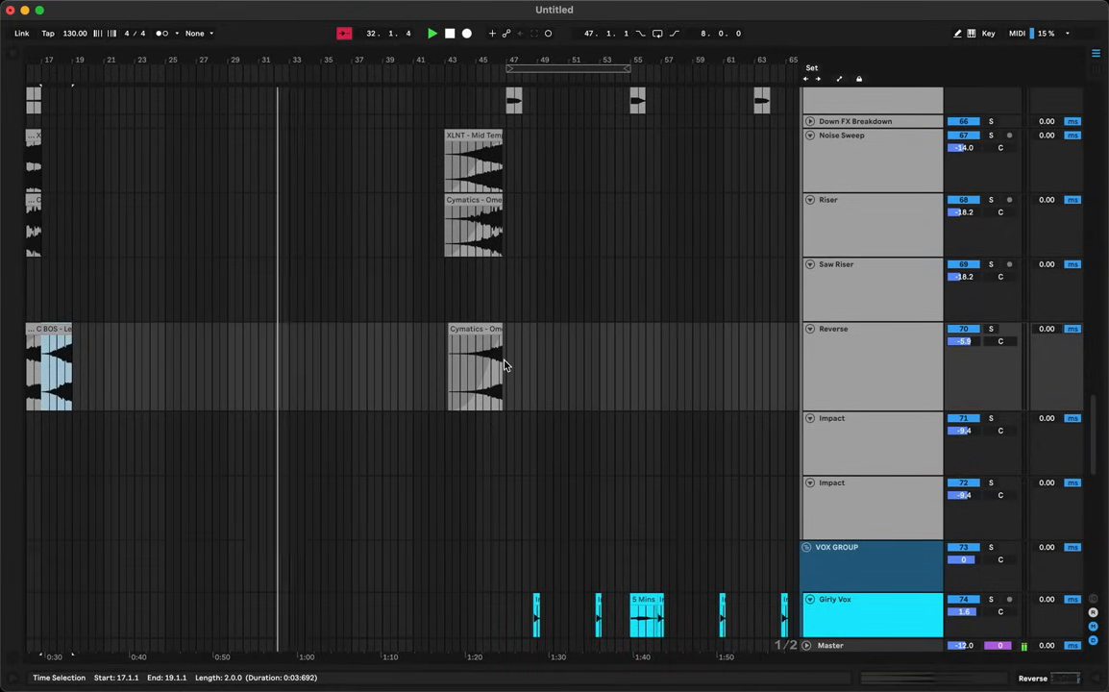
Paste the copied reverse clip on the Reverse track near bar 54.4 and draw a long fade-in on it
{"action": "left_click", "coordinate": [624, 371]}
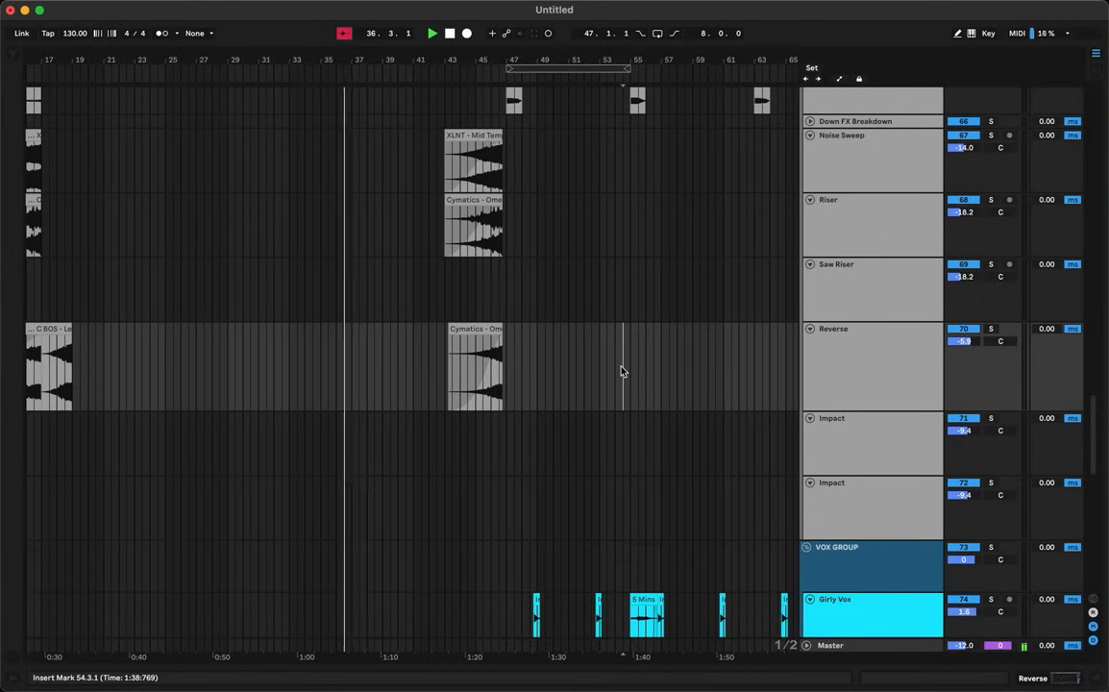
{"action": "key", "text": "super+v"}
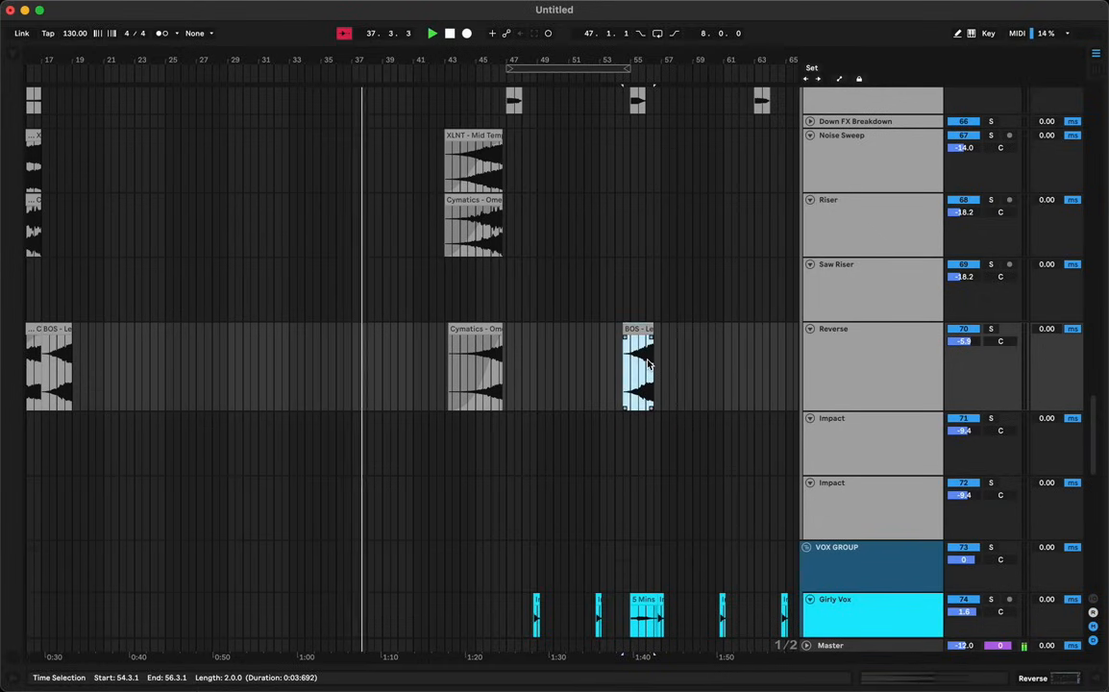
{"action": "left_click_drag", "start_coordinate": [666, 62], "coordinate": [666, 62]}
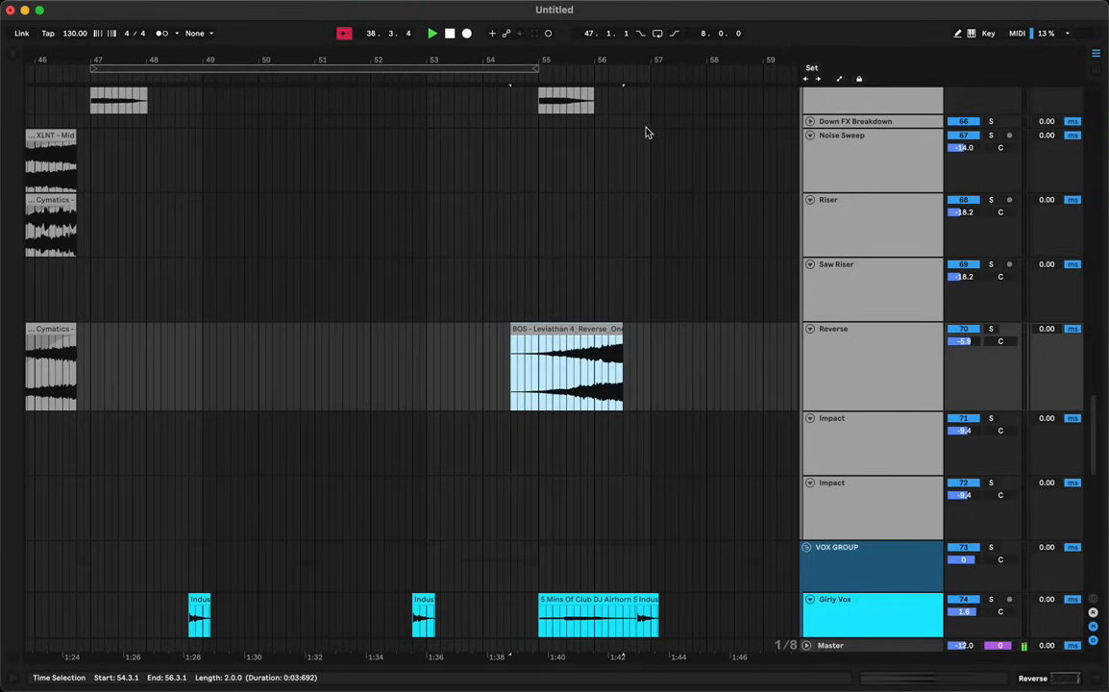
{"action": "left_click_drag", "start_coordinate": [592, 332], "coordinate": [609, 338]}
{"action": "left_click_drag", "start_coordinate": [527, 338], "coordinate": [582, 343]}
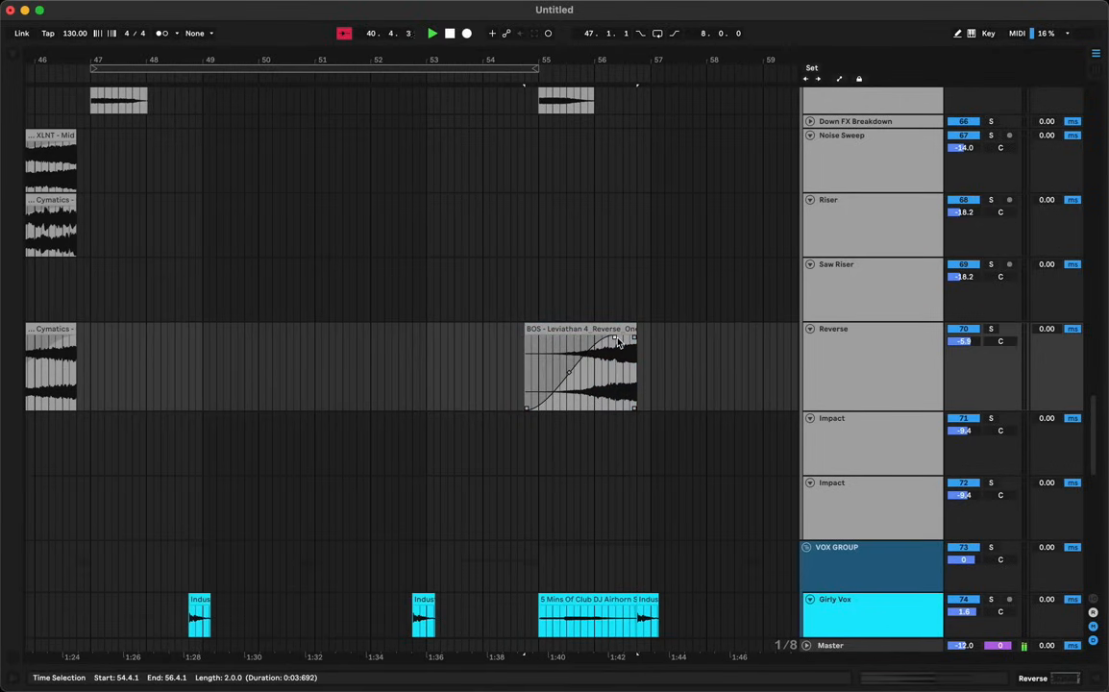
Move the pasted reverse clip earlier so it runs from bar 53 to bar 55
{"action": "scroll", "coordinate": [618, 342], "scroll_direction": "up", "scroll_amount": 10}
{"action": "scroll", "coordinate": [618, 342], "scroll_direction": "down", "scroll_amount": 8}
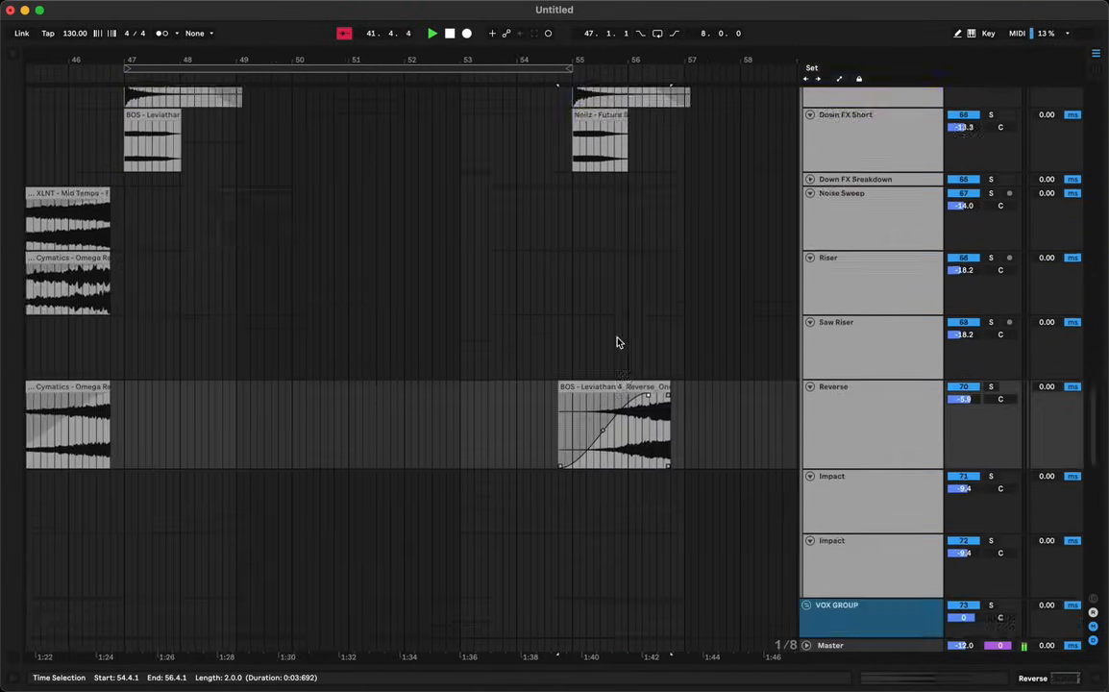
{"action": "scroll", "coordinate": [625, 326], "scroll_direction": "down", "scroll_amount": 3}
{"action": "left_click_drag", "start_coordinate": [629, 309], "coordinate": [539, 320]}
Delete the Brass Stab clips leading into bars 55 and 71
{"action": "scroll", "coordinate": [538, 320], "scroll_direction": "up", "scroll_amount": 10}
{"action": "left_click", "coordinate": [550, 330]}
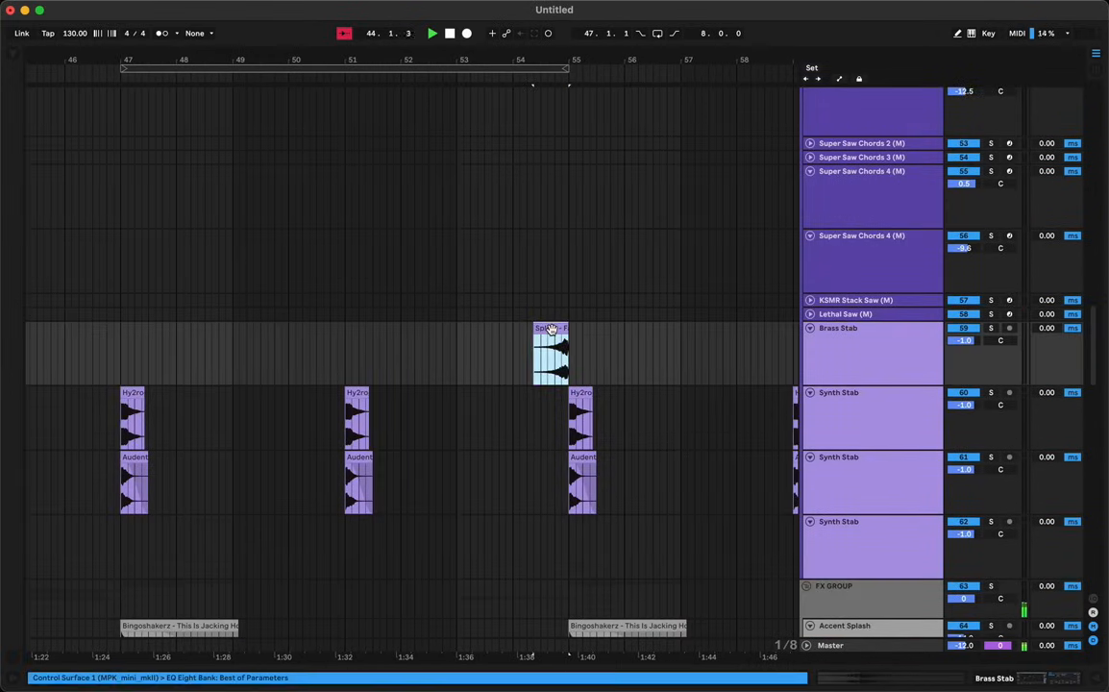
{"action": "scroll", "coordinate": [552, 334], "scroll_direction": "down", "scroll_amount": 1}
{"action": "scroll", "coordinate": [551, 333], "scroll_direction": "right", "scroll_amount": 10}
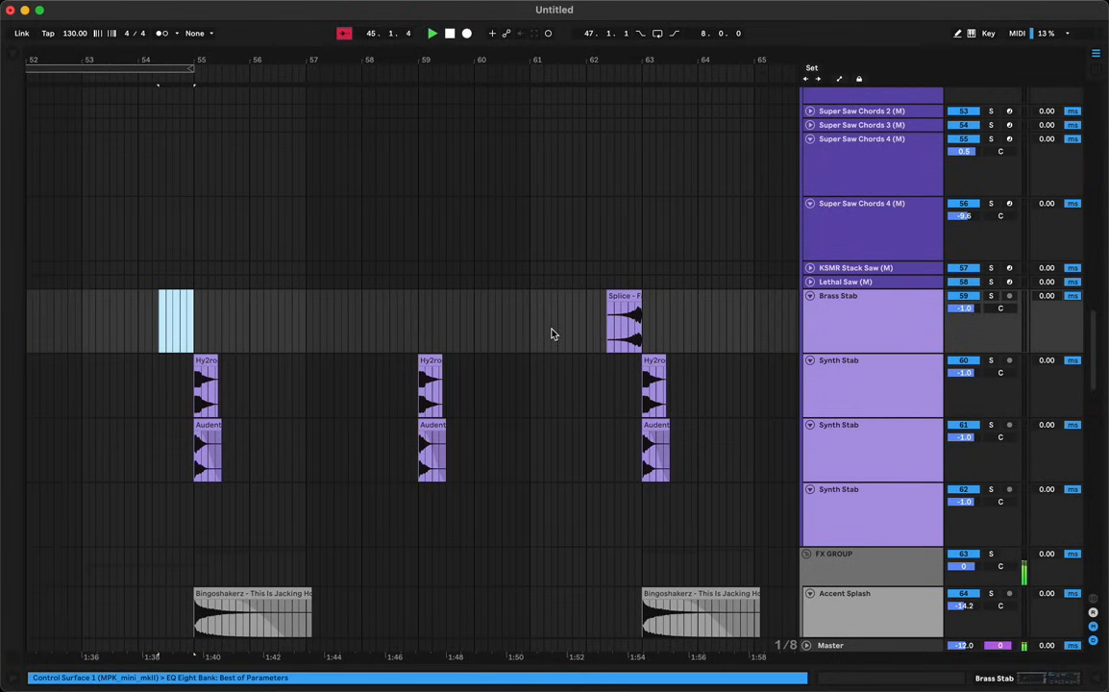
{"action": "scroll", "coordinate": [713, 300], "scroll_direction": "right", "scroll_amount": 10}
{"action": "scroll", "coordinate": [713, 300], "scroll_direction": "up", "scroll_amount": 1}
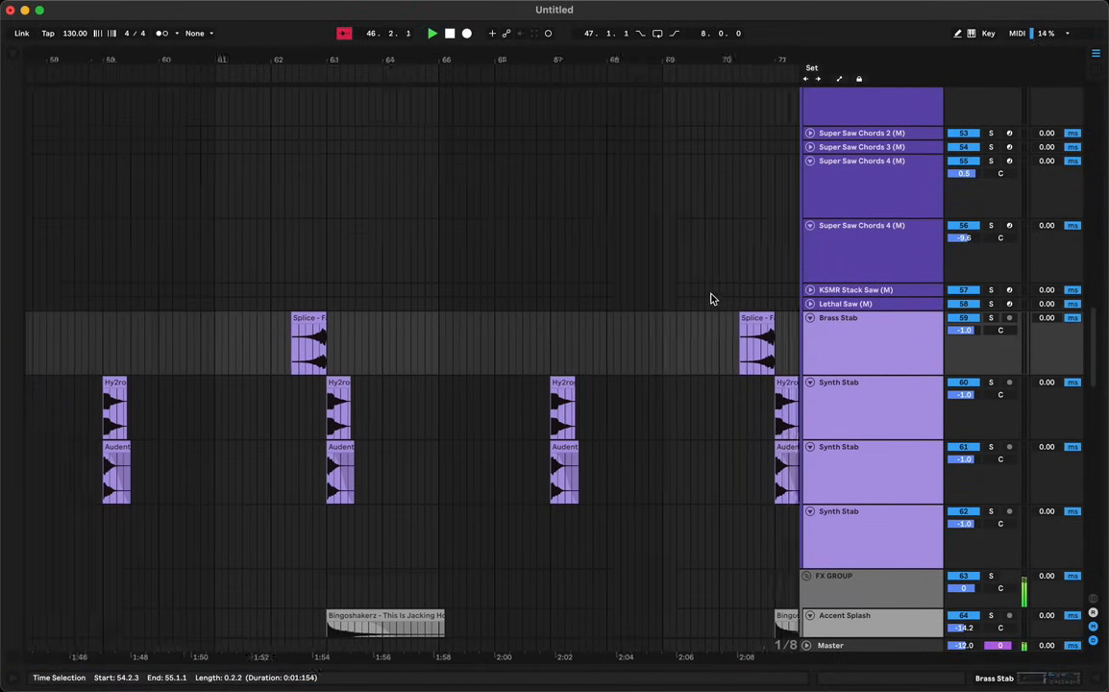
Duplicate the faded reverse clip on the Reverse track so the copy runs from bar 69 to bar 71
{"action": "scroll", "coordinate": [446, 399], "scroll_direction": "down", "scroll_amount": 15}
{"action": "scroll", "coordinate": [446, 399], "scroll_direction": "left", "scroll_amount": 10}
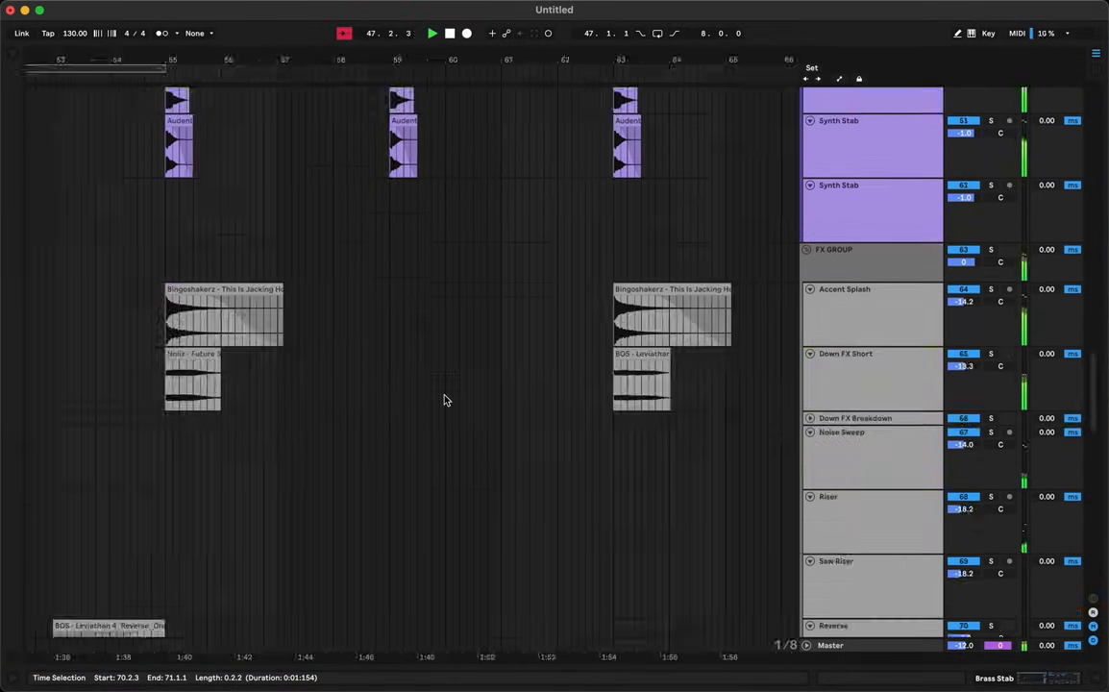
{"action": "left_click", "coordinate": [448, 317]}
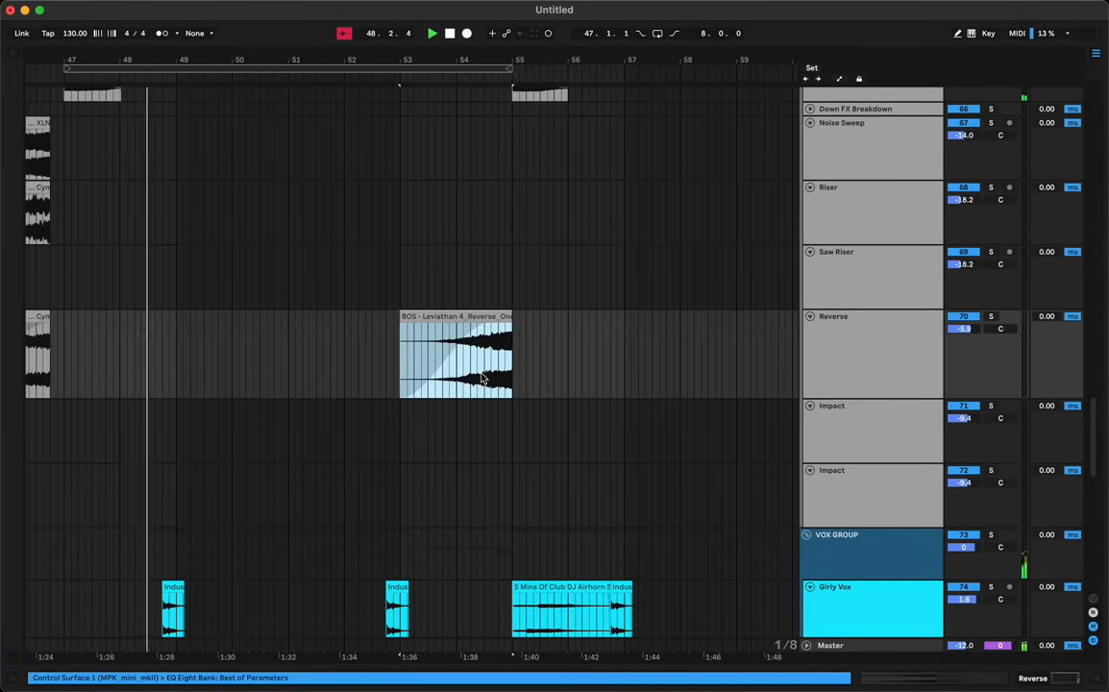
{"action": "scroll", "coordinate": [498, 404], "scroll_direction": "right", "scroll_amount": 15}
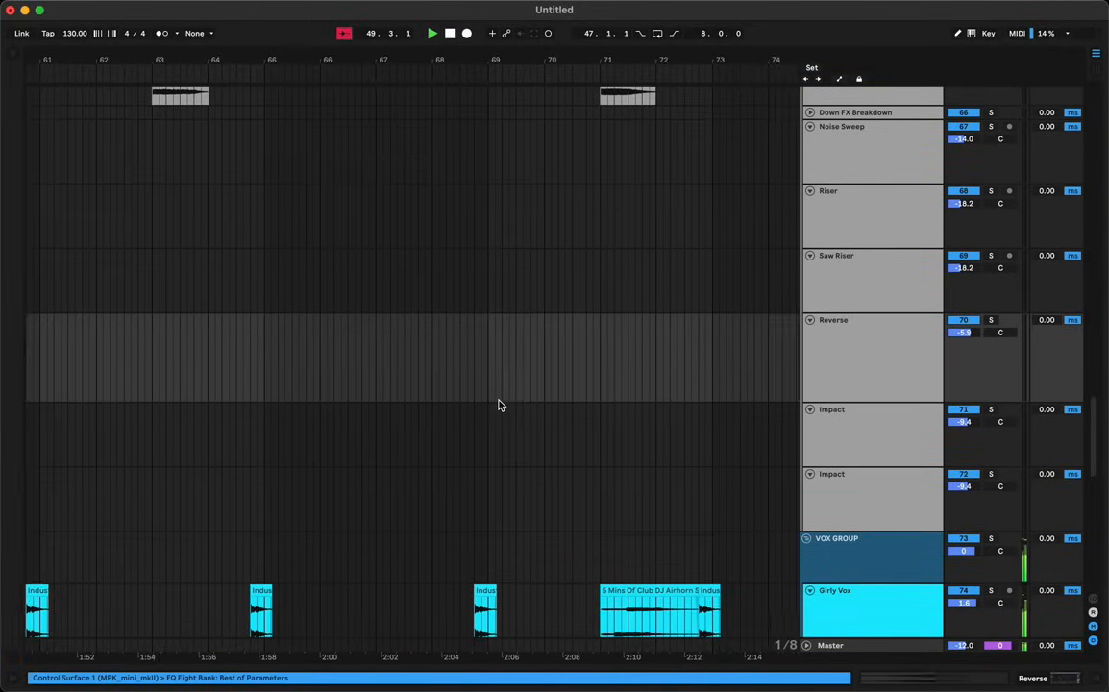
{"action": "scroll", "coordinate": [498, 405], "scroll_direction": "up", "scroll_amount": 15}
{"action": "scroll", "coordinate": [499, 405], "scroll_direction": "down", "scroll_amount": 15}
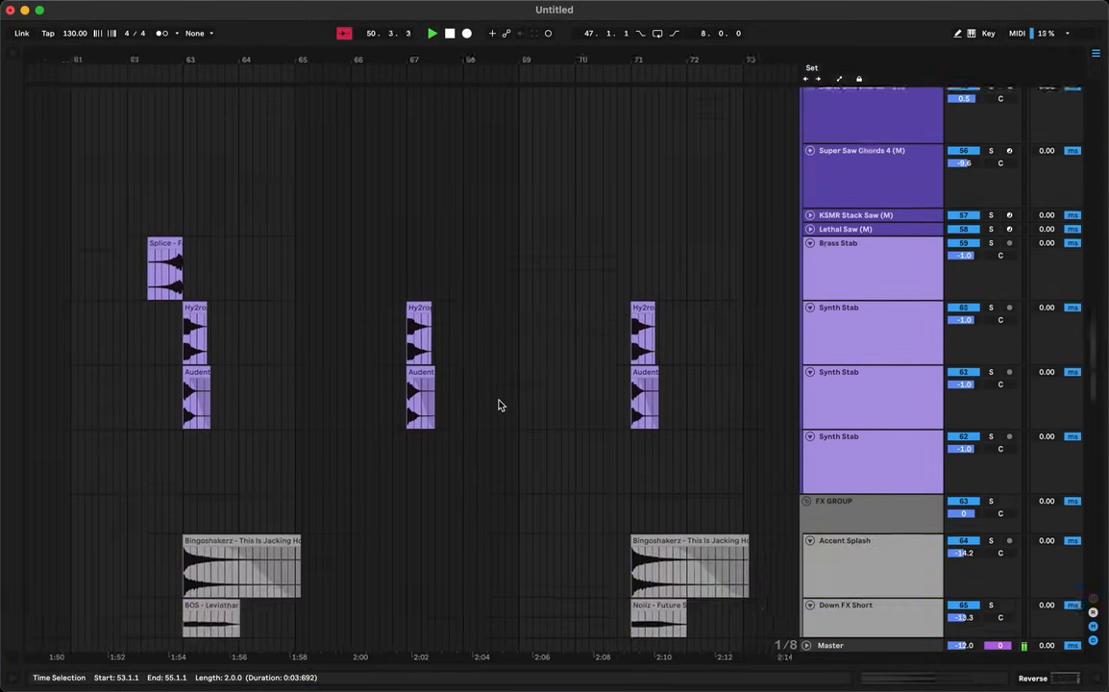
{"action": "left_click", "coordinate": [515, 390]}
{"action": "key", "text": "super+v"}
{"action": "key", "text": "Left"}
{"action": "key", "text": "Left"}
{"action": "key", "text": "Left"}
{"action": "left_click", "coordinate": [510, 278]}
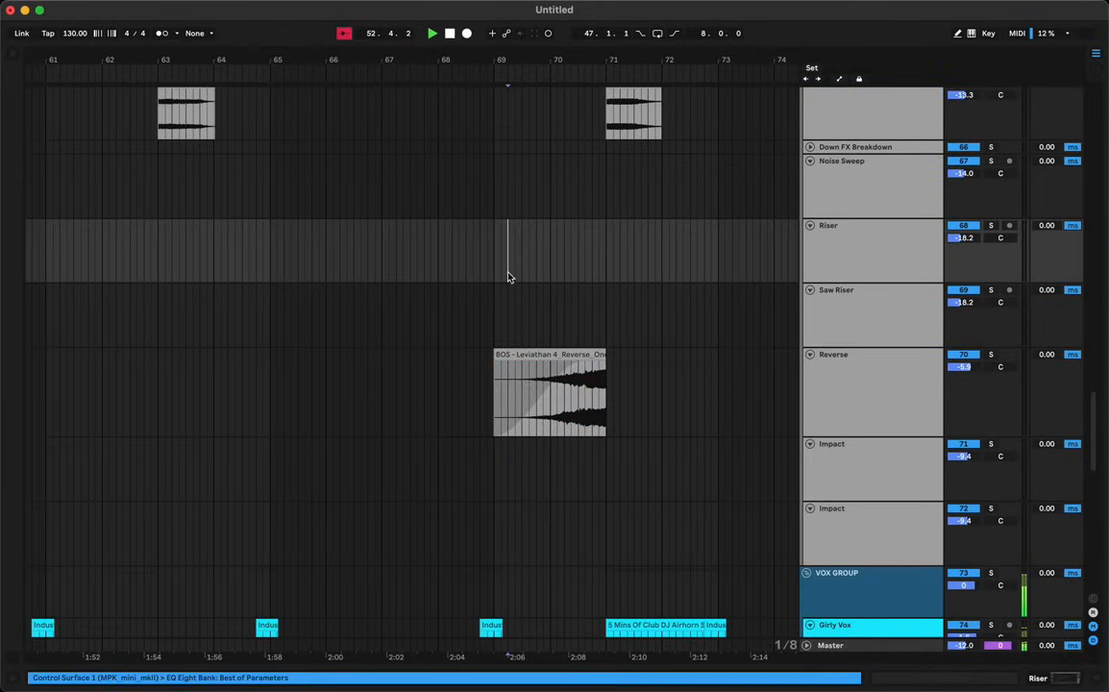
Examine the drum, synth and FX tracks across both drop sections while the track plays
{"action": "left_click_drag", "start_coordinate": [526, 58], "coordinate": [526, 18]}
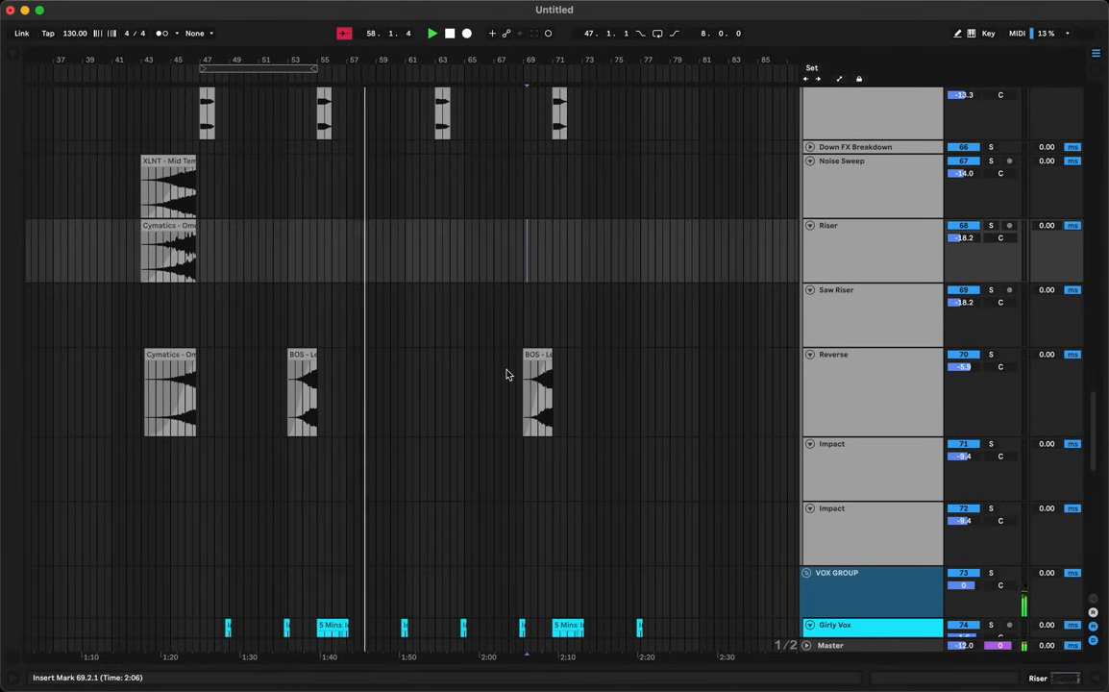
{"action": "scroll", "coordinate": [508, 375], "scroll_direction": "up", "scroll_amount": 15}
{"action": "scroll", "coordinate": [508, 375], "scroll_direction": "down", "scroll_amount": 15}
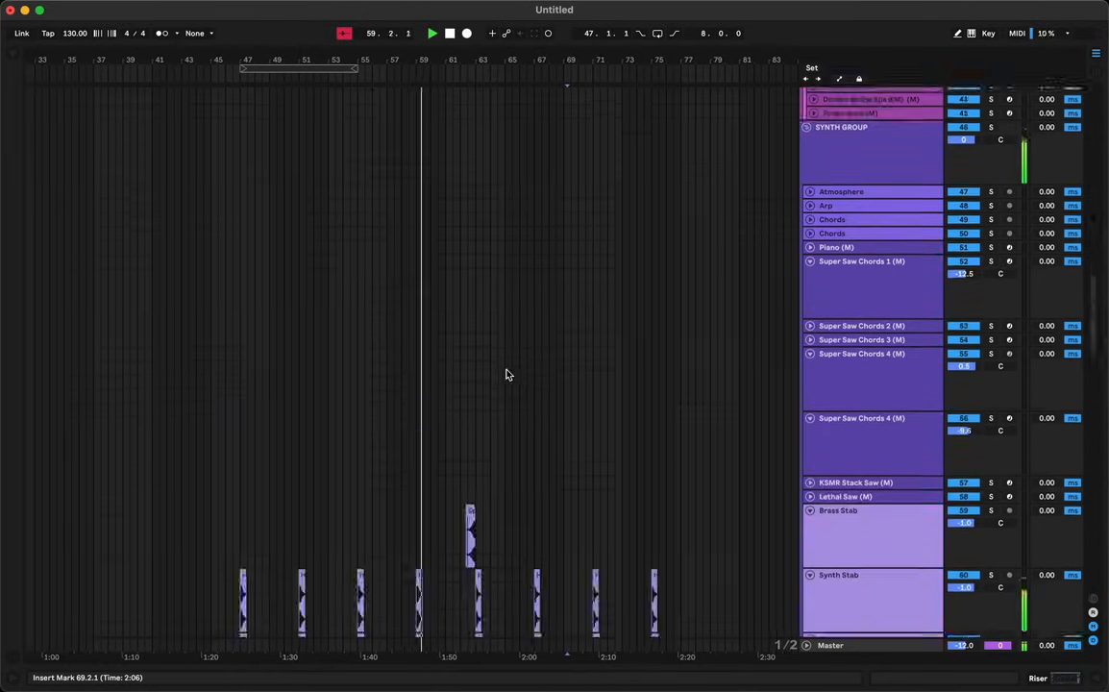
{"action": "scroll", "coordinate": [508, 375], "scroll_direction": "down", "scroll_amount": 6}
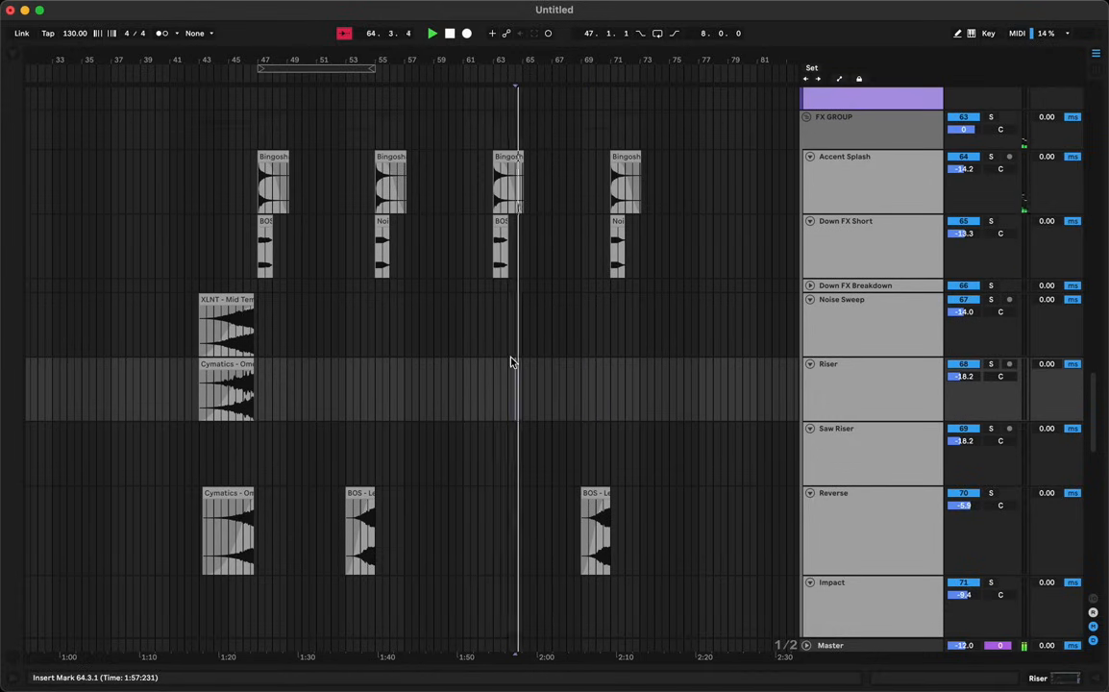
{"action": "scroll", "coordinate": [557, 389], "scroll_direction": "up", "scroll_amount": 6}
{"action": "scroll", "coordinate": [560, 394], "scroll_direction": "up", "scroll_amount": 8}
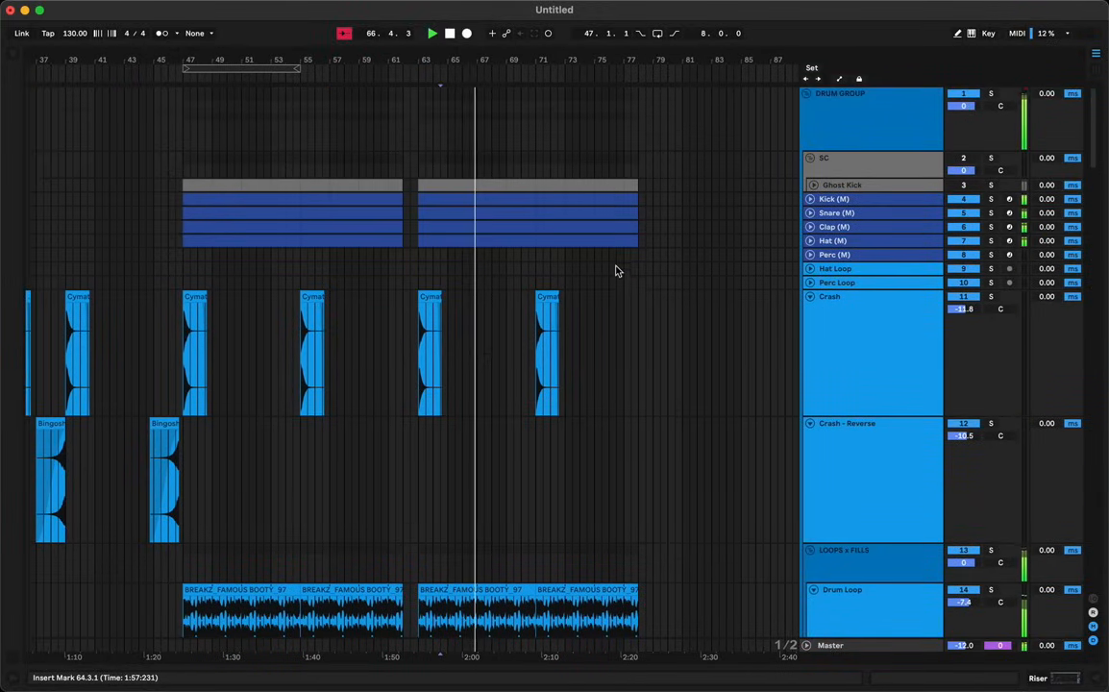
{"action": "left_click", "coordinate": [582, 240]}
{"action": "scroll", "coordinate": [592, 253], "scroll_direction": "down", "scroll_amount": 10}
{"action": "scroll", "coordinate": [592, 254], "scroll_direction": "down", "scroll_amount": 15}
{"action": "scroll", "coordinate": [583, 223], "scroll_direction": "up", "scroll_amount": 12}
{"action": "scroll", "coordinate": [582, 223], "scroll_direction": "down", "scroll_amount": 8}
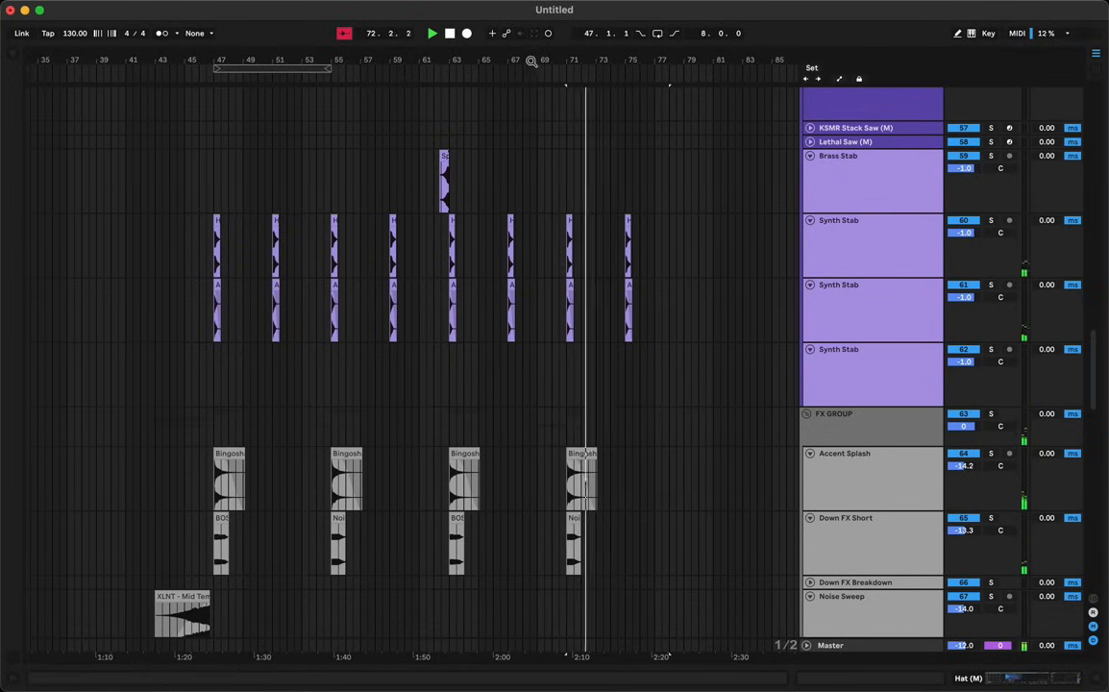
Automate the third Boot Track's EQ Eight low-cut frequency to rise from bar 65 to 1.40 kHz at bar 79, and play from bar 65
{"action": "left_click_drag", "start_coordinate": [533, 63], "coordinate": [541, 29]}
{"action": "scroll", "coordinate": [630, 370], "scroll_direction": "down", "scroll_amount": 12}
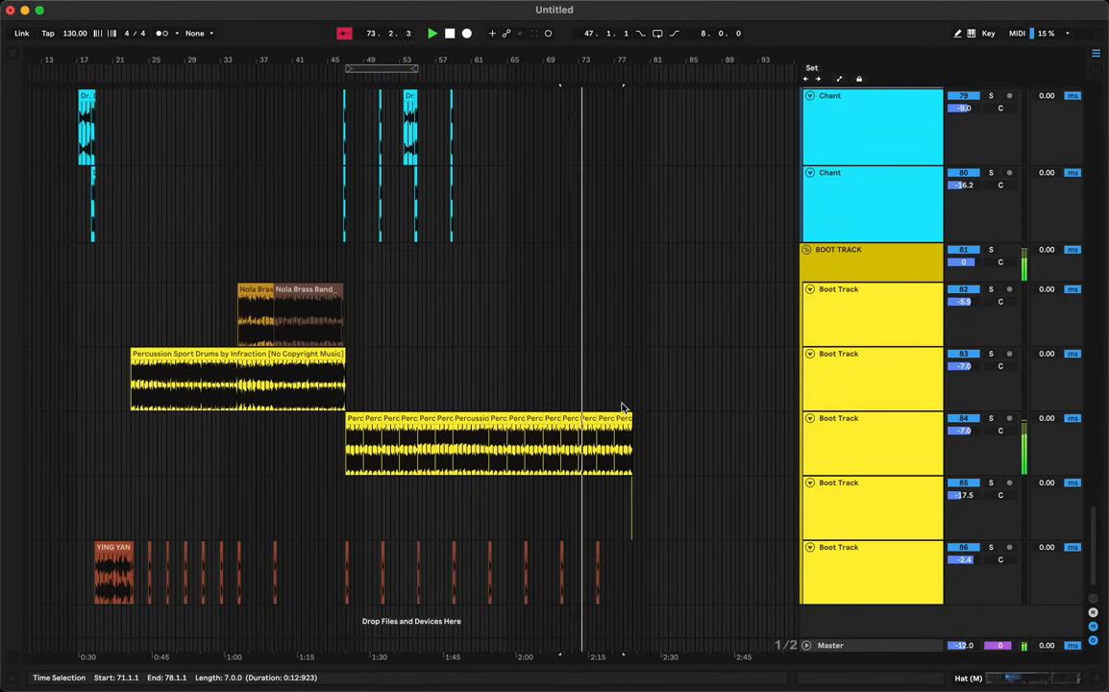
{"action": "key", "text": "a"}
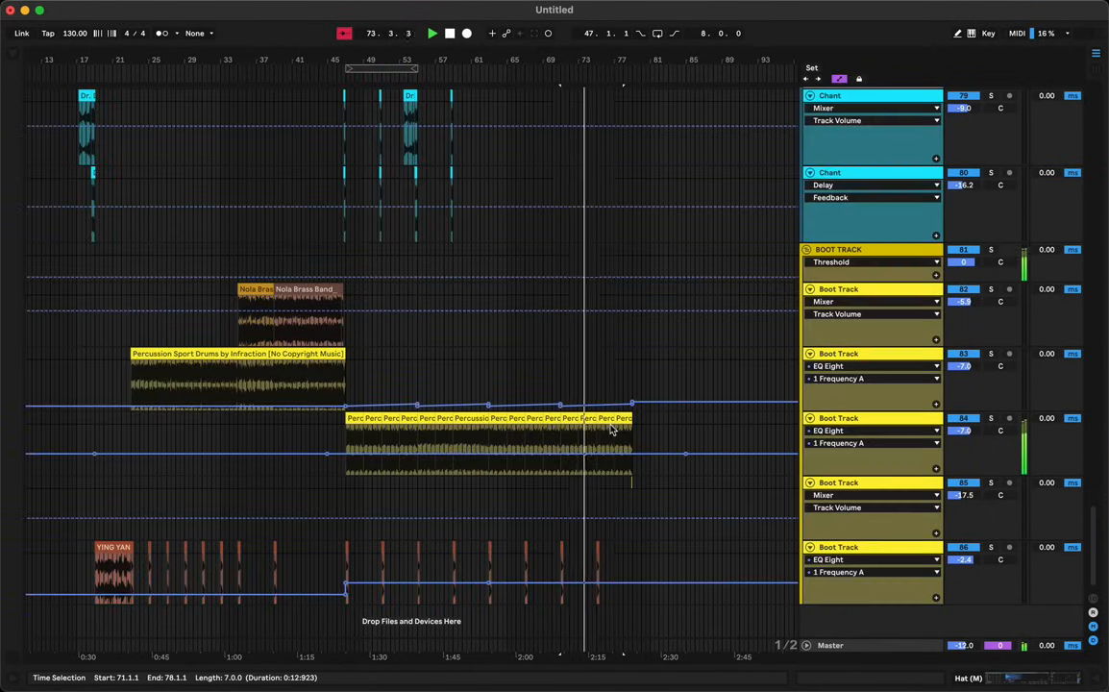
{"action": "left_click", "coordinate": [509, 454]}
{"action": "left_click_drag", "start_coordinate": [631, 455], "coordinate": [634, 445]}
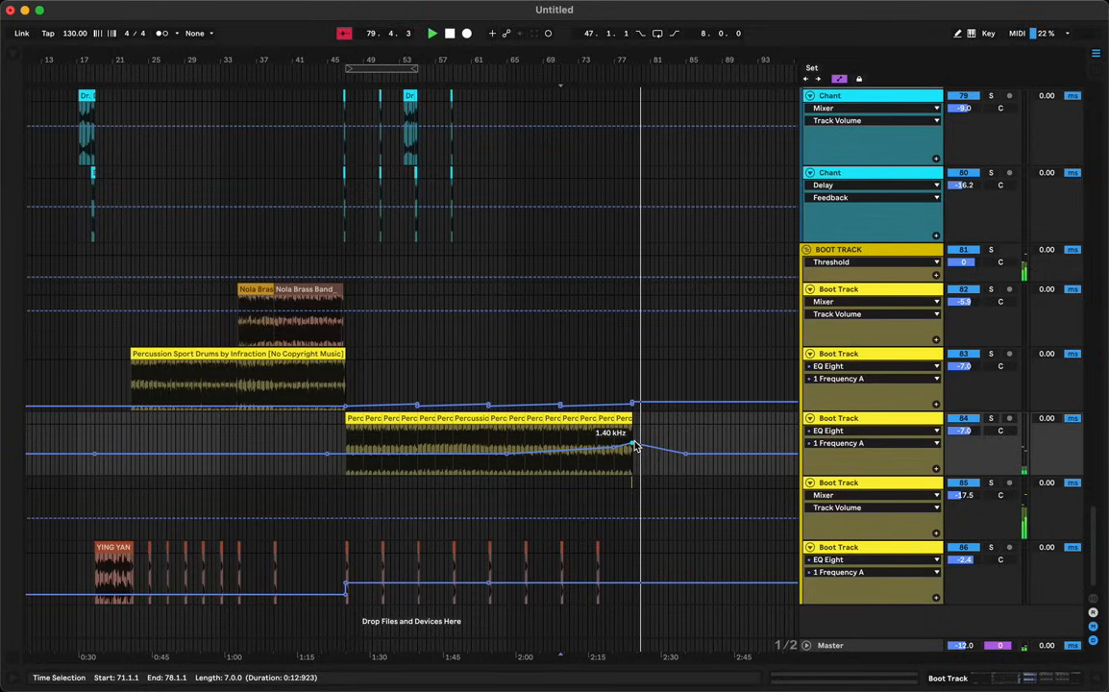
{"action": "left_click", "coordinate": [508, 447]}
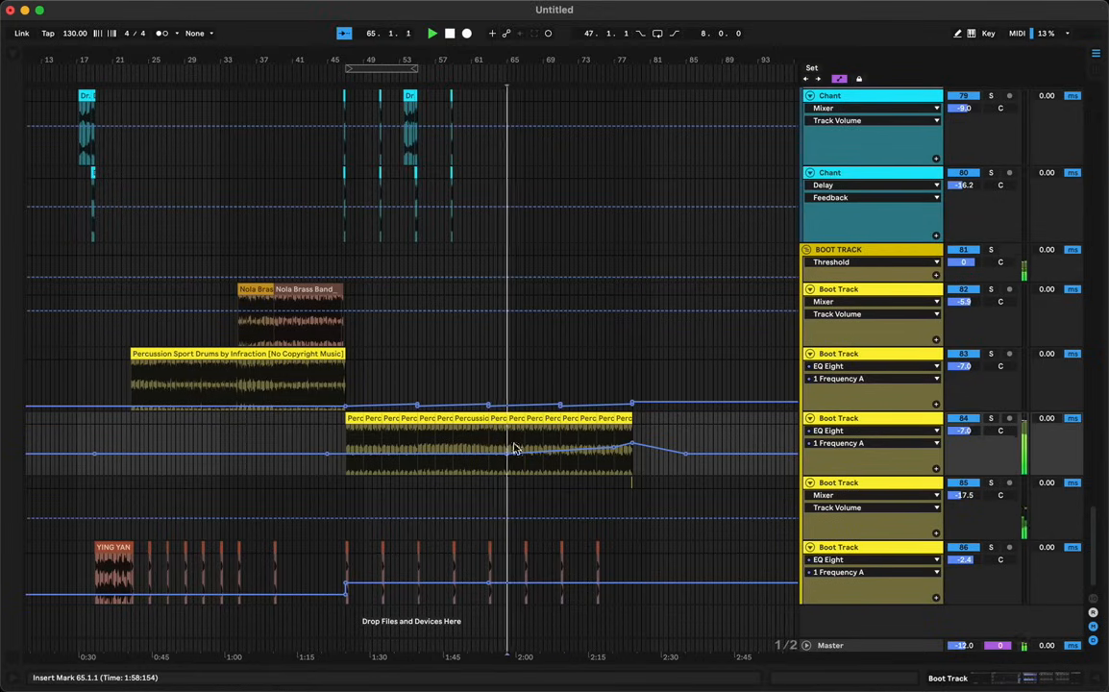
Delete the low-cut frequency automation on the delayed percussion Boot Track's EQ Eight and set the cut to 612 Hz with Q 0.53
{"action": "double_click", "coordinate": [628, 488]}
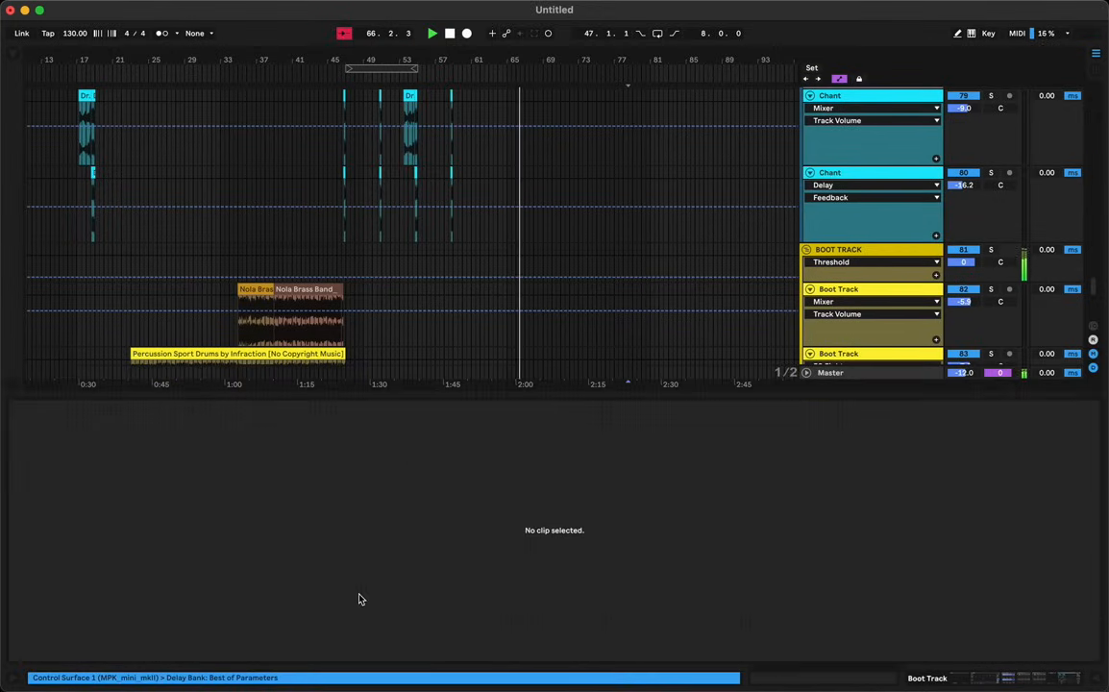
{"action": "key", "text": "shift+Tab"}
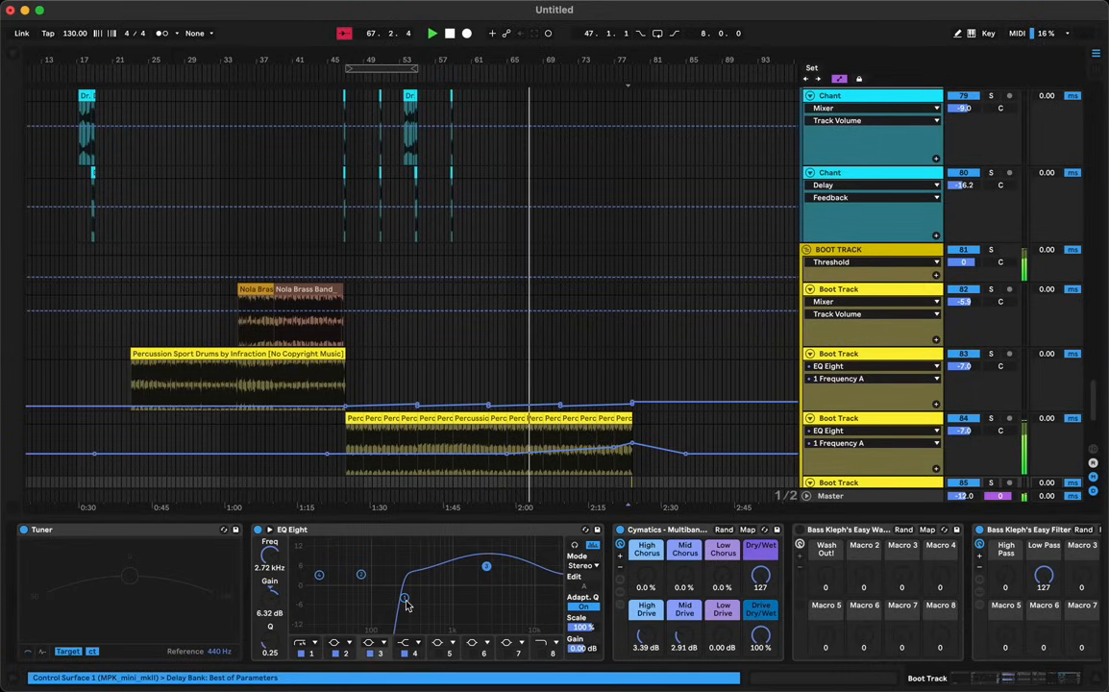
{"action": "left_click_drag", "start_coordinate": [406, 599], "coordinate": [408, 598]}
{"action": "left_click", "coordinate": [520, 34]}
{"action": "right_click", "coordinate": [276, 561]}
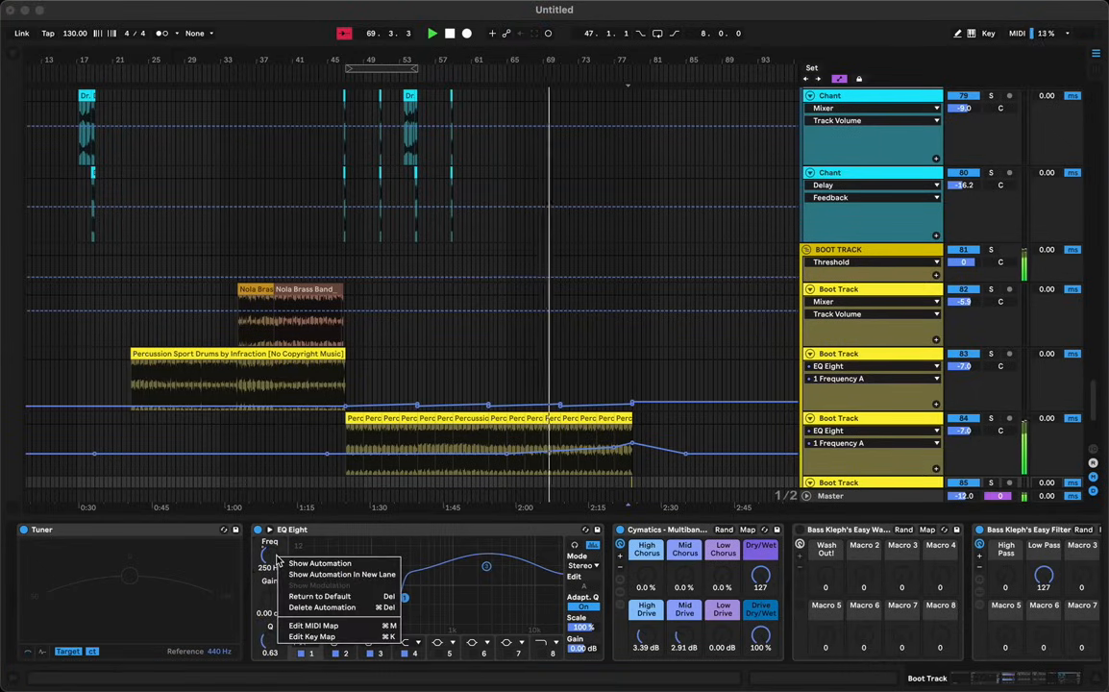
{"action": "left_click", "coordinate": [298, 613]}
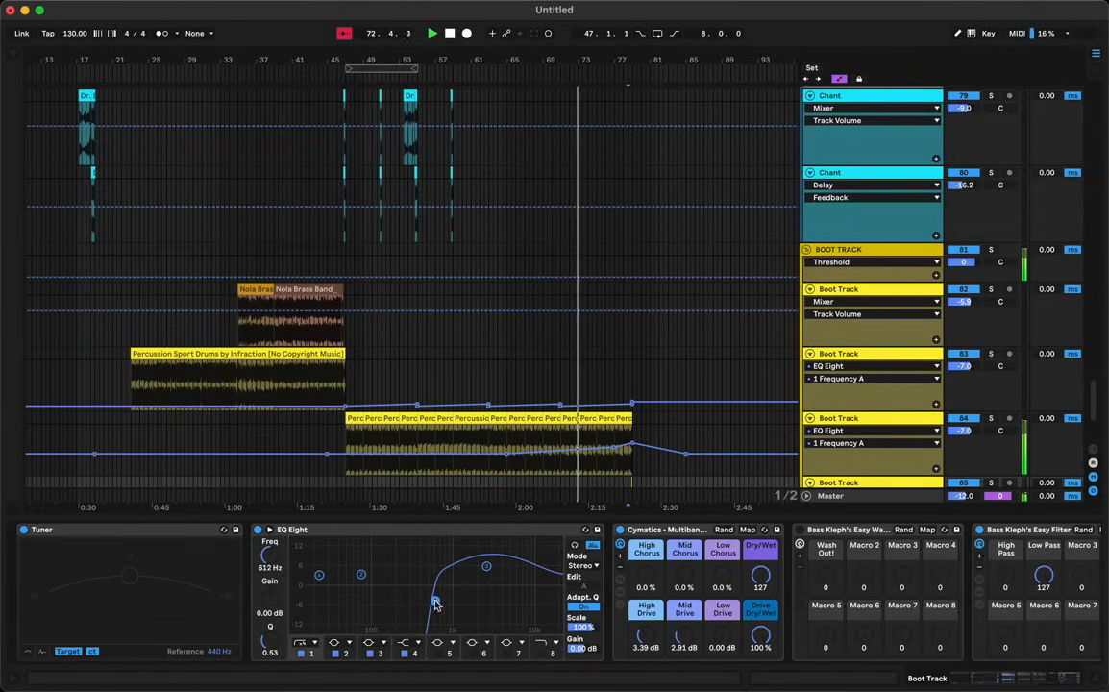
Hide the automation lanes and show the whole arrangement's length
{"action": "scroll", "coordinate": [646, 385], "scroll_direction": "down", "scroll_amount": 3}
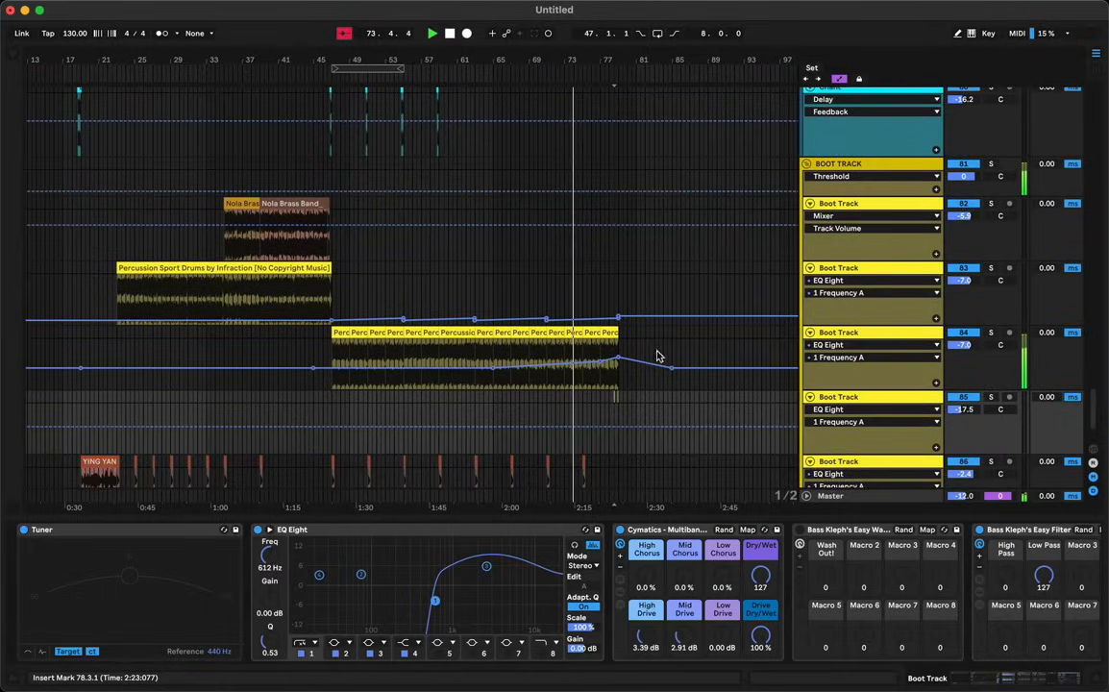
{"action": "key", "text": "a"}
{"action": "left_click", "coordinate": [627, 292]}
{"action": "left_click_drag", "start_coordinate": [589, 62], "coordinate": [334, 21]}
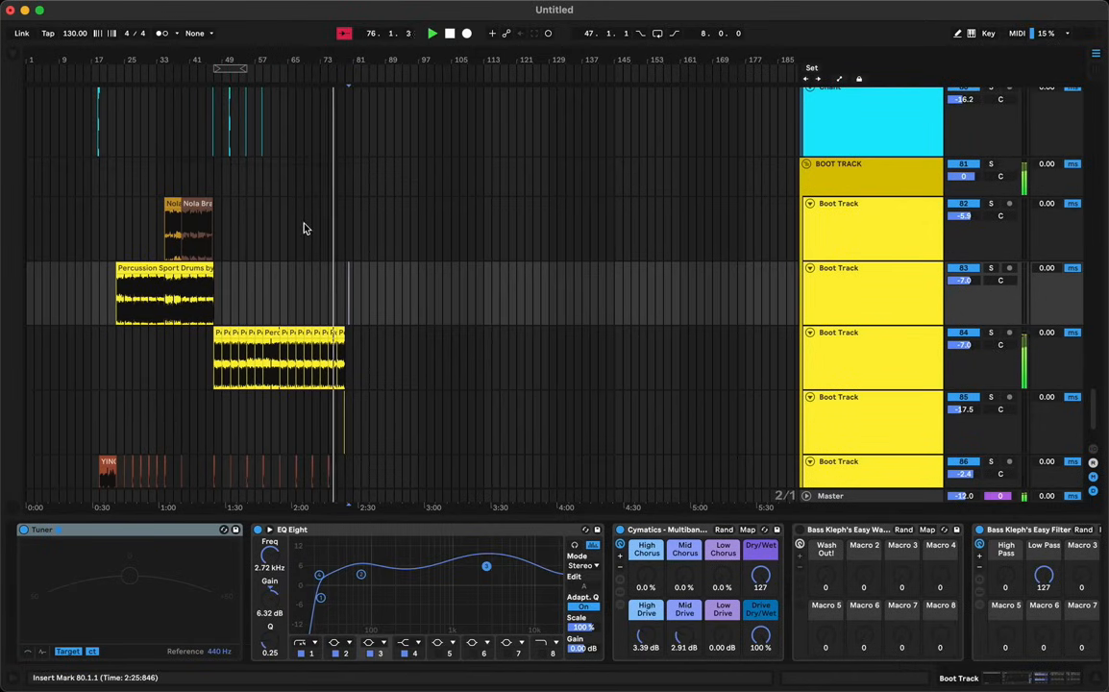